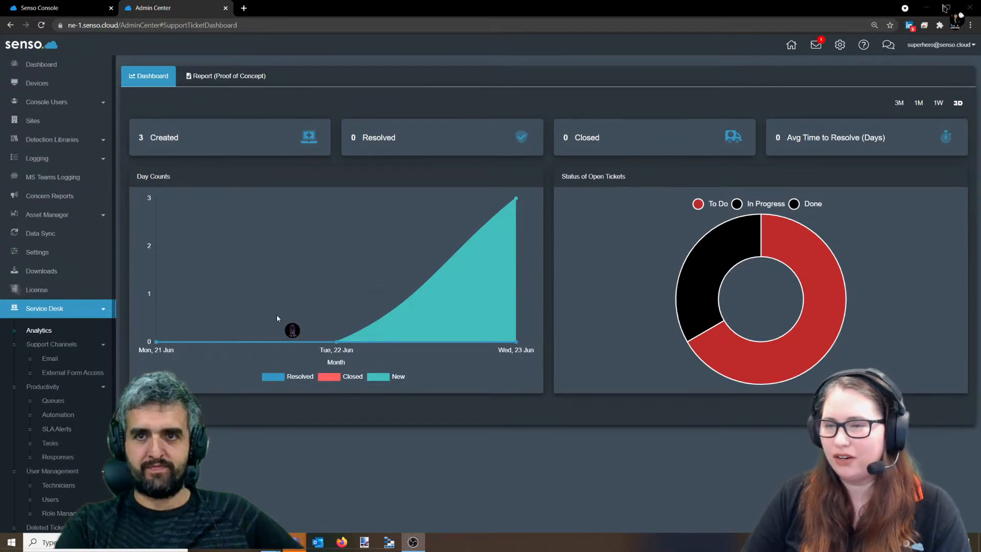
# - Collapse the Support Channels and Productivity groups under Service Desk, leaving User Management expanded
pyautogui.click(64, 308)
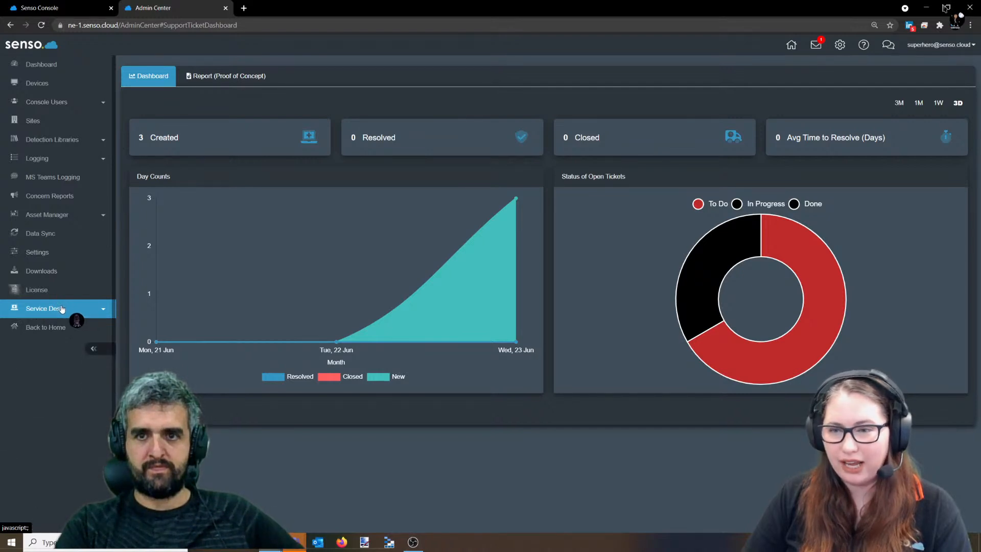
pyautogui.click(62, 308)
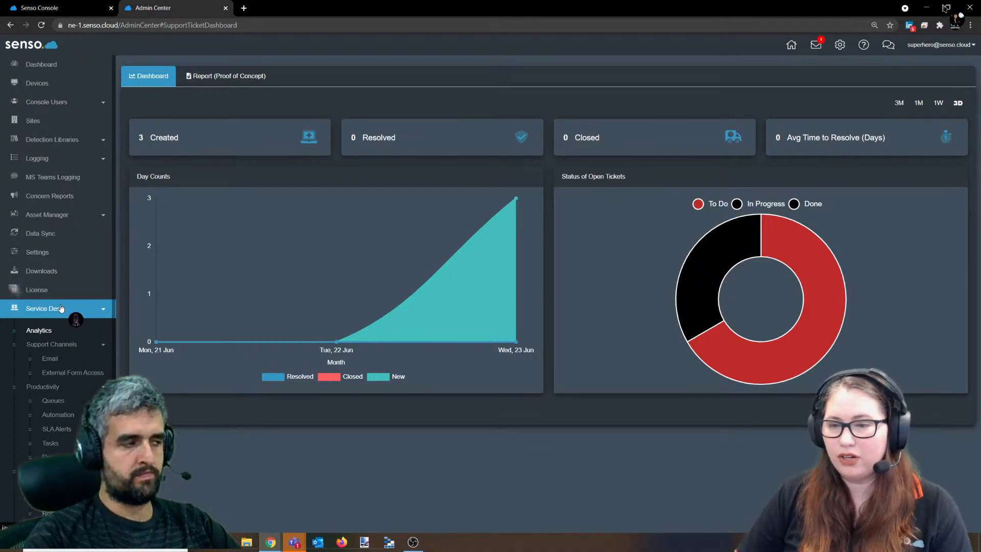
pyautogui.click(82, 344)
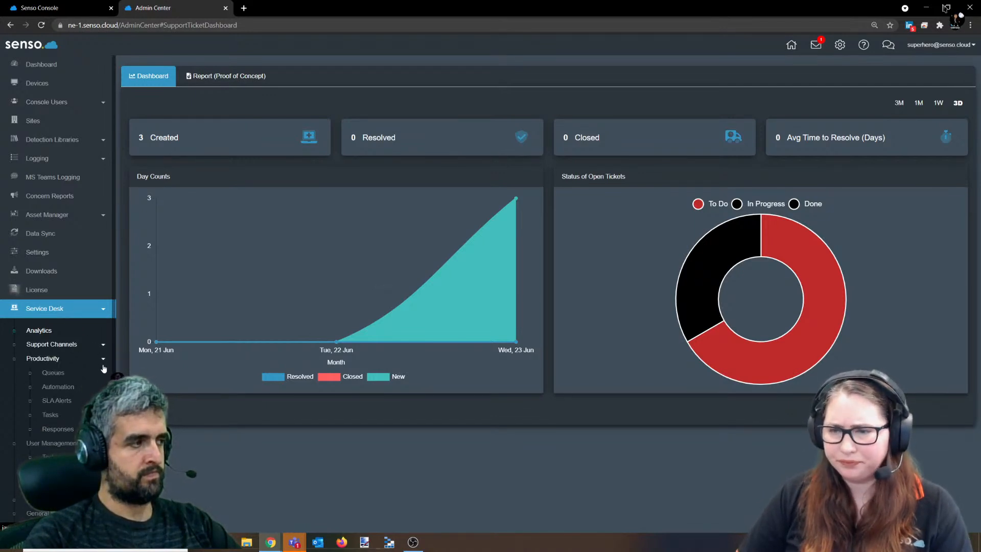
pyautogui.click(103, 363)
pyautogui.click(105, 377)
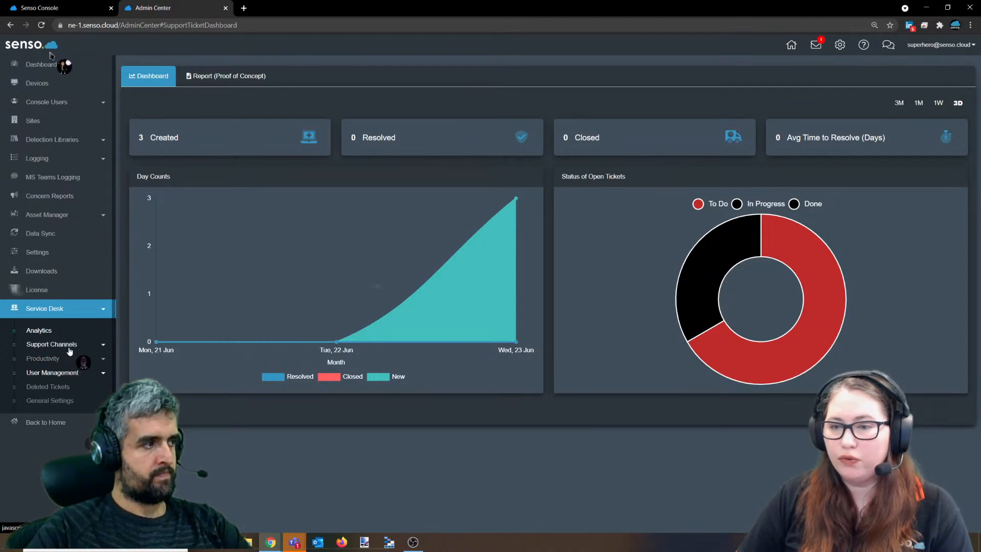
pyautogui.click(64, 374)
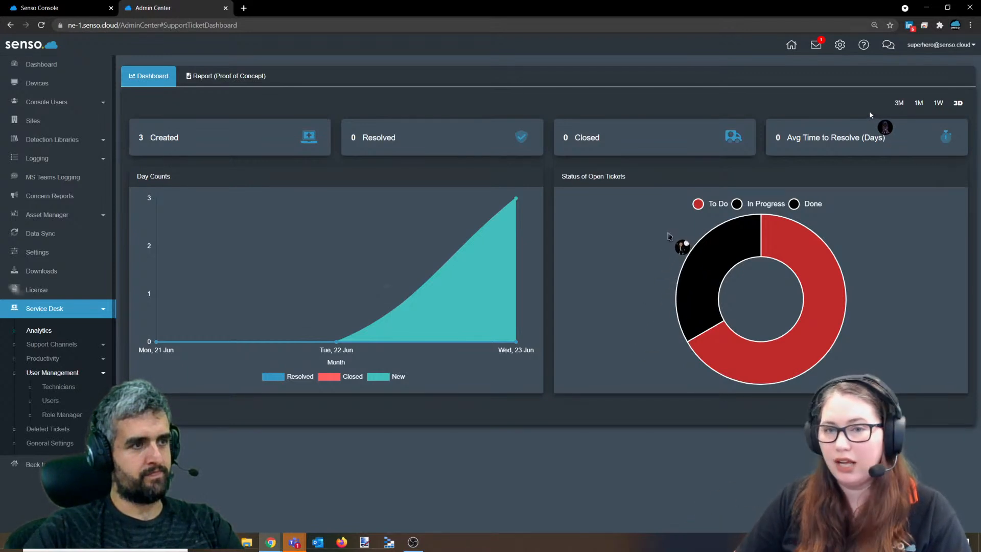
# - Show the Service Desk ticket analytics for the three-month period (3M)
pyautogui.click(899, 104)
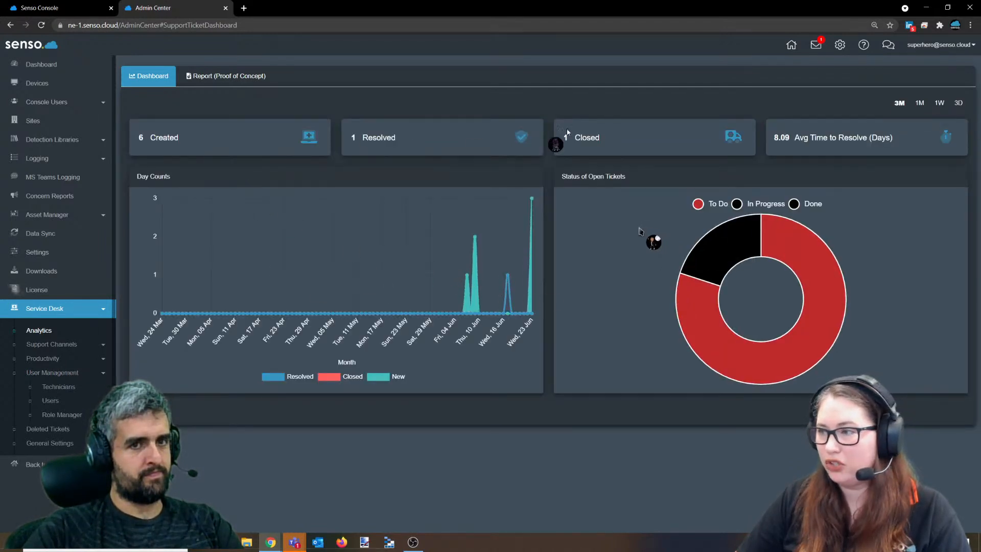
pyautogui.moveTo(727, 264)
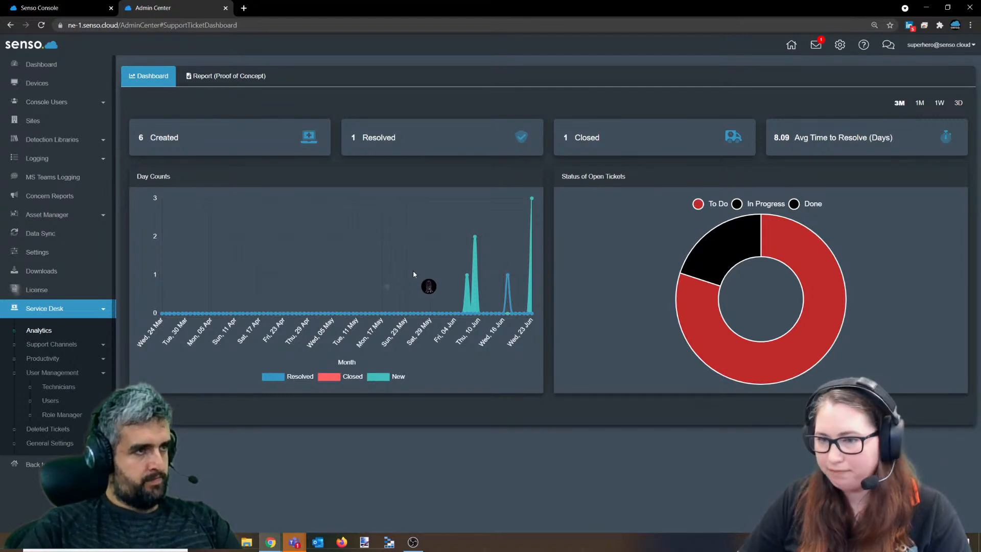
# - Open the Role Manager and review the permissions offered for a new role and those assigned to the Admin role
pyautogui.click(62, 415)
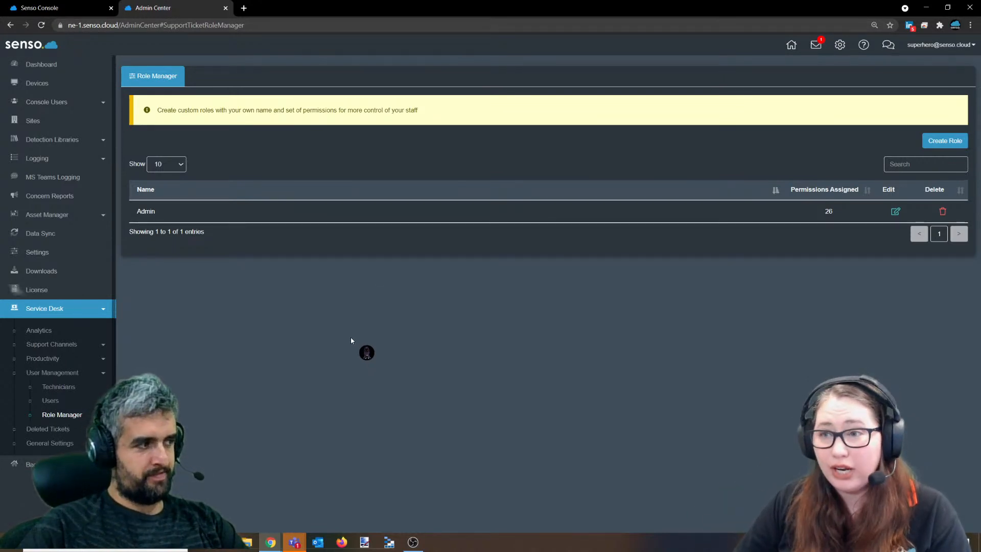
pyautogui.click(961, 143)
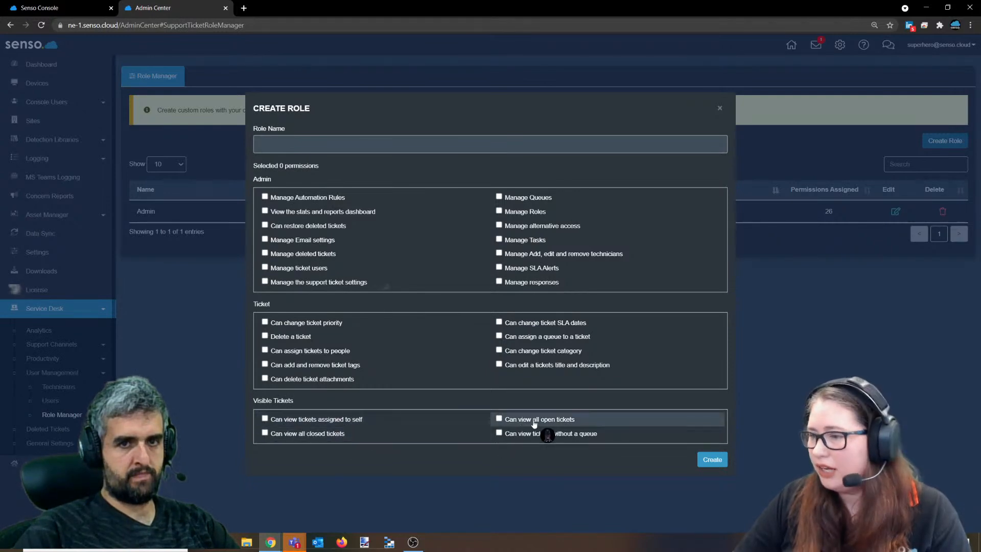
pyautogui.click(720, 109)
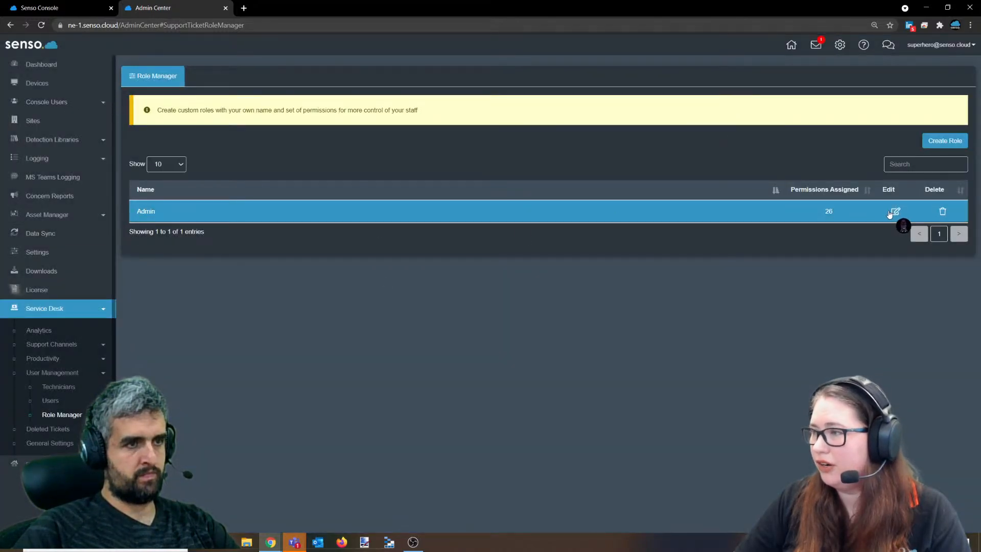
pyautogui.click(893, 212)
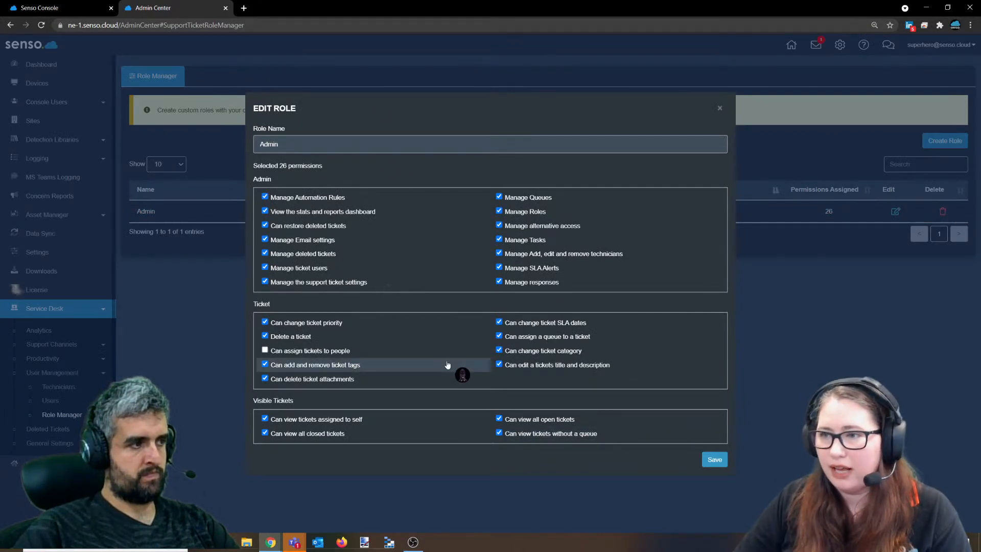
pyautogui.click(720, 108)
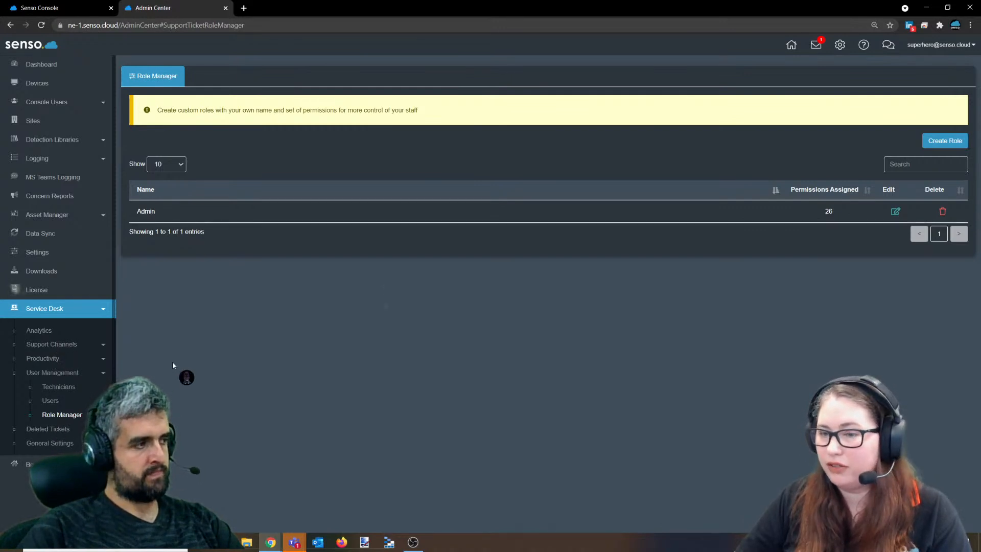
# - View the Service Desk users list and the technicians list
pyautogui.click(55, 402)
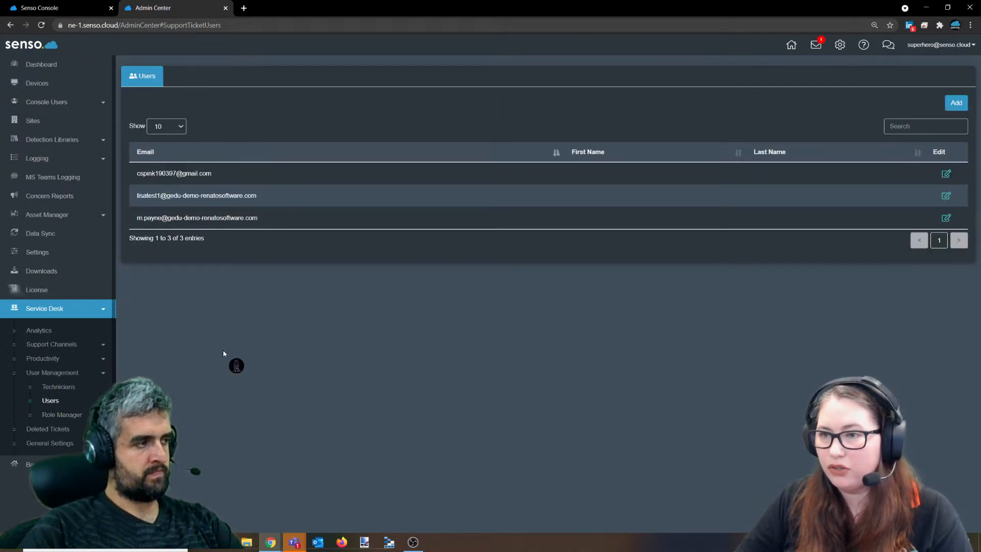
pyautogui.click(58, 385)
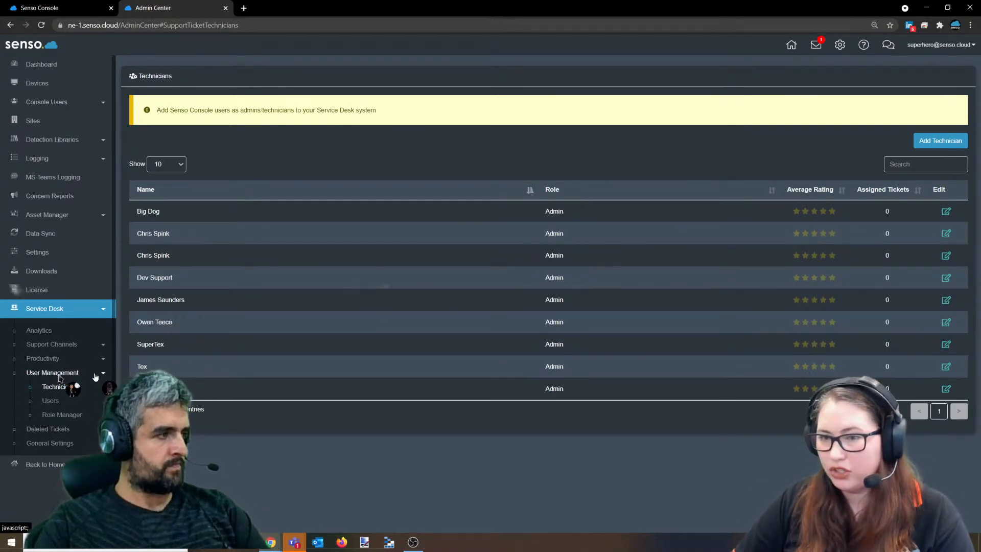
# - Open the Queues page under Productivity and examine the type of each existing queue
pyautogui.click(73, 361)
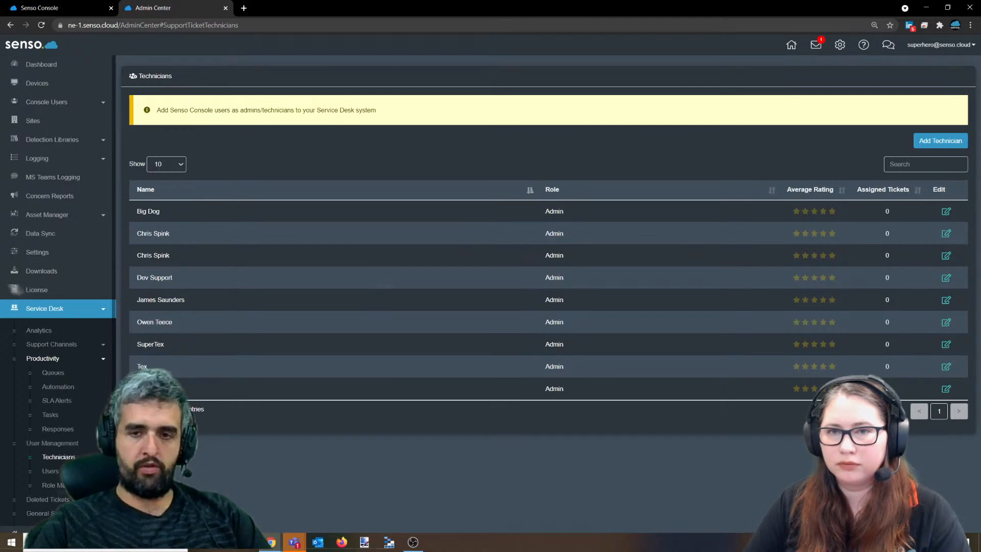
pyautogui.click(57, 374)
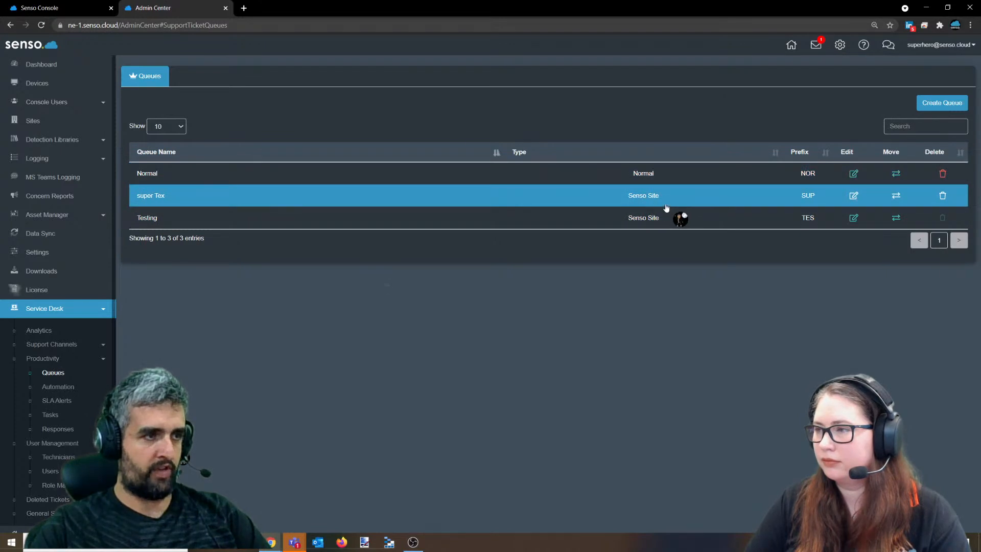
pyautogui.moveTo(675, 200); pyautogui.dragTo(627, 201)
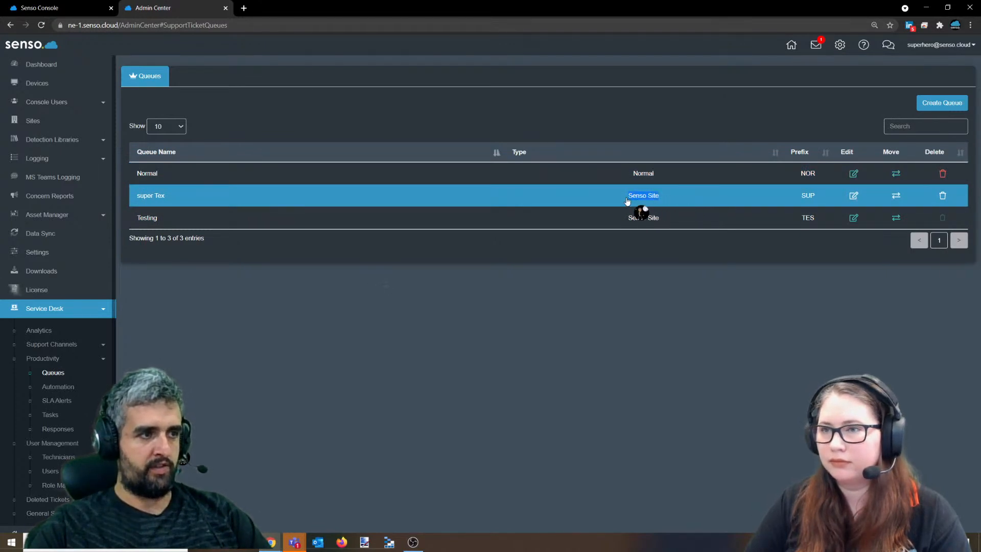
pyautogui.click(675, 181)
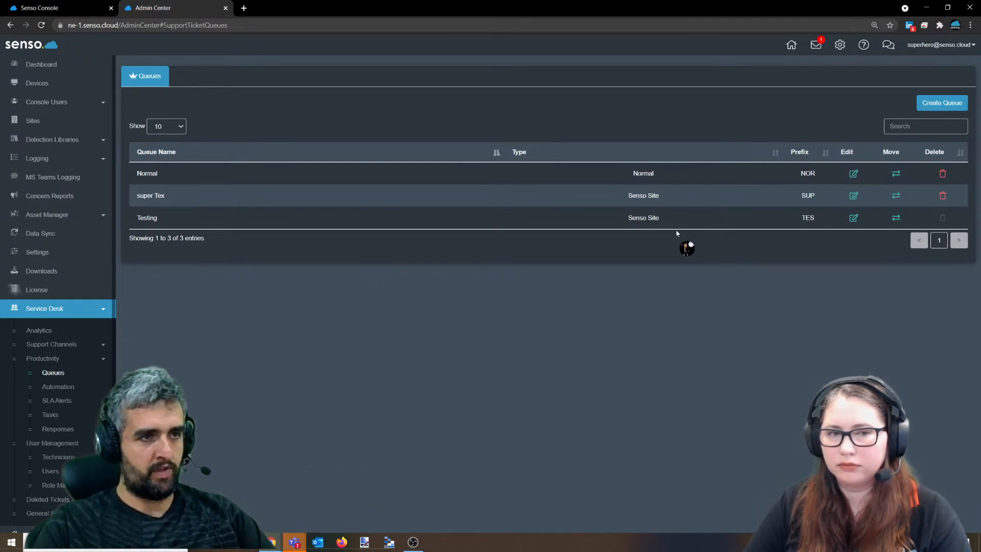
pyautogui.click(647, 216)
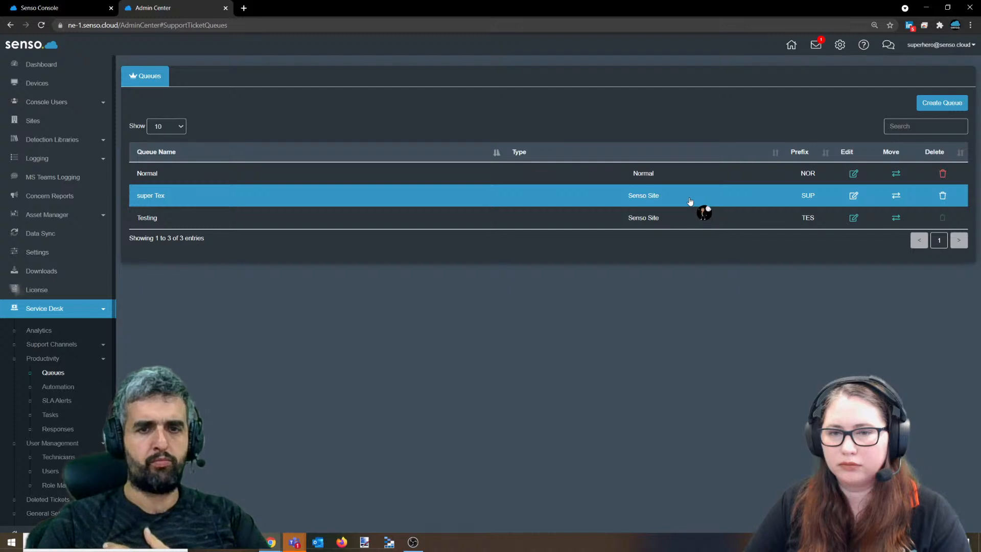
# - Review the name, ticket prefix and site fields of the new queue form and close it without adding a queue
pyautogui.click(944, 102)
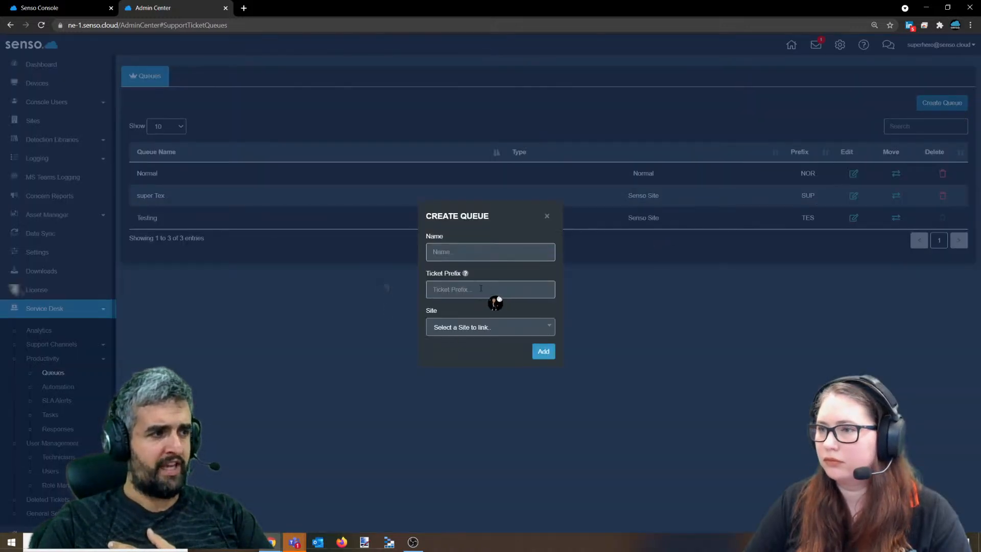
pyautogui.click(510, 288)
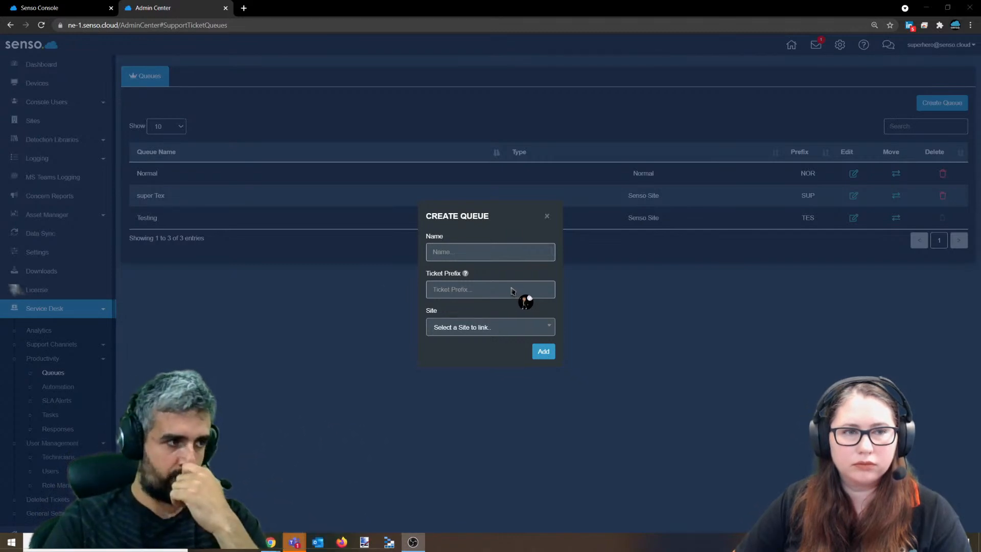
pyautogui.click(547, 216)
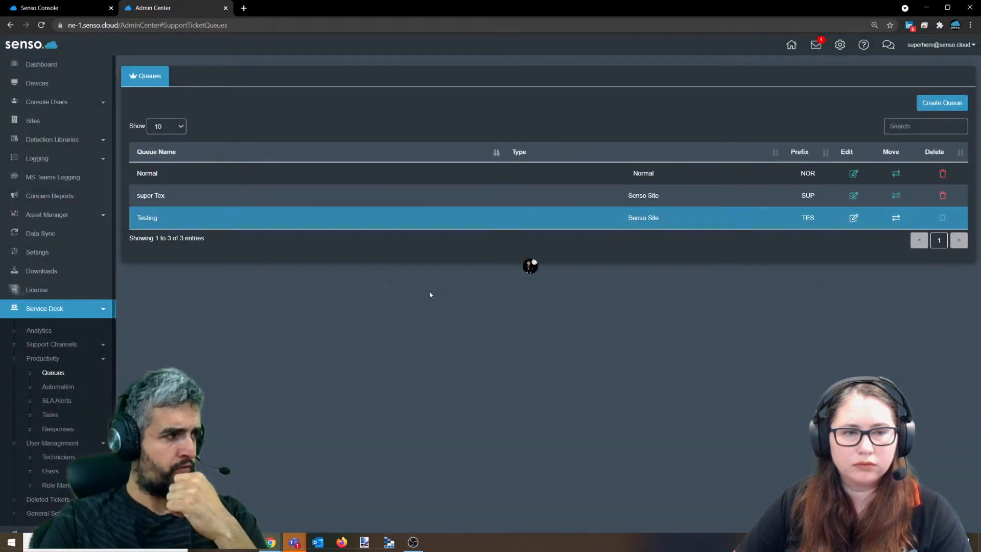
# - Open a new automation rule with the Ticket Created trigger and review the actions it can perform
pyautogui.click(66, 391)
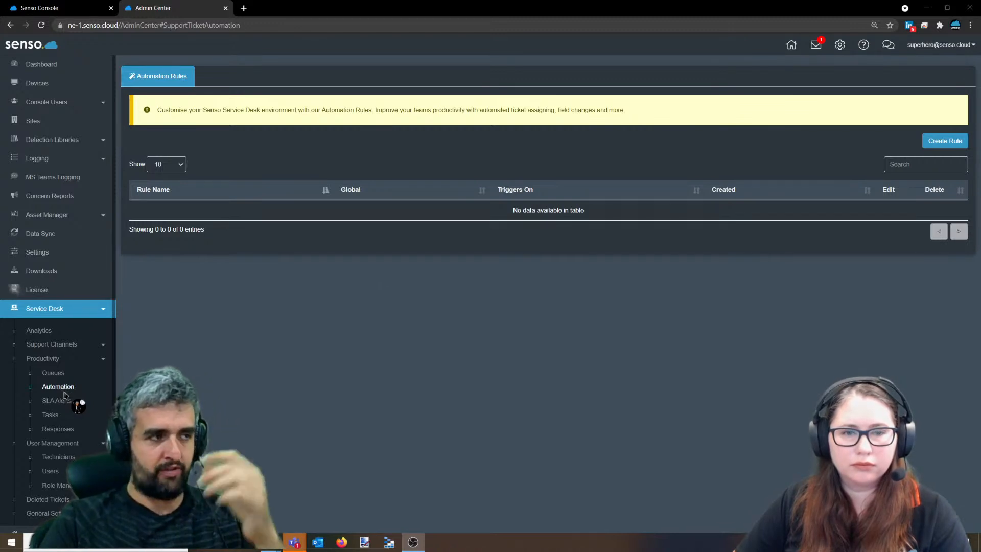
pyautogui.click(951, 143)
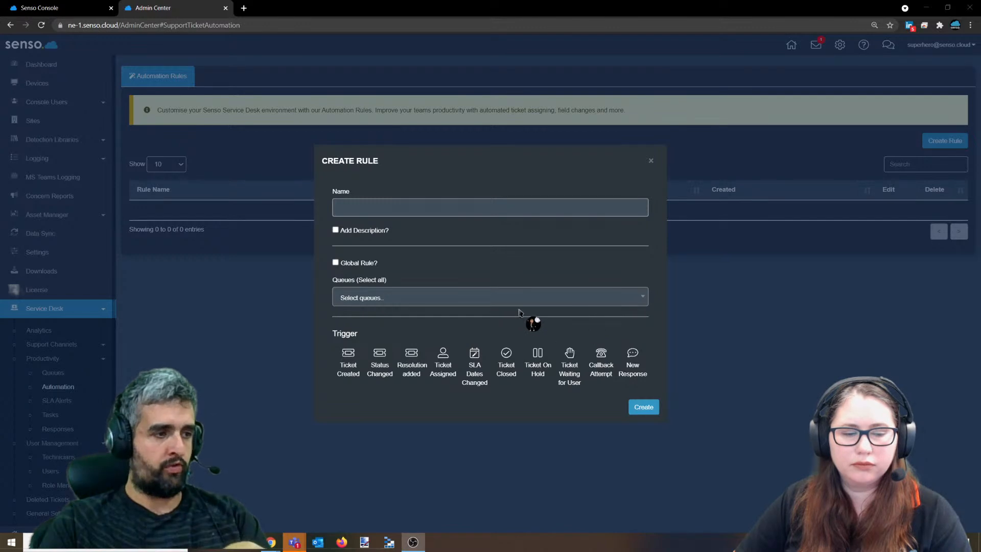
pyautogui.click(352, 359)
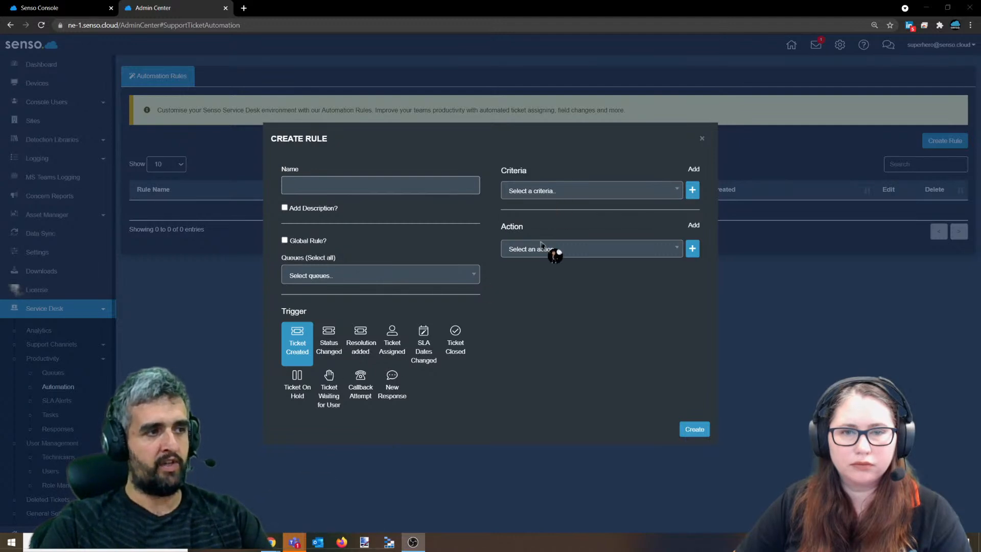
pyautogui.click(541, 247)
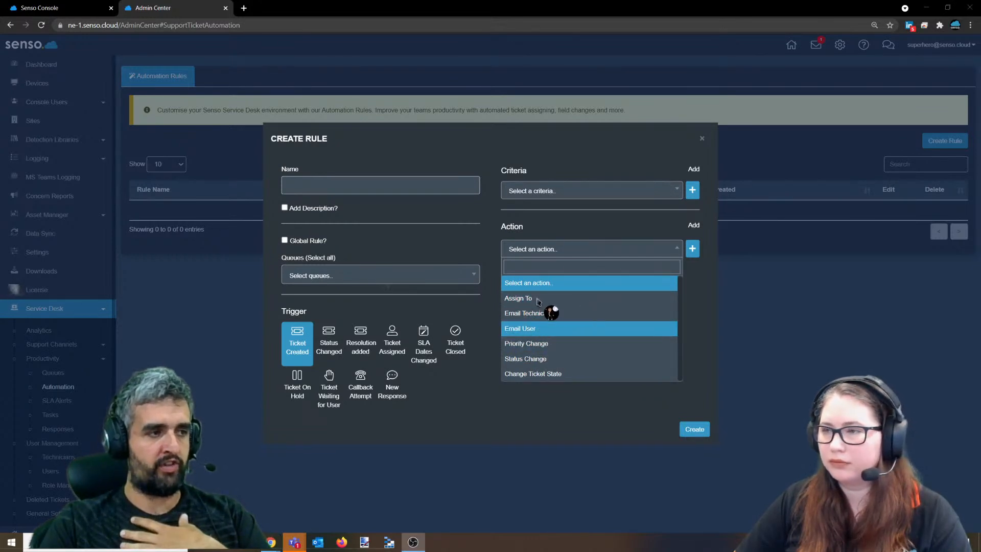
pyautogui.click(467, 237)
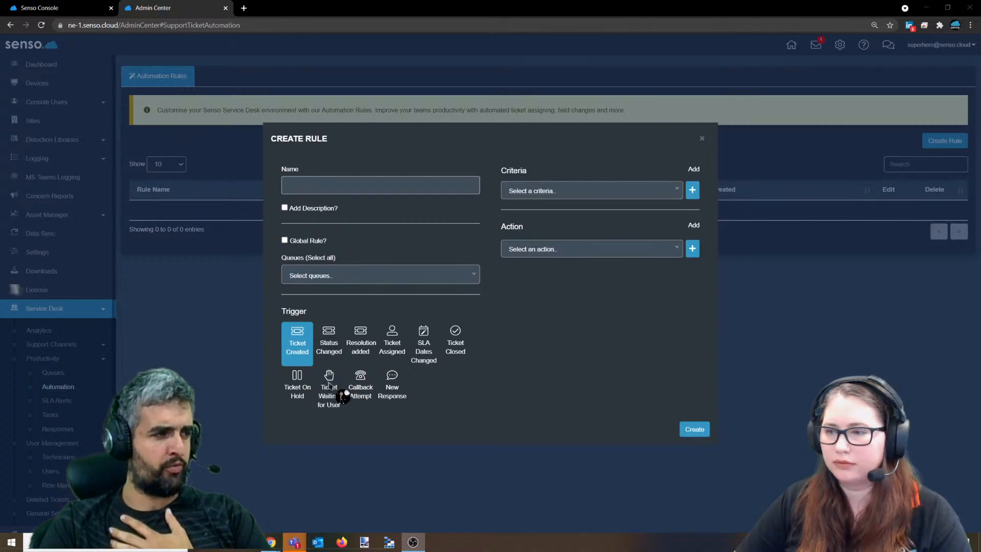
# - Switch the rule's trigger to Callback Attempt, review the selectable queues and close the rule form without creating it
pyautogui.click(358, 383)
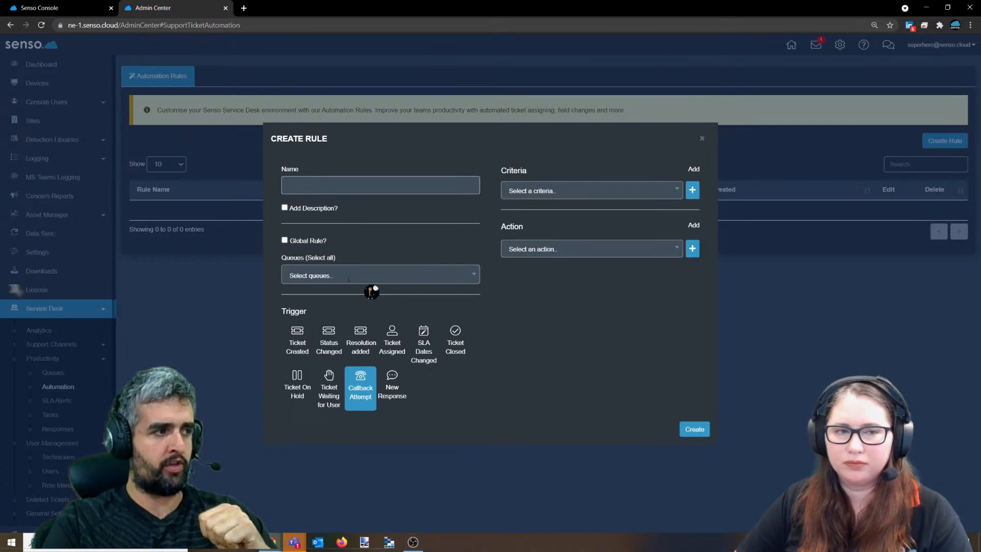
pyautogui.click(341, 276)
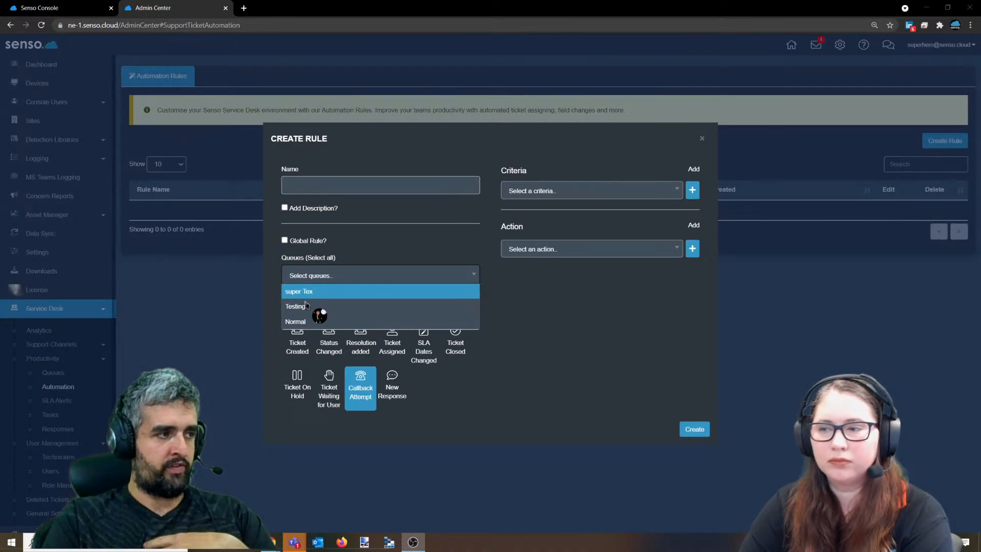
pyautogui.click(395, 255)
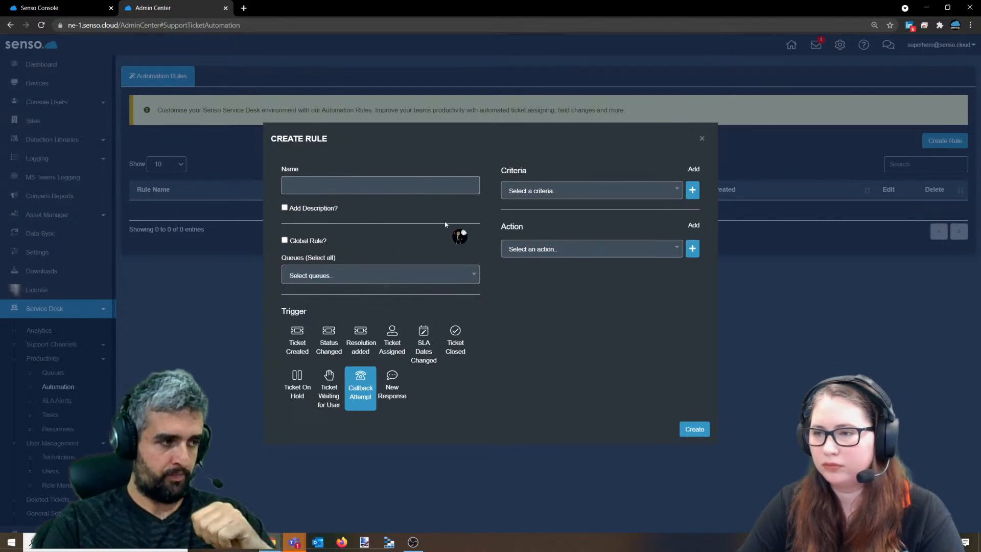
pyautogui.click(702, 139)
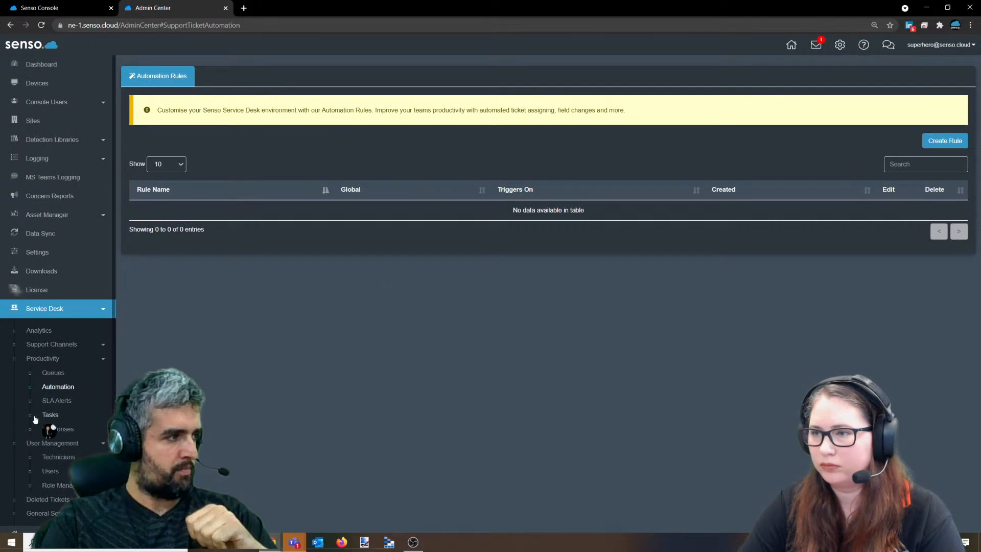
# - Open the SLA Alerts page, start a new SLA alert and review its recipient and email template options
pyautogui.click(63, 402)
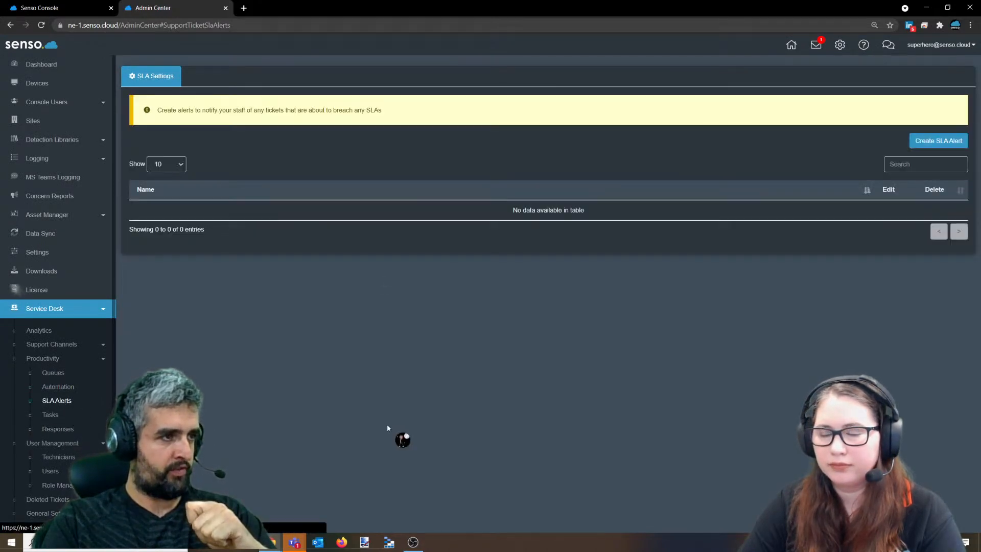
pyautogui.click(928, 140)
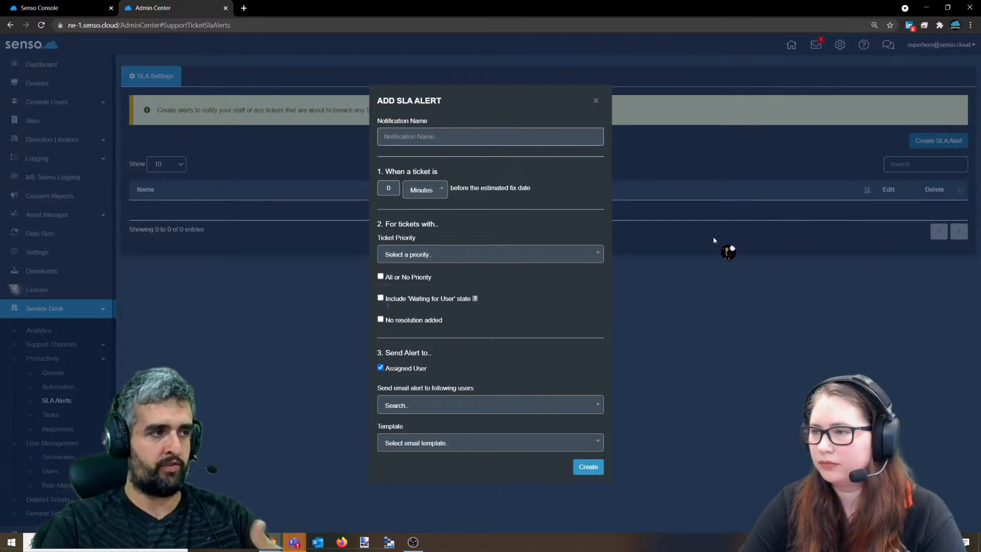
pyautogui.click(436, 409)
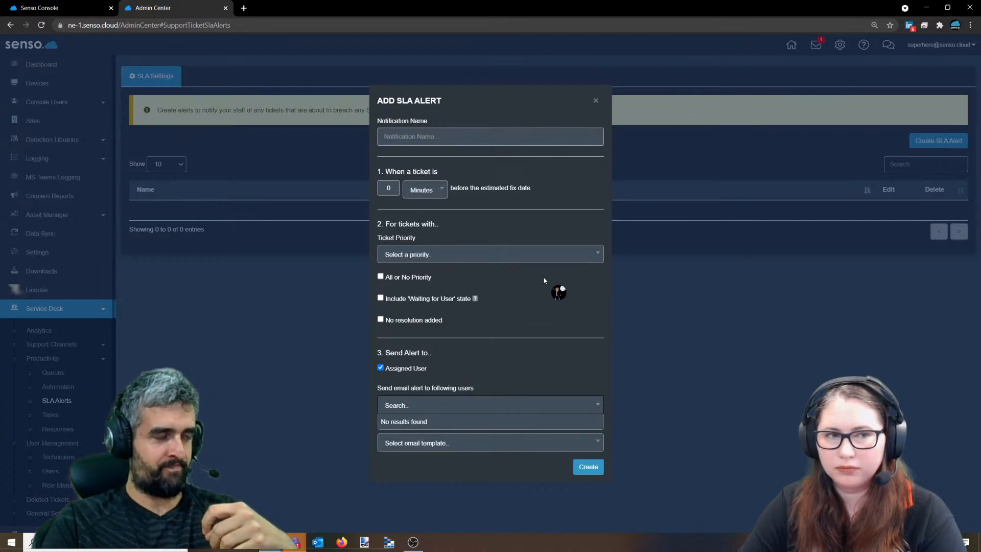
pyautogui.click(504, 362)
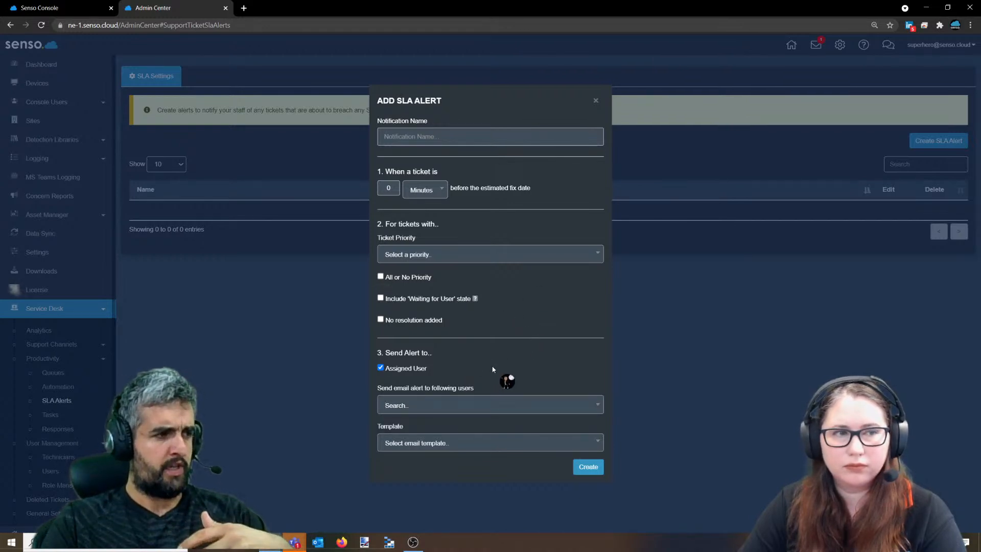
pyautogui.click(444, 445)
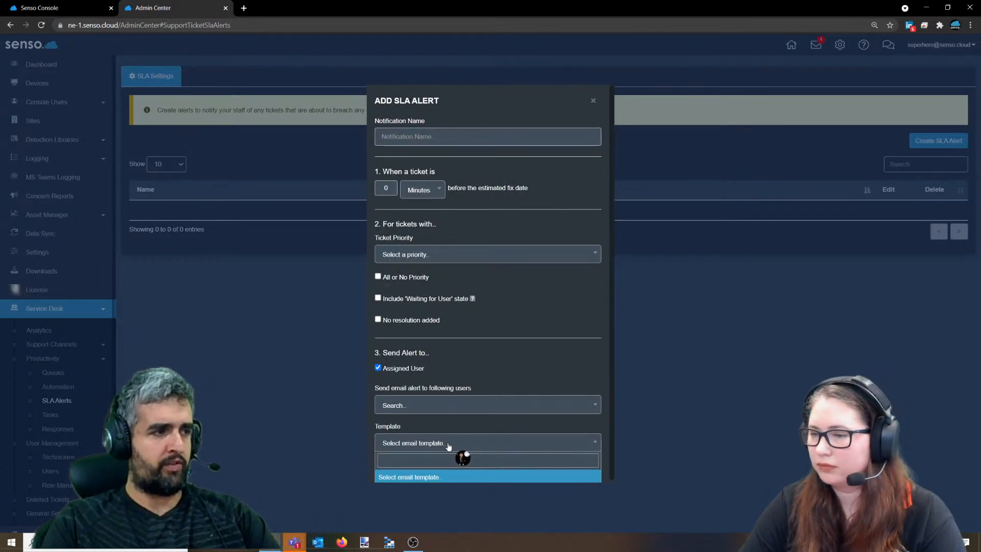
# - Point out the Include 'Waiting for User' state option and close the SLA alert form without creating an alert
pyautogui.click(410, 302)
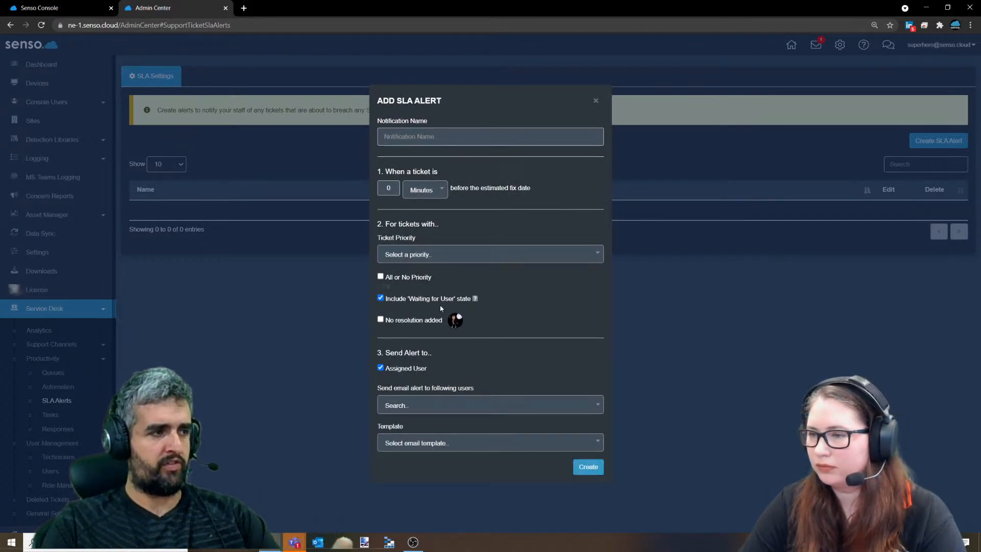
pyautogui.moveTo(485, 310); pyautogui.dragTo(450, 307)
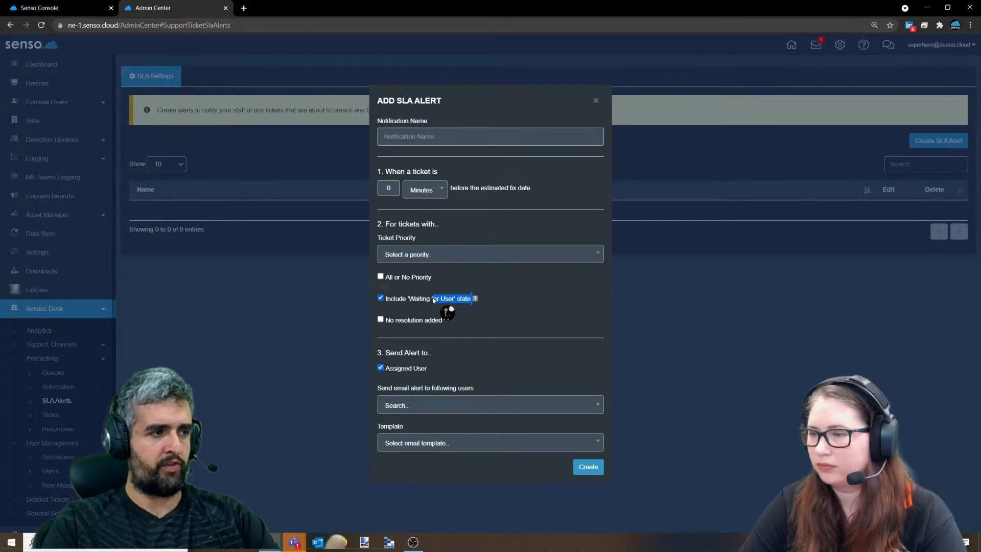
pyautogui.click(432, 301)
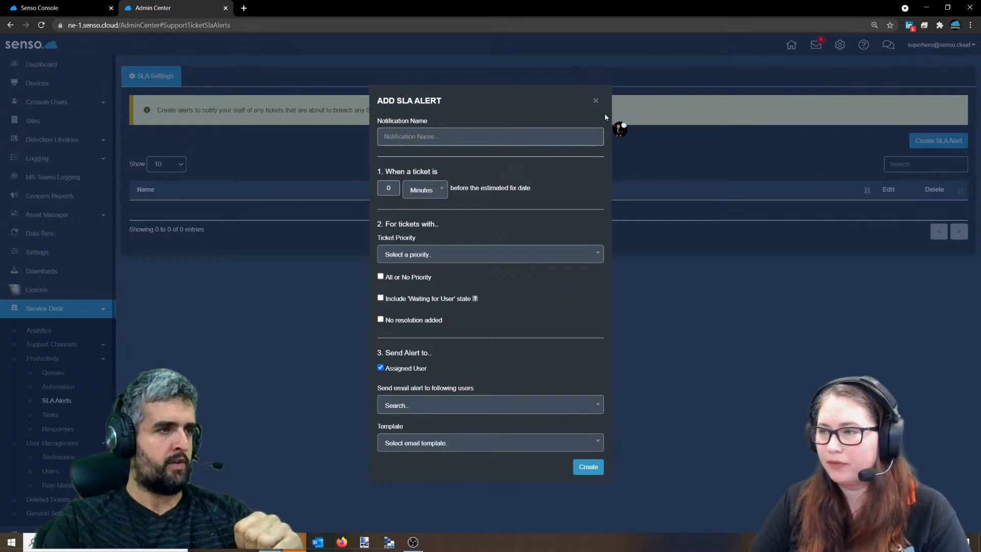
pyautogui.click(597, 101)
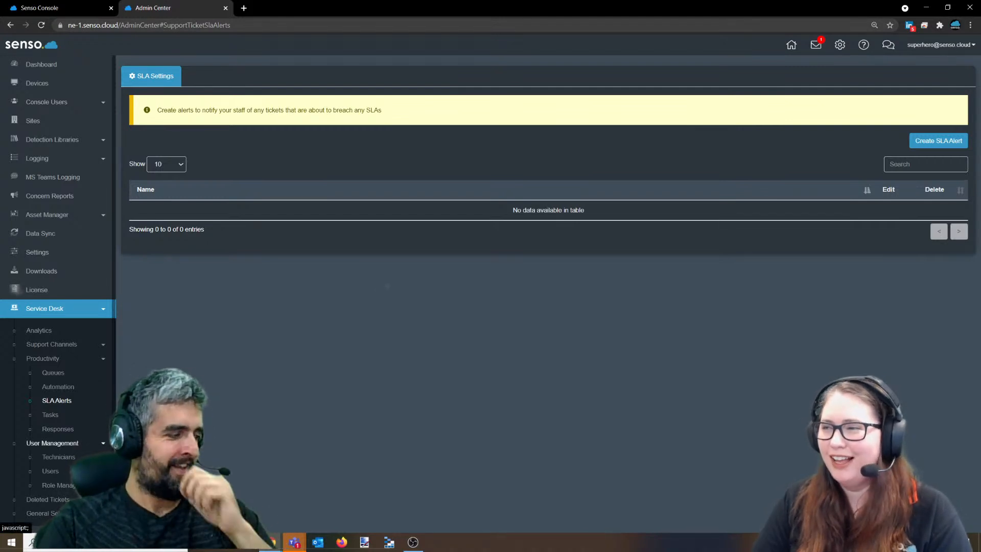
# - Open the Tasks page, review the fields of the new task form and close it without adding a task
pyautogui.click(51, 415)
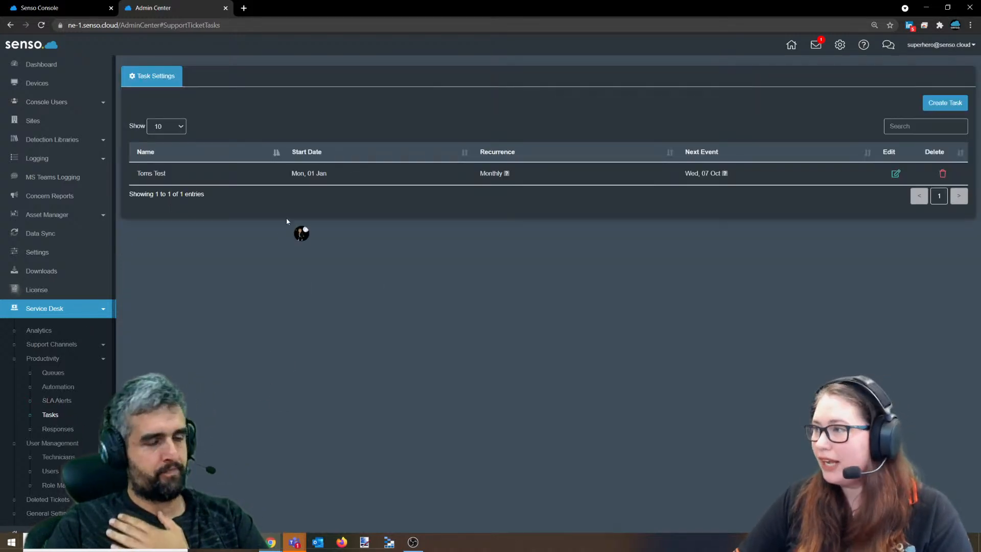
pyautogui.click(946, 103)
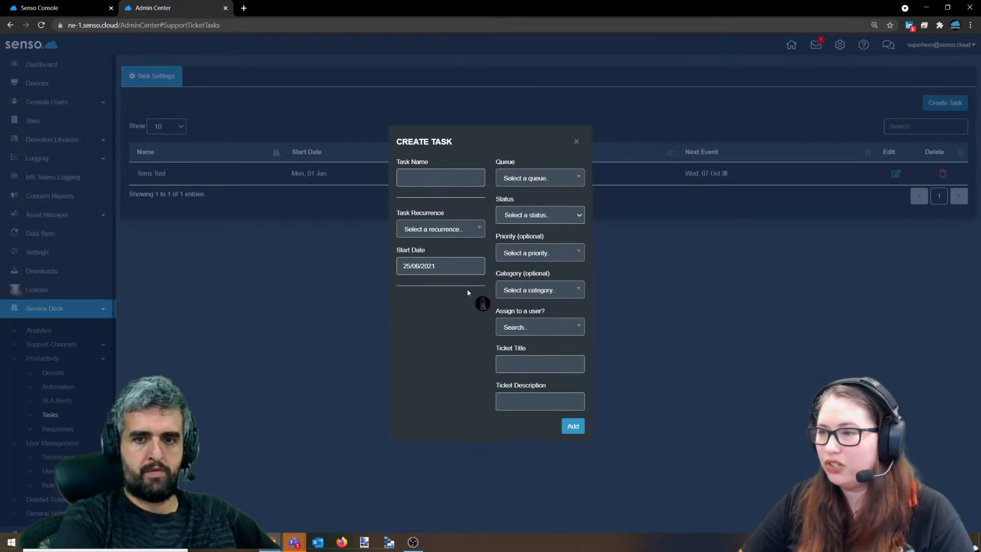
pyautogui.click(556, 219)
pyautogui.click(627, 257)
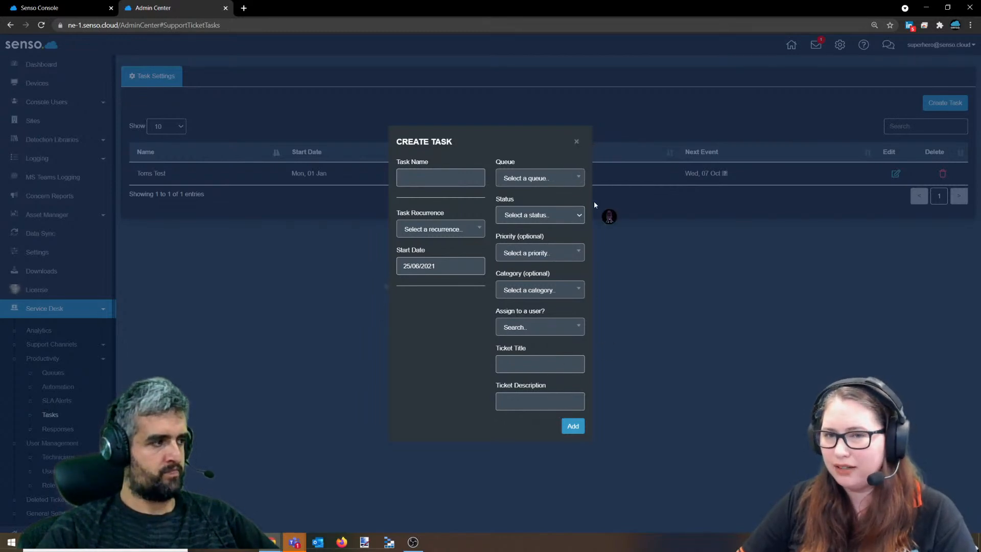
pyautogui.click(576, 142)
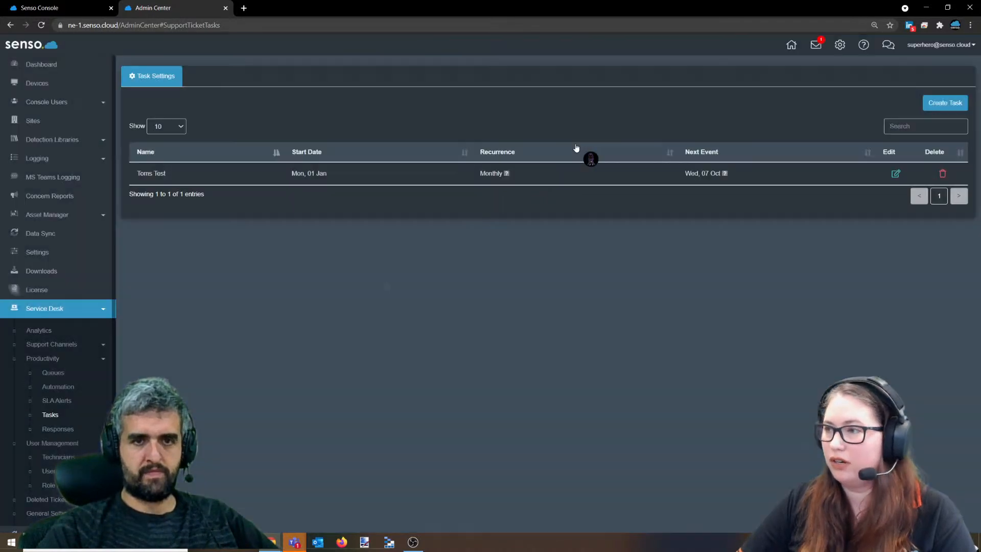
# - Open the Responses page, review the type options for a new canned response and close the form without adding one
pyautogui.click(60, 430)
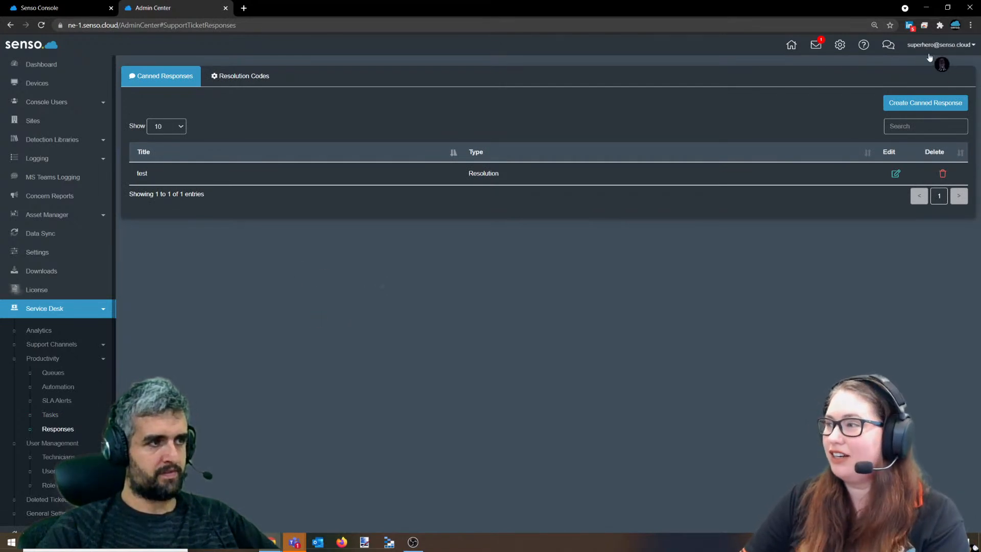
pyautogui.click(923, 103)
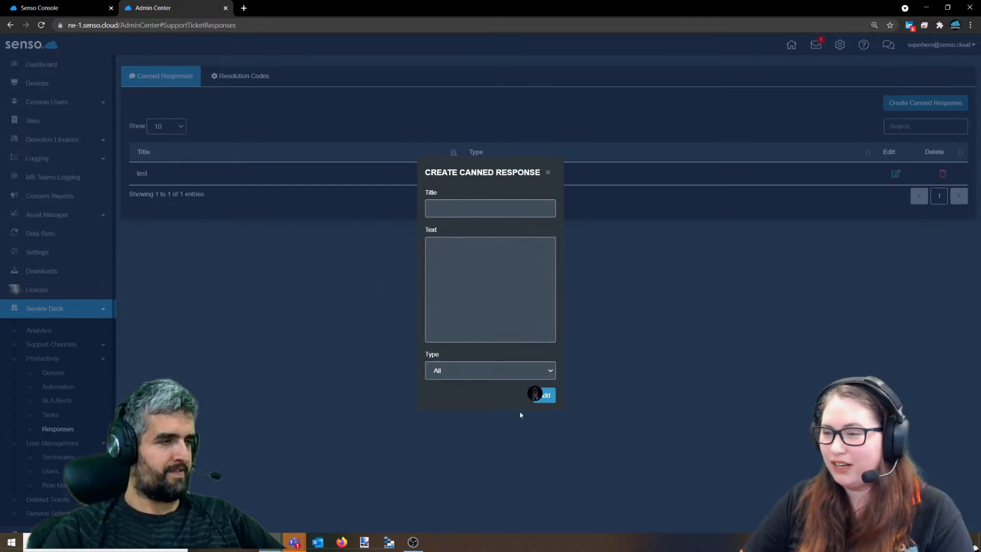
pyautogui.click(508, 371)
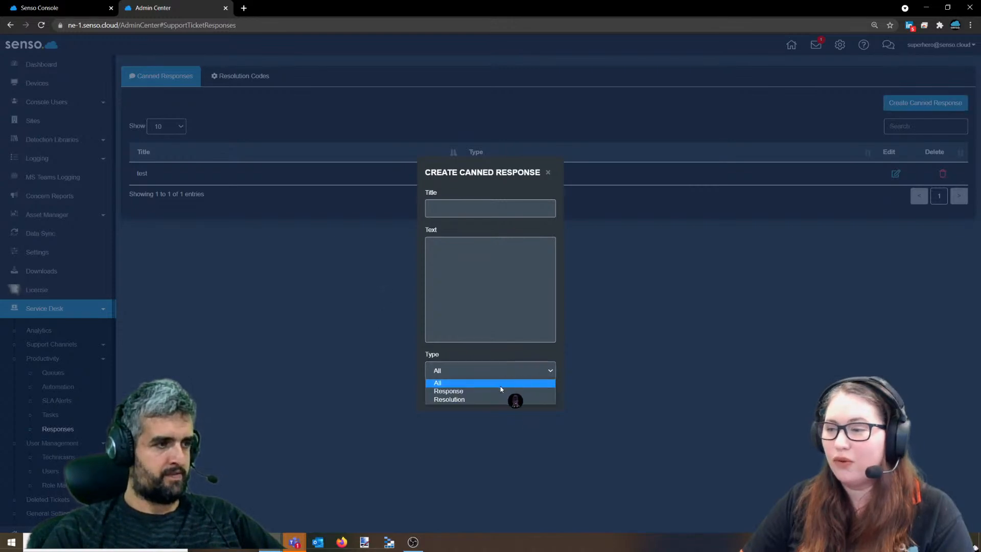
pyautogui.click(499, 384)
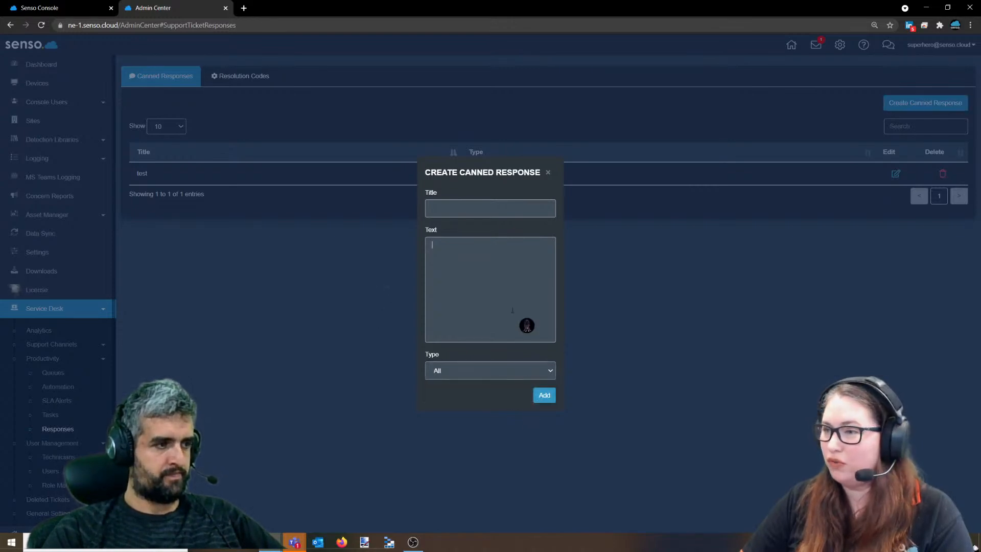
pyautogui.click(516, 233)
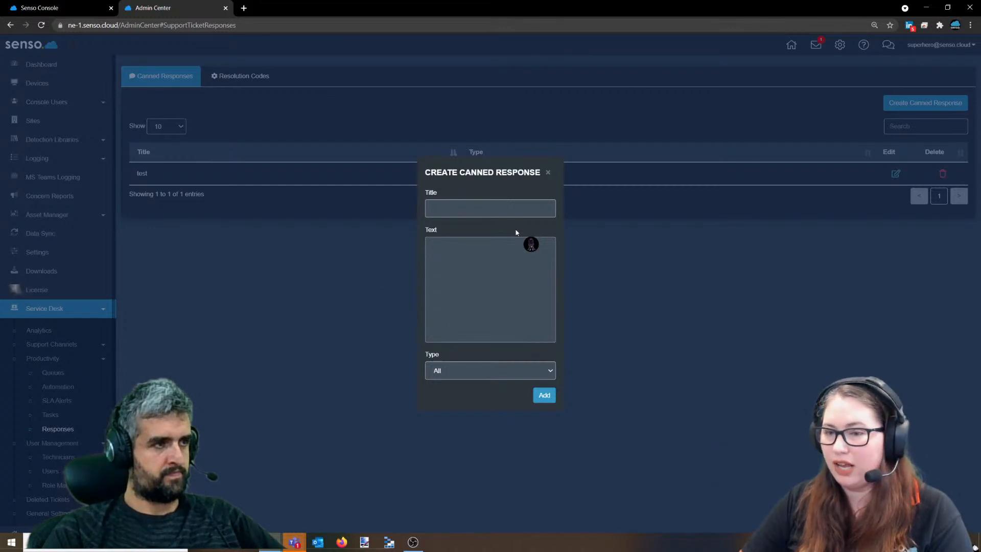
pyautogui.click(547, 172)
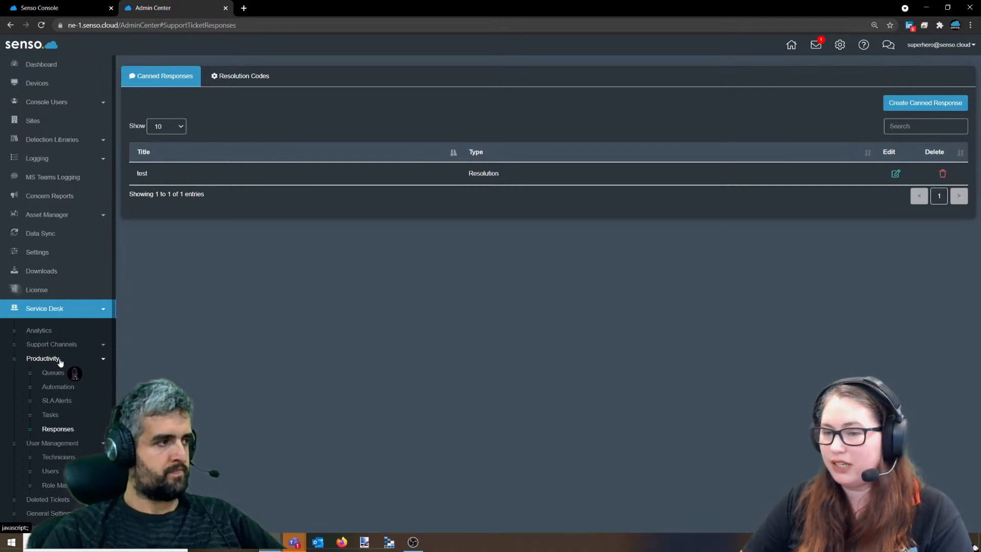
# - Collapse the User Management and Productivity groups and open the Email page under Support Channels
pyautogui.click(62, 443)
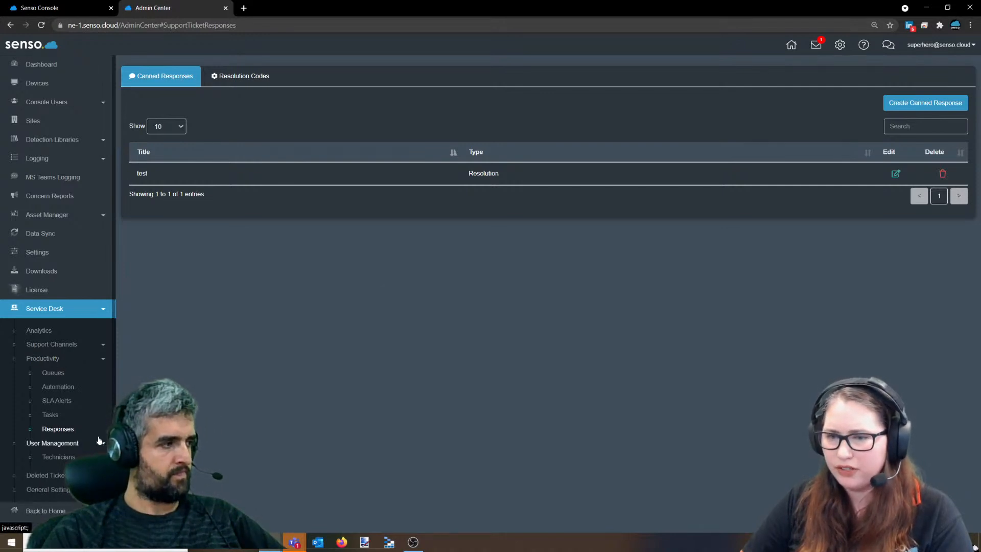
pyautogui.click(102, 359)
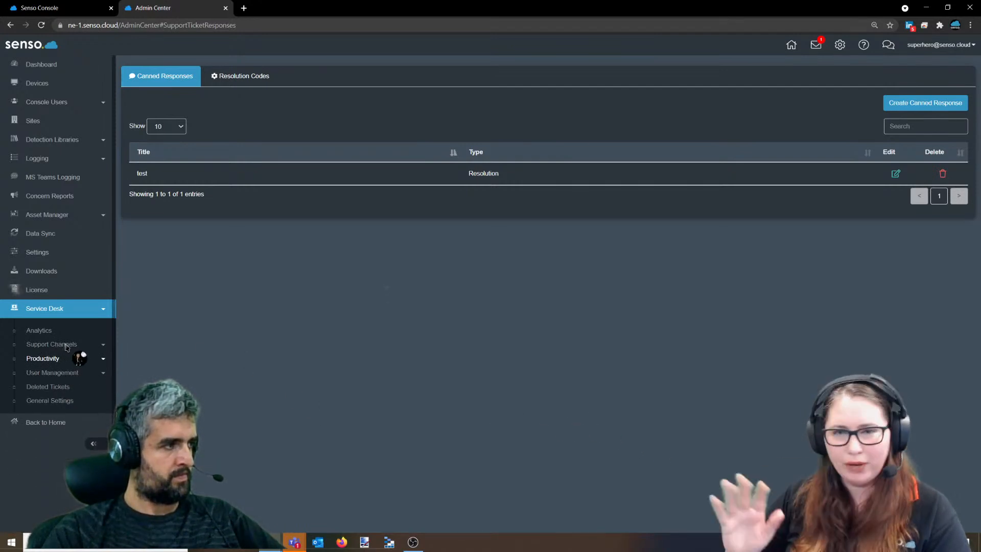
pyautogui.click(102, 345)
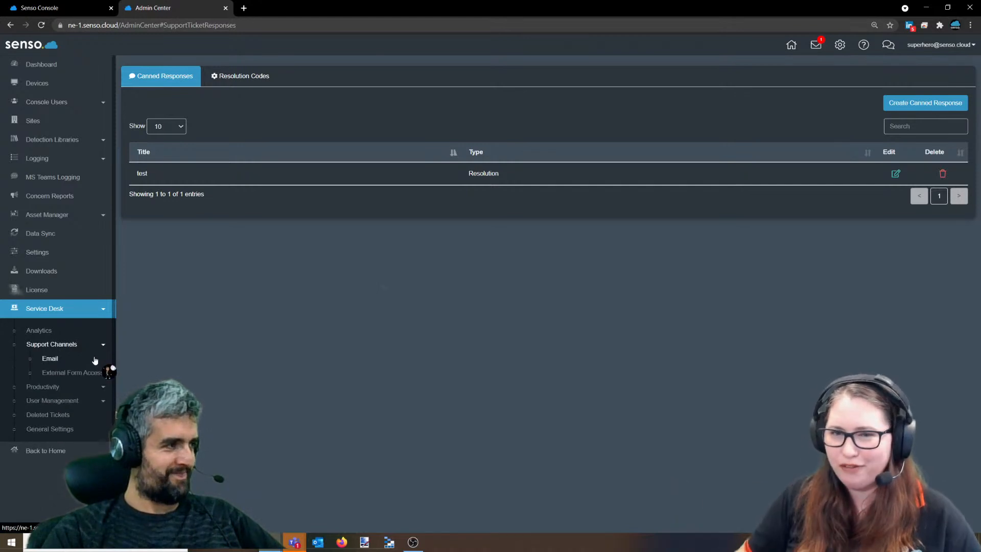
pyautogui.click(45, 361)
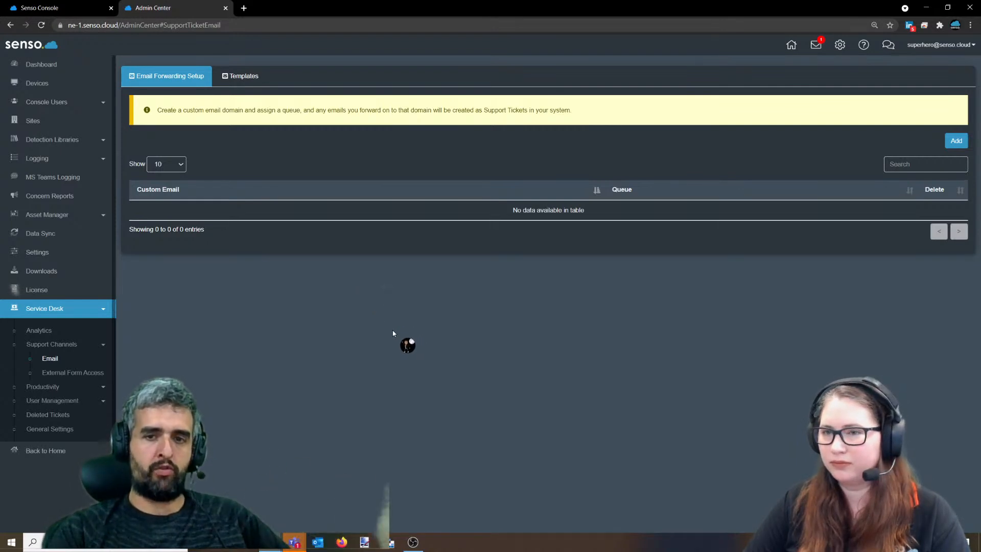
# - Start a new email forwarding entry with the super Tex queue and supertex as the custom email prefix
pyautogui.click(956, 140)
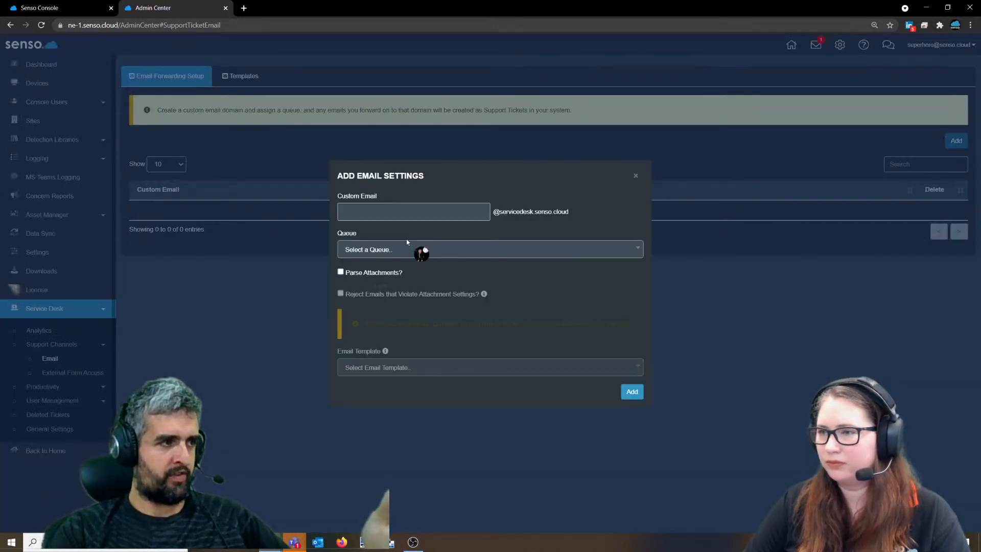
pyautogui.click(400, 214)
pyautogui.click(393, 250)
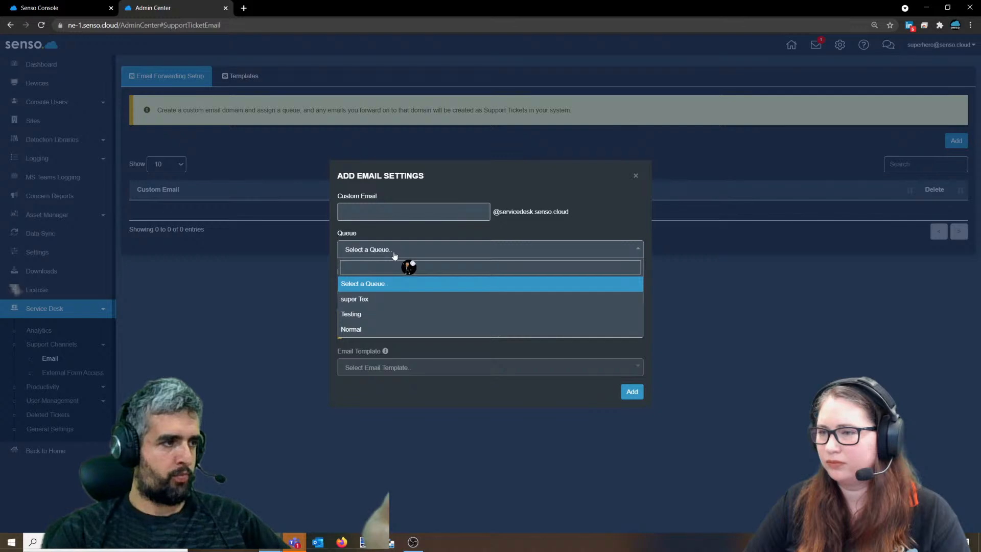
pyautogui.click(364, 300)
pyautogui.click(372, 212)
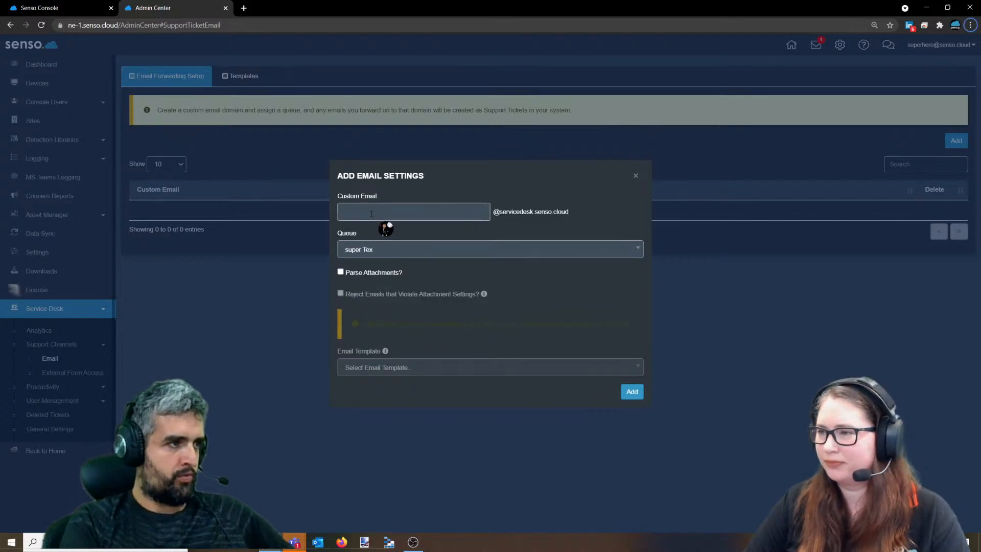
pyautogui.write('su')
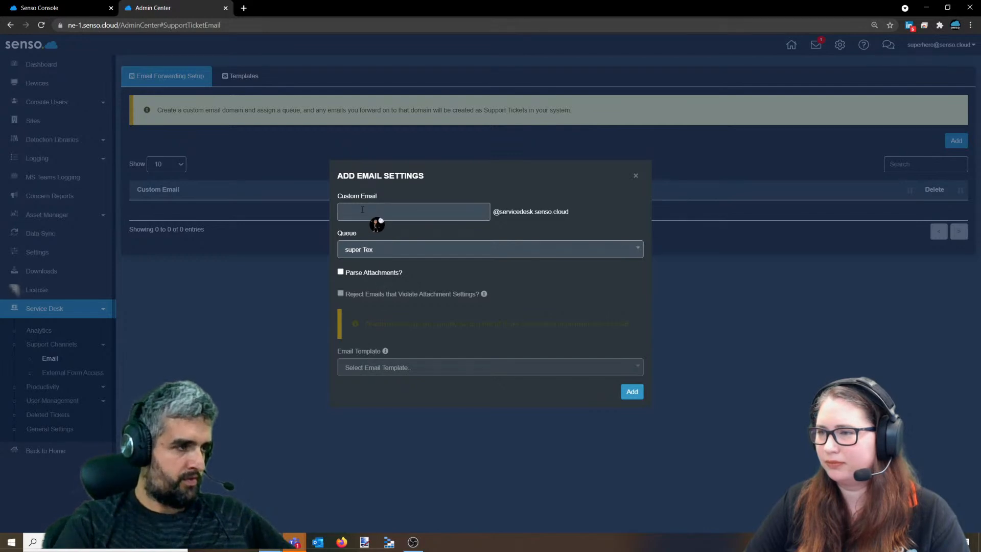
pyautogui.write('pertex')
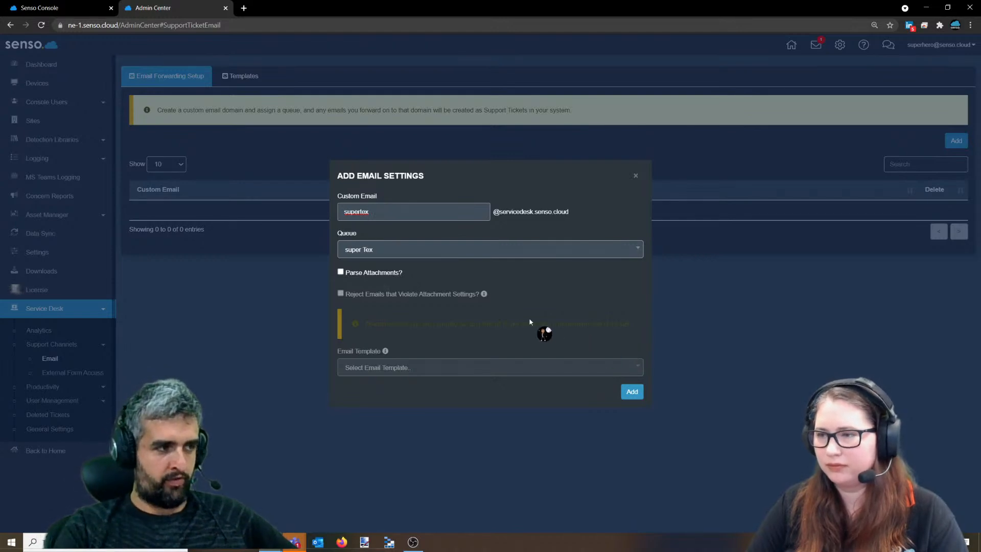
# - Try enabling attachment parsing and rejection of emails that violate attachment settings, check the email template choices, and disable attachment parsing again
pyautogui.click(342, 273)
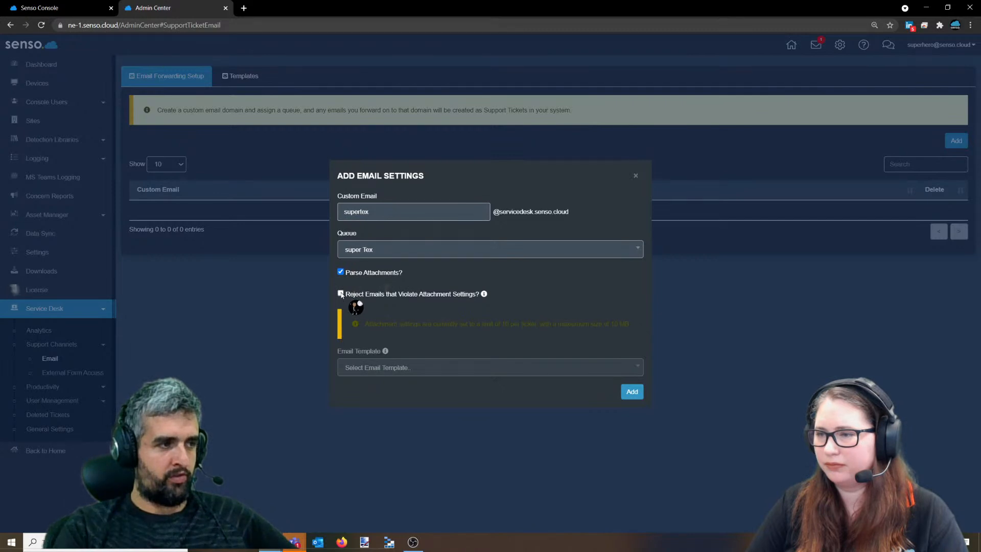
pyautogui.click(341, 293)
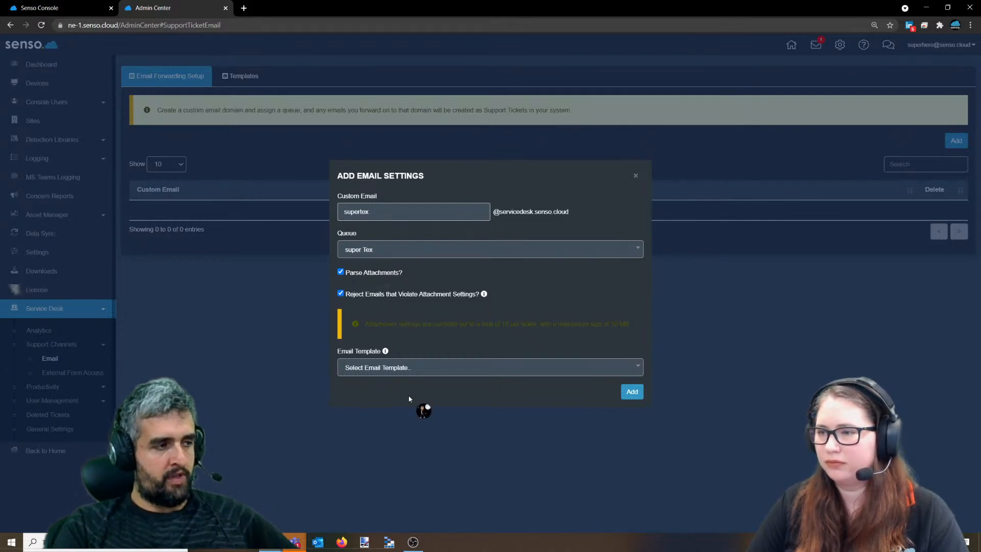
pyautogui.click(410, 373)
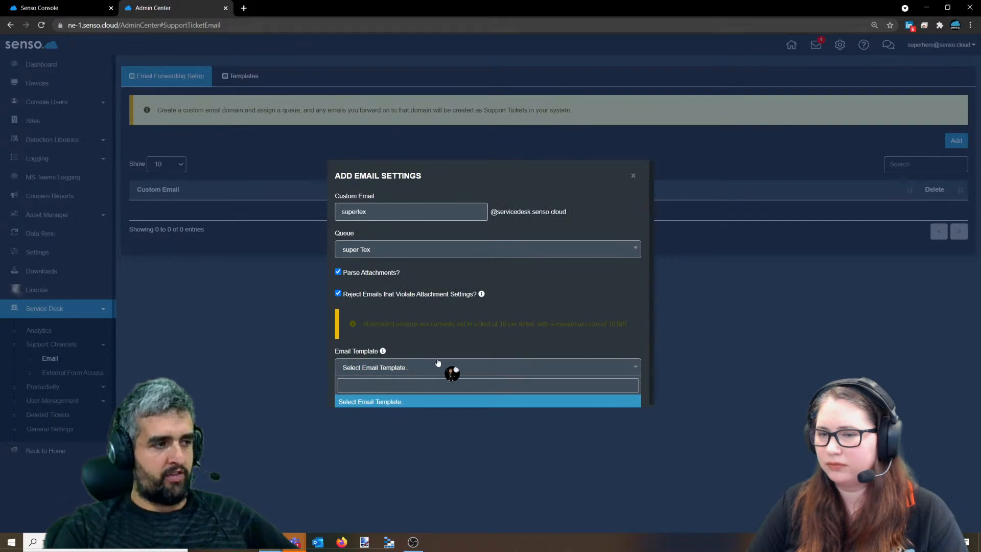
pyautogui.click(437, 361)
pyautogui.click(419, 369)
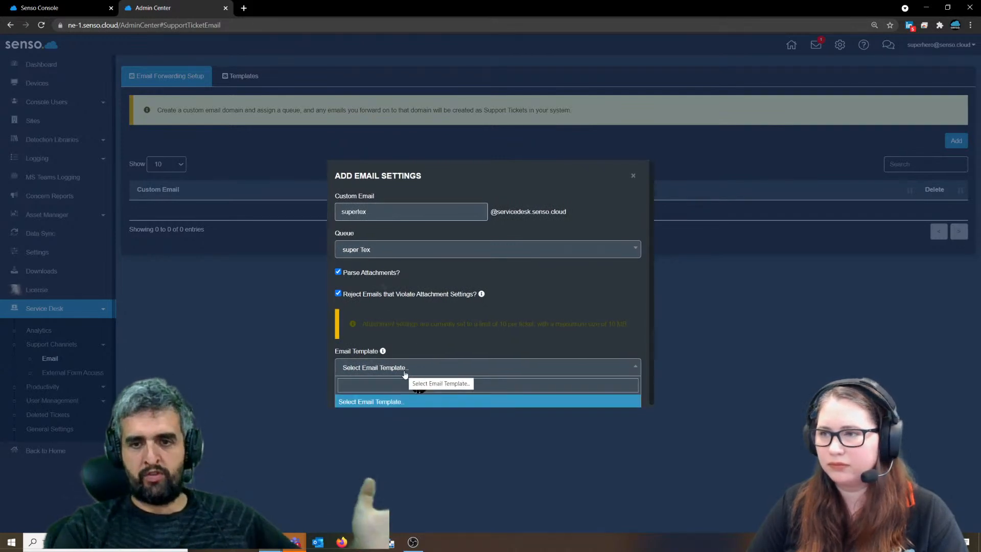
pyautogui.click(438, 343)
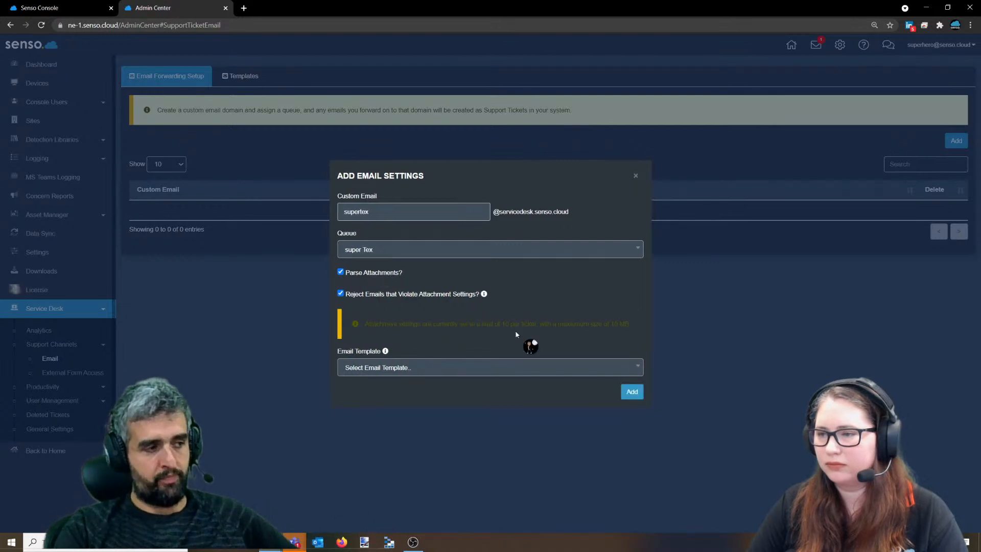
pyautogui.click(341, 272)
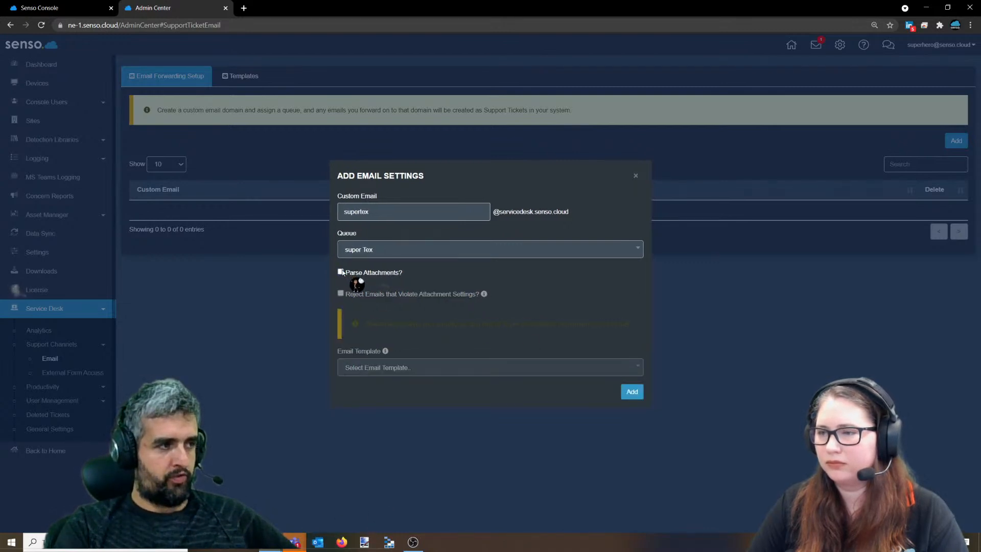
# - Add the completed email forwarding entry for the super Tex queue
pyautogui.click(632, 393)
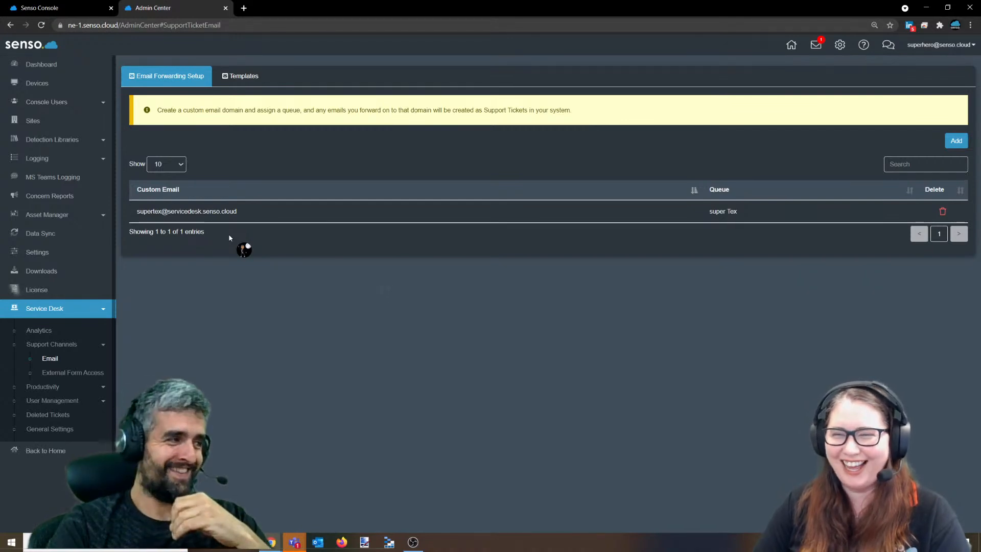
# - Try drafting an email template that starts with Dear and the Reporter Name placeholder, and discard it without creating it
pyautogui.click(253, 79)
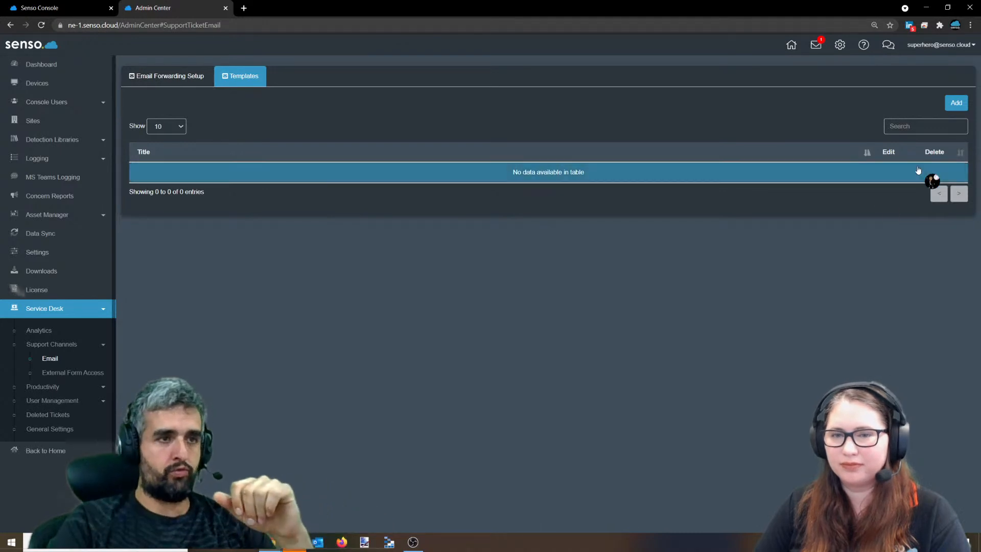
pyautogui.click(957, 103)
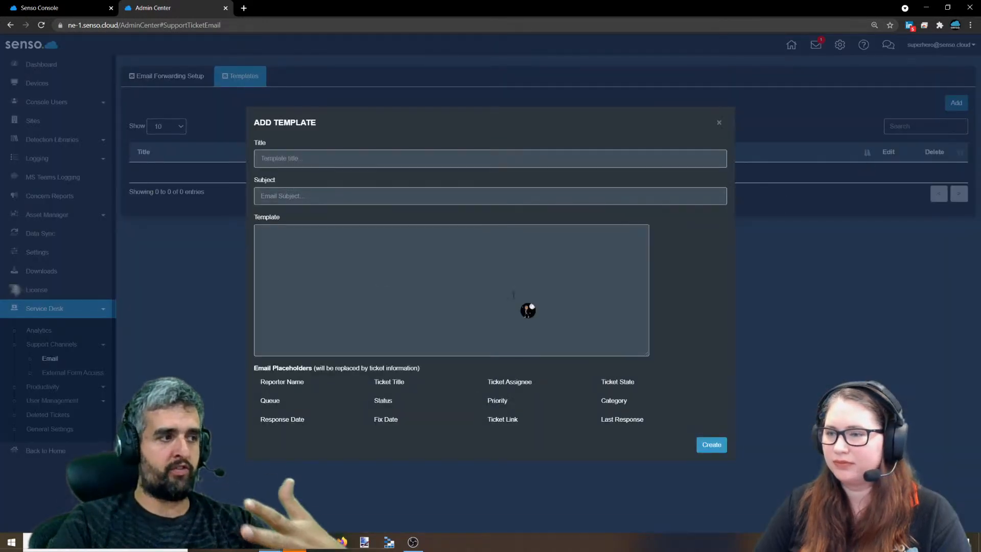
pyautogui.click(515, 290)
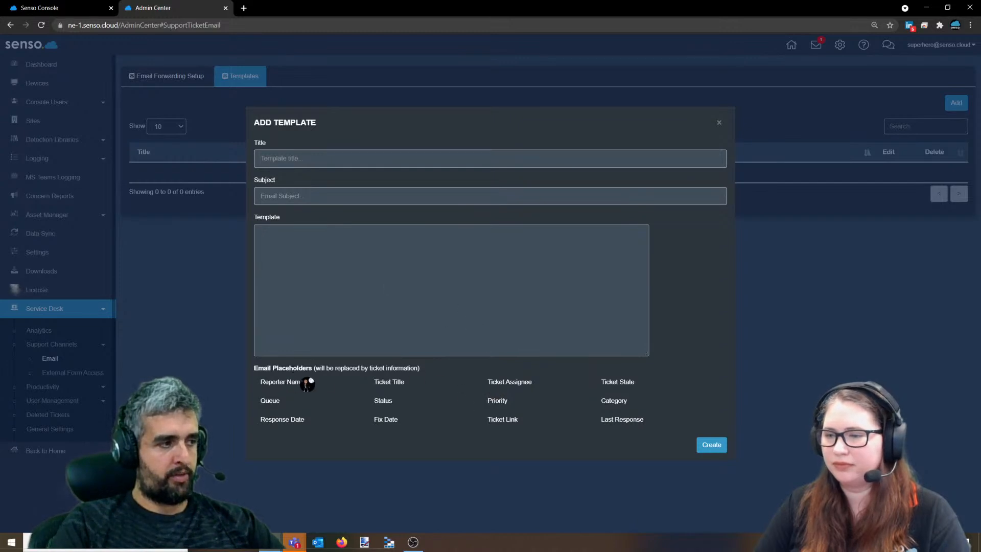
pyautogui.write('Dear')
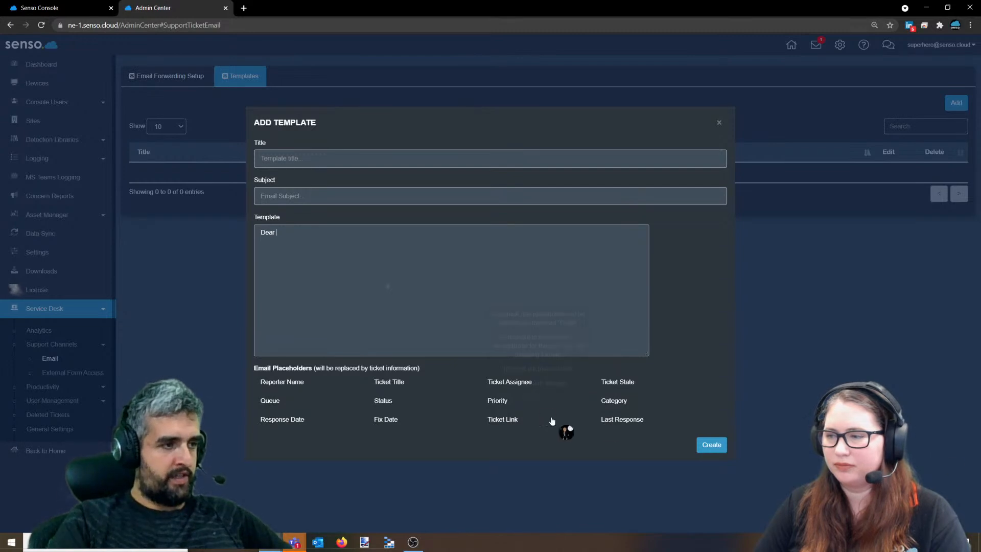
pyautogui.click(300, 388)
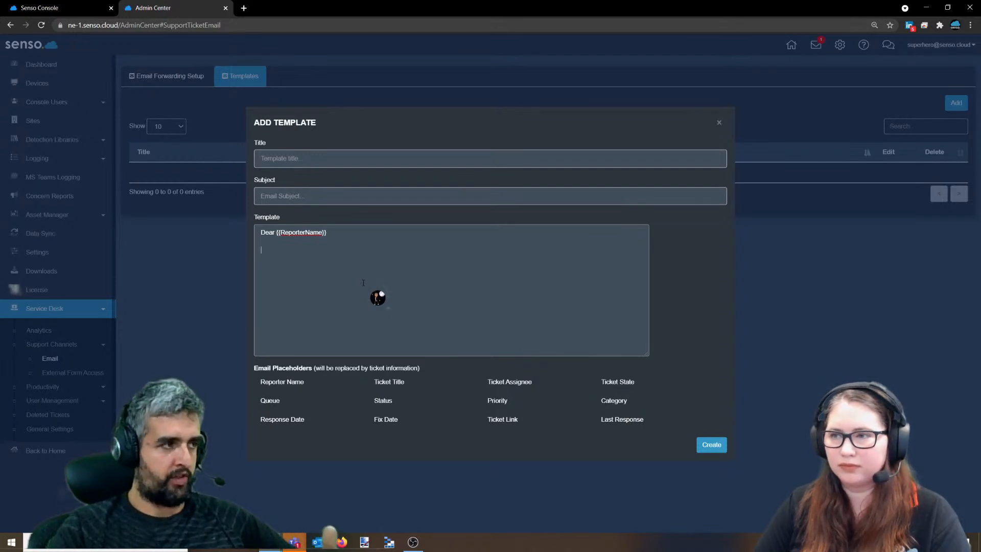
pyautogui.click(719, 125)
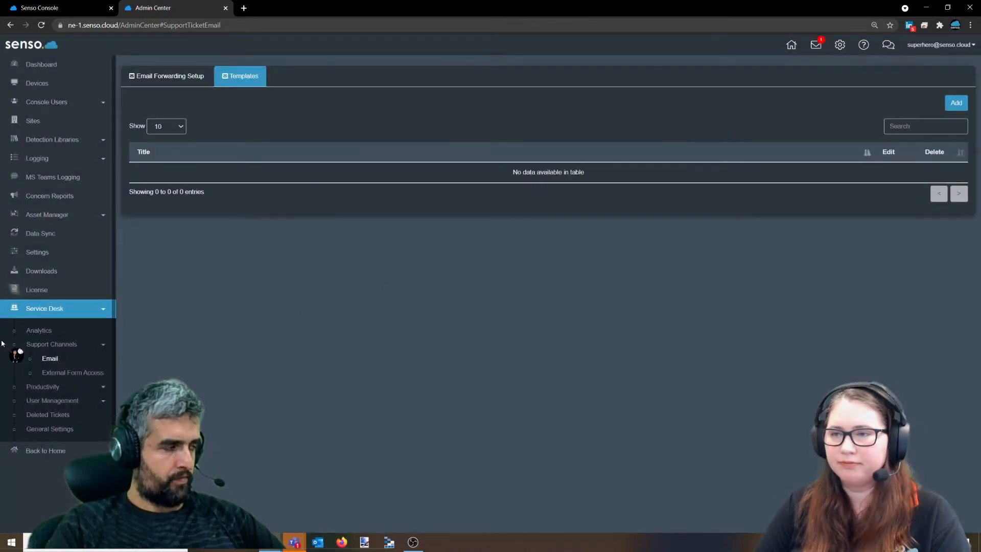
# - Look at the External Form Access page and the Service Desk General Settings, including the choices for Priority Settings
pyautogui.click(87, 378)
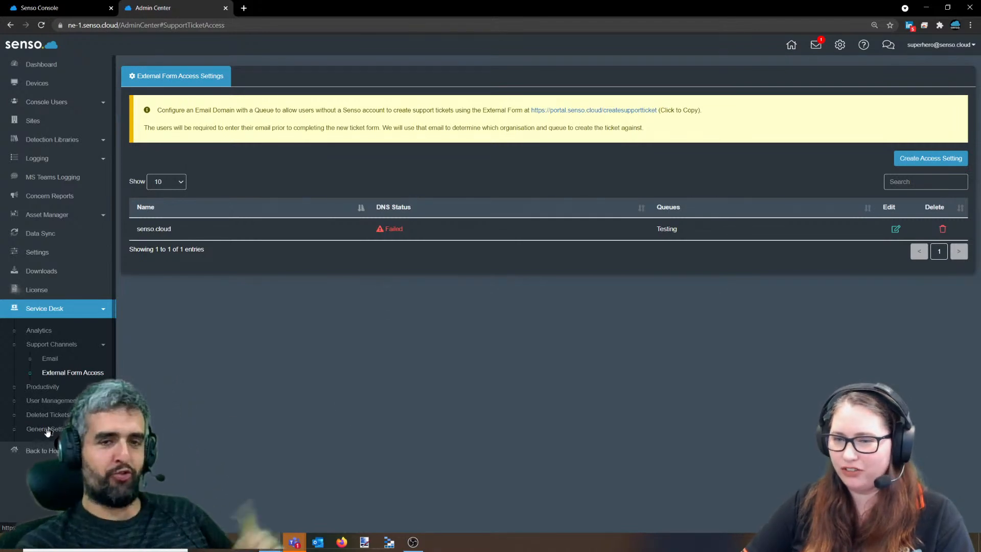
pyautogui.click(47, 430)
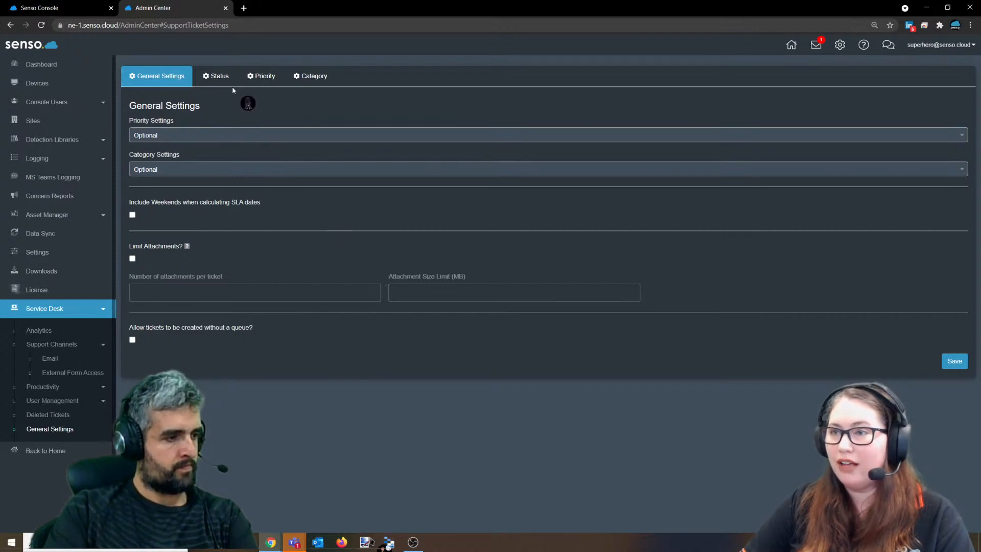
pyautogui.click(216, 137)
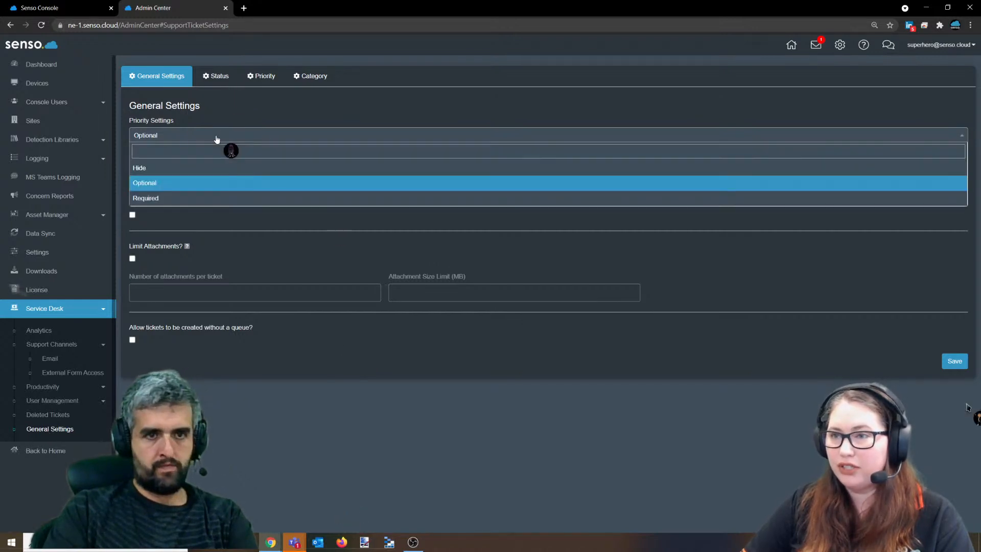
pyautogui.click(216, 139)
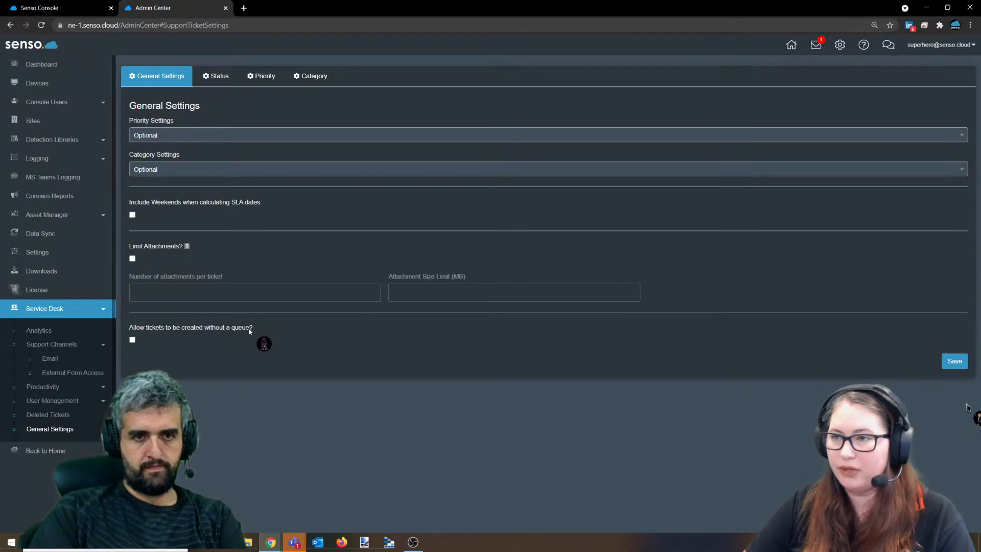
# - Examine the ticket status list and the fields of a new status, including its text colour, without adding one
pyautogui.click(228, 77)
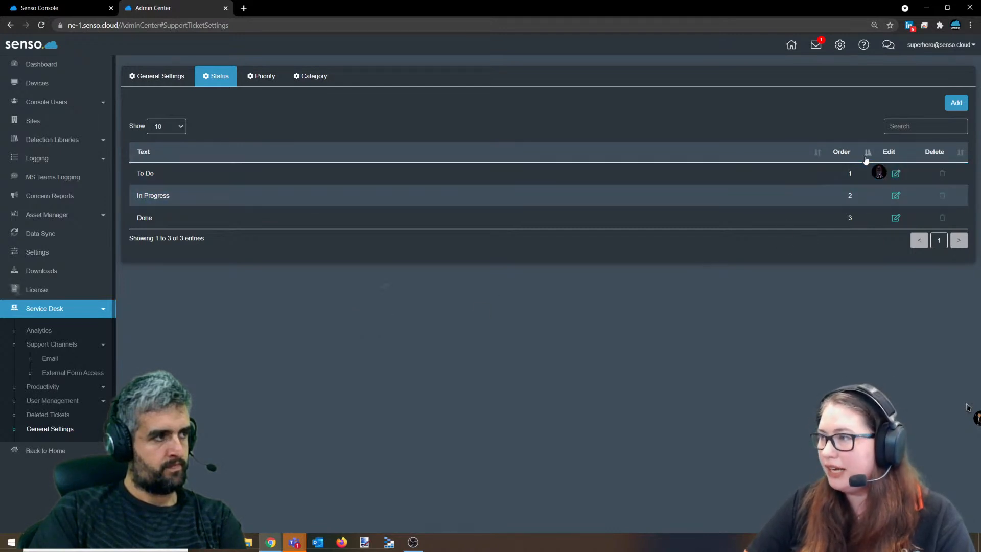
pyautogui.click(956, 103)
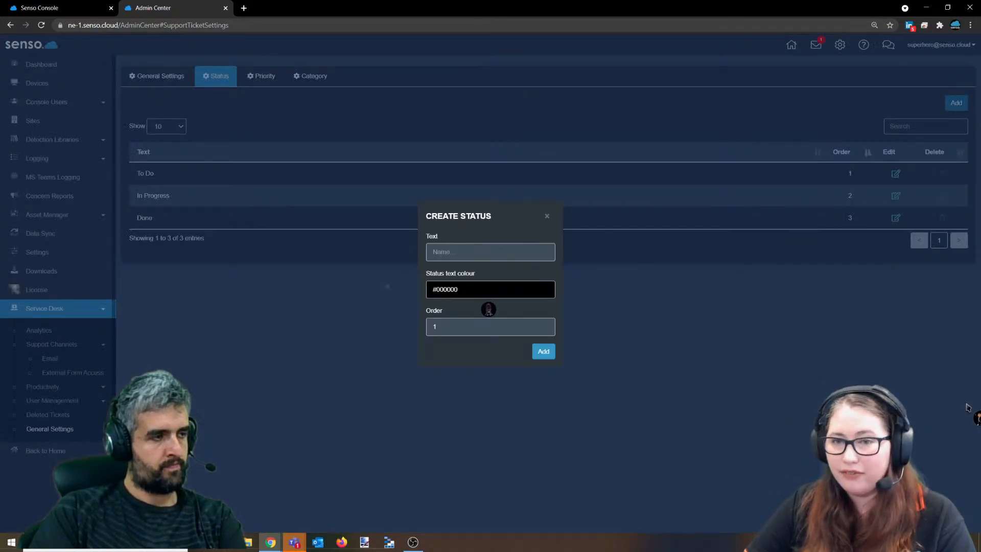
pyautogui.click(488, 290)
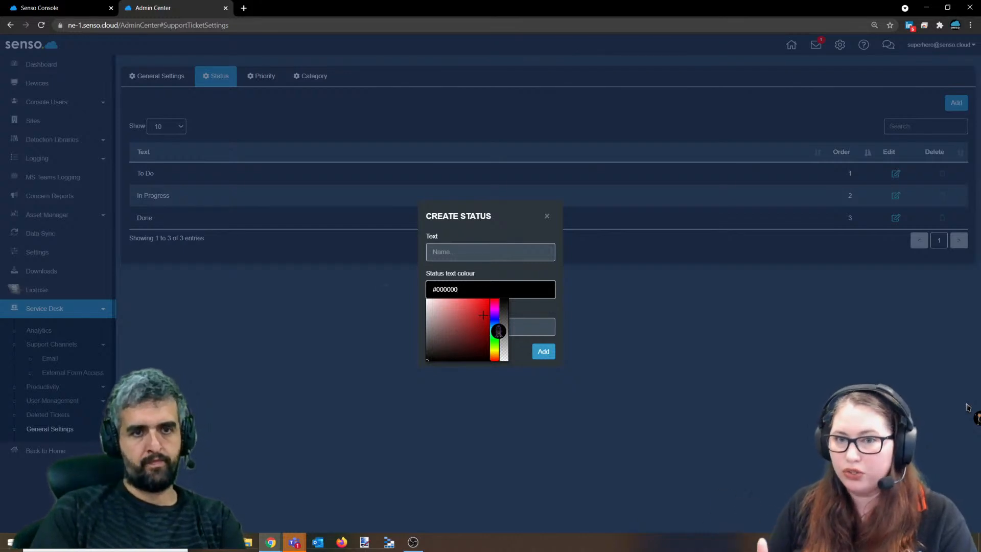
pyautogui.click(546, 217)
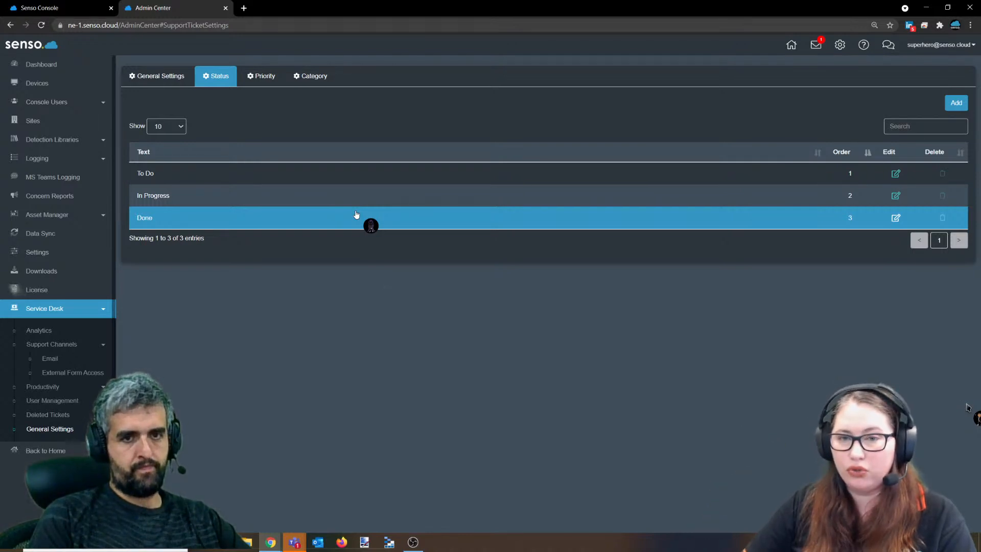
# - Examine the ticket priority list and the fields of a new priority, including its flag colour, and open the ticket category list
pyautogui.click(269, 76)
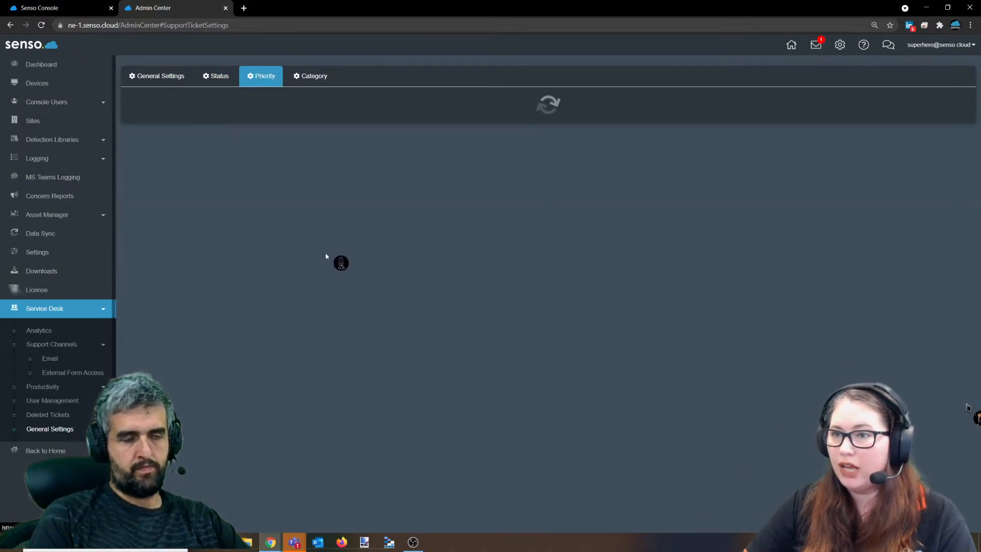
pyautogui.click(217, 76)
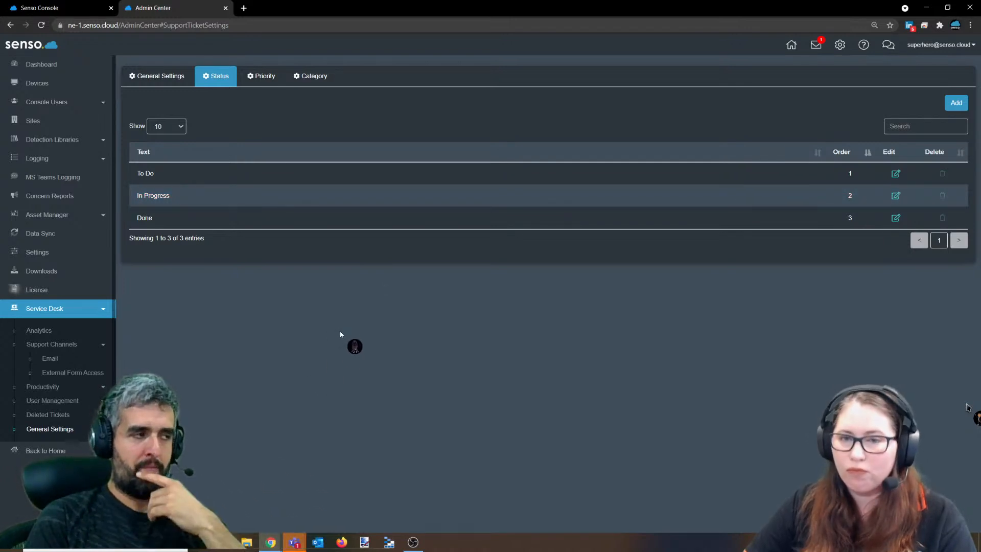
pyautogui.click(260, 75)
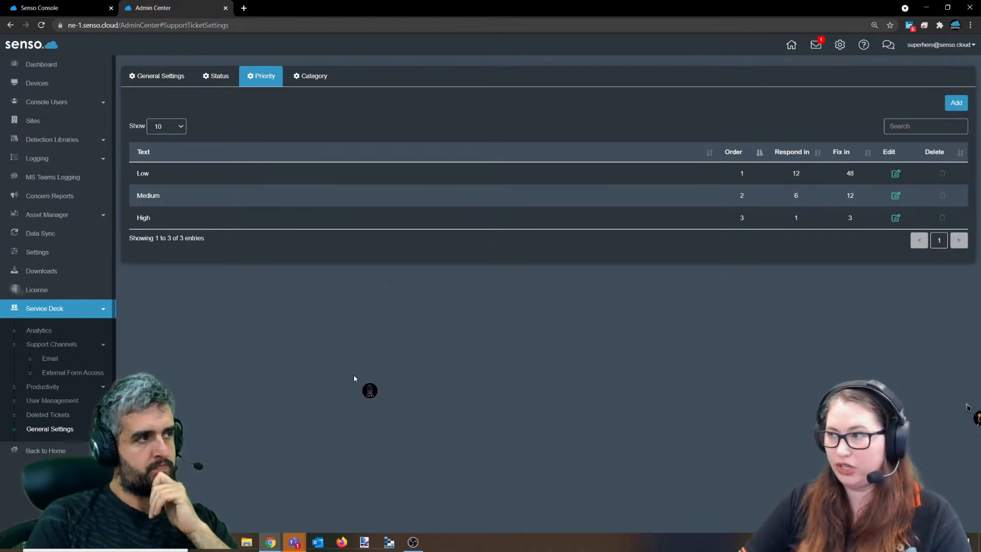
pyautogui.click(953, 105)
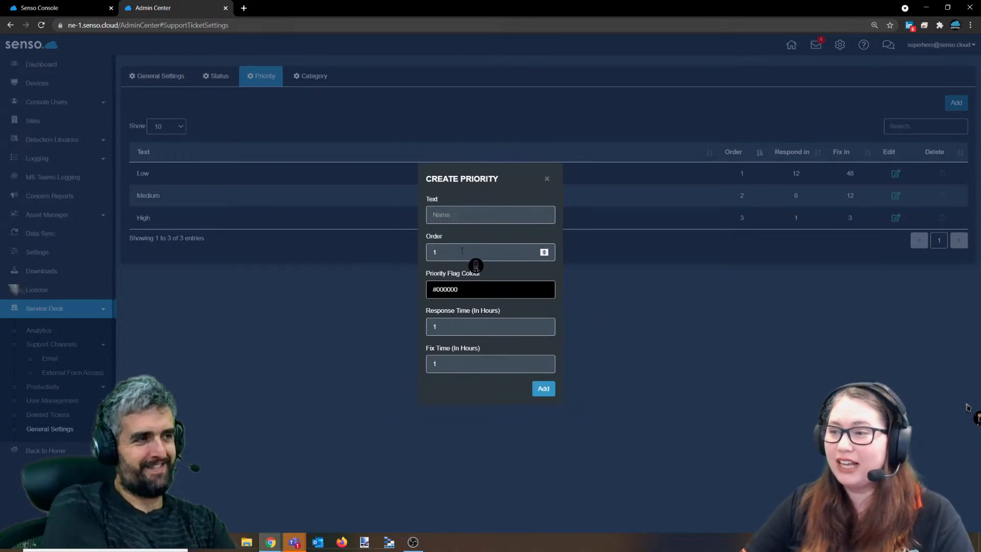
pyautogui.click(500, 296)
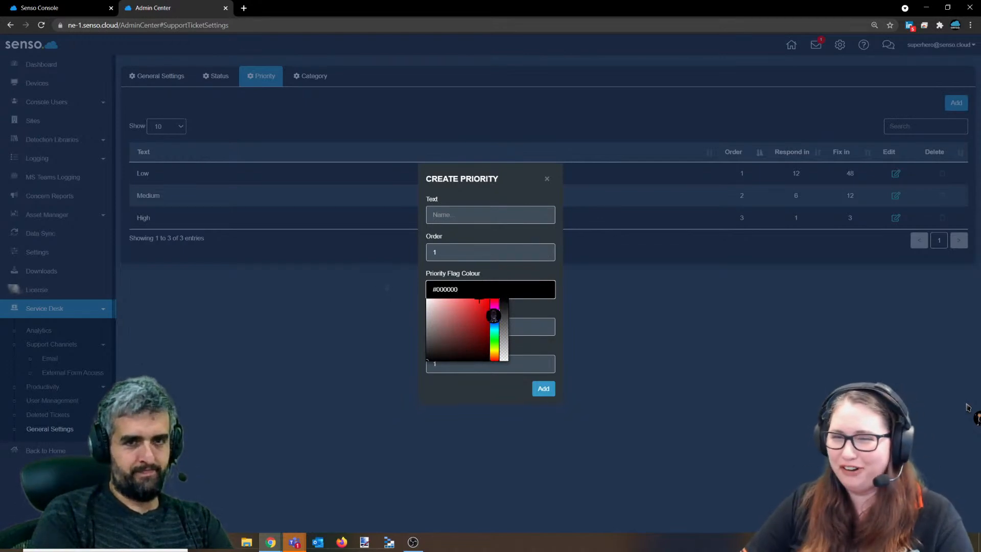
pyautogui.click(537, 313)
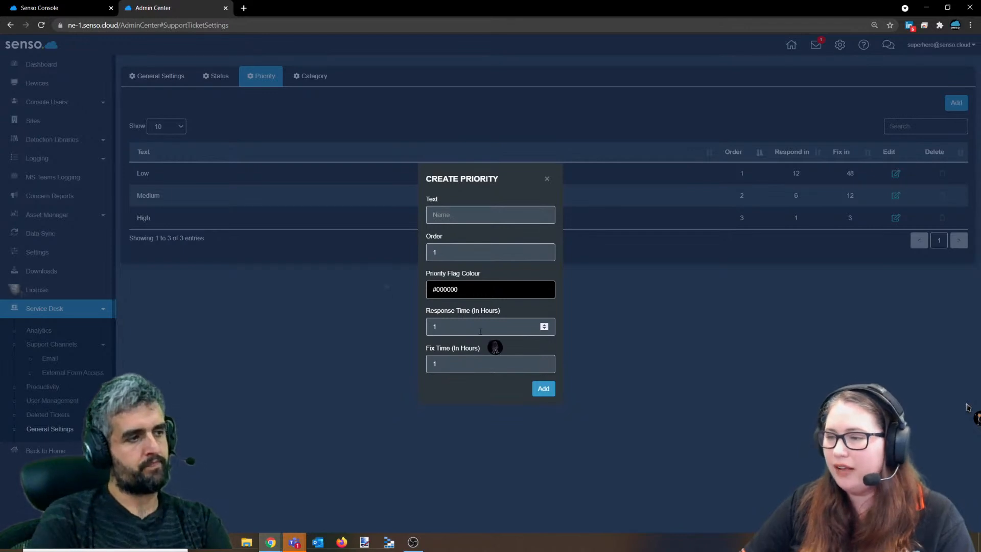
pyautogui.click(547, 179)
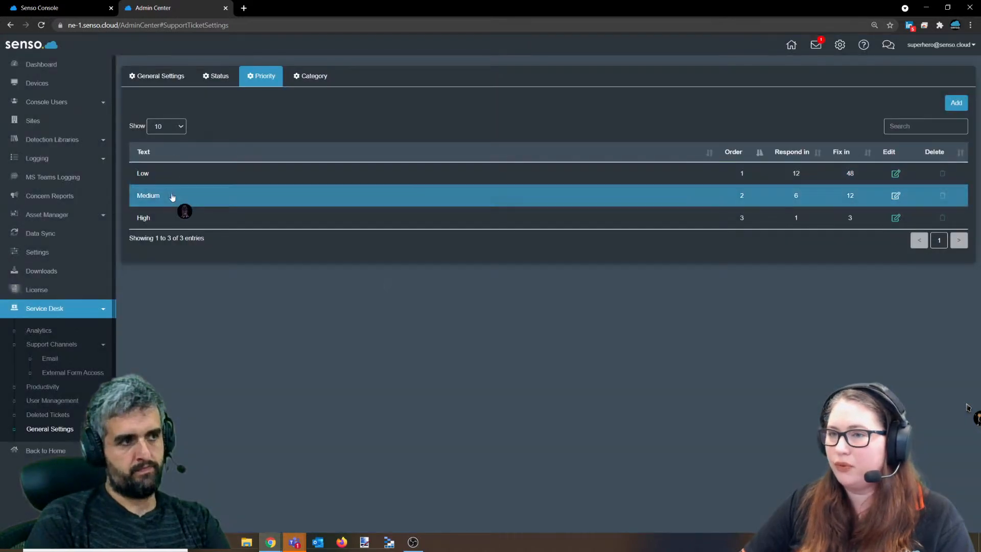
pyautogui.click(216, 81)
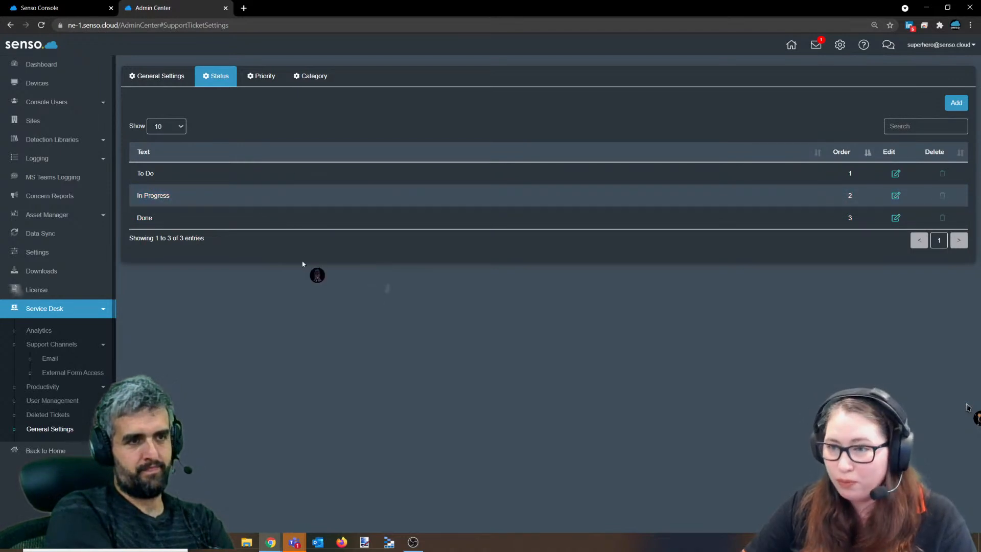
pyautogui.click(312, 78)
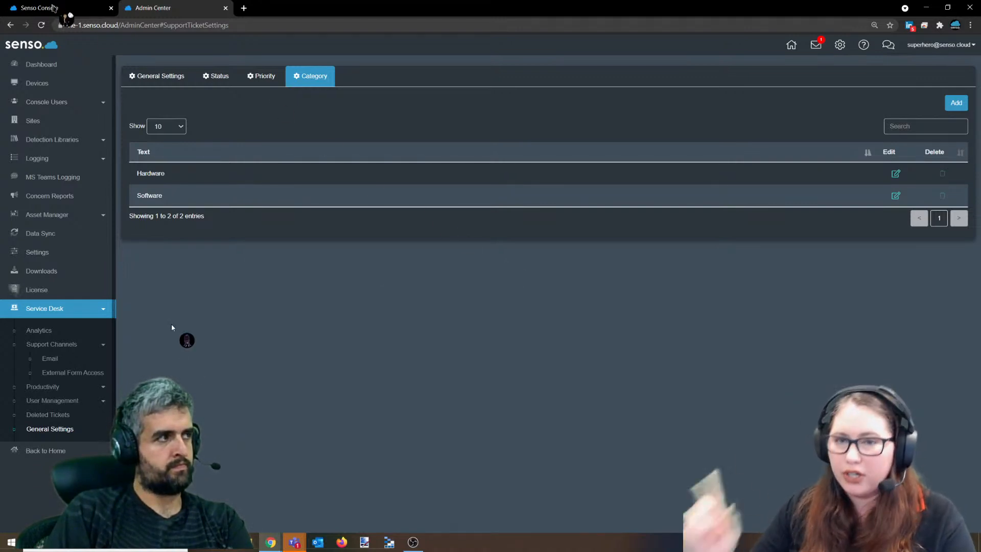
# - Switch to the Senso Console and open the Service Desk tickets in Panel View
pyautogui.click(56, 8)
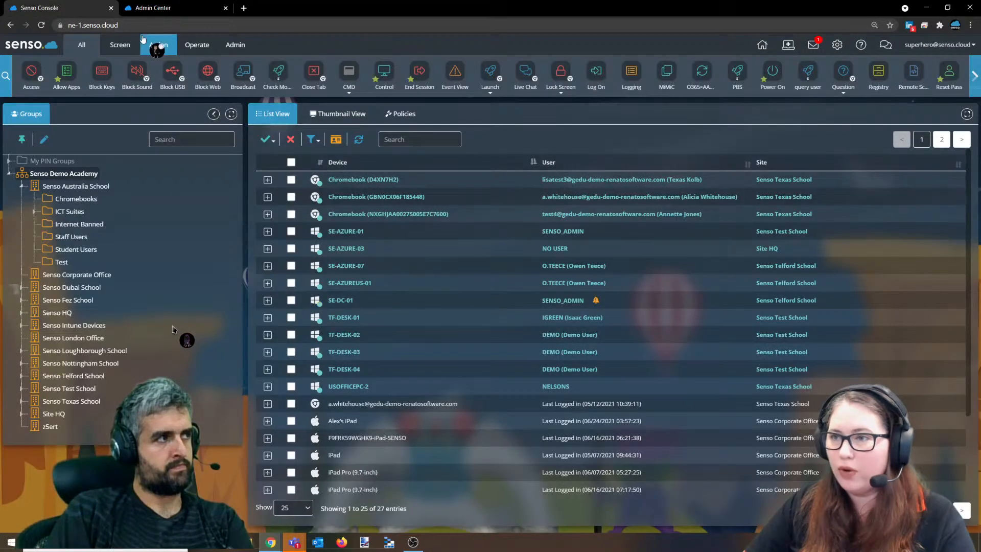
pyautogui.click(785, 51)
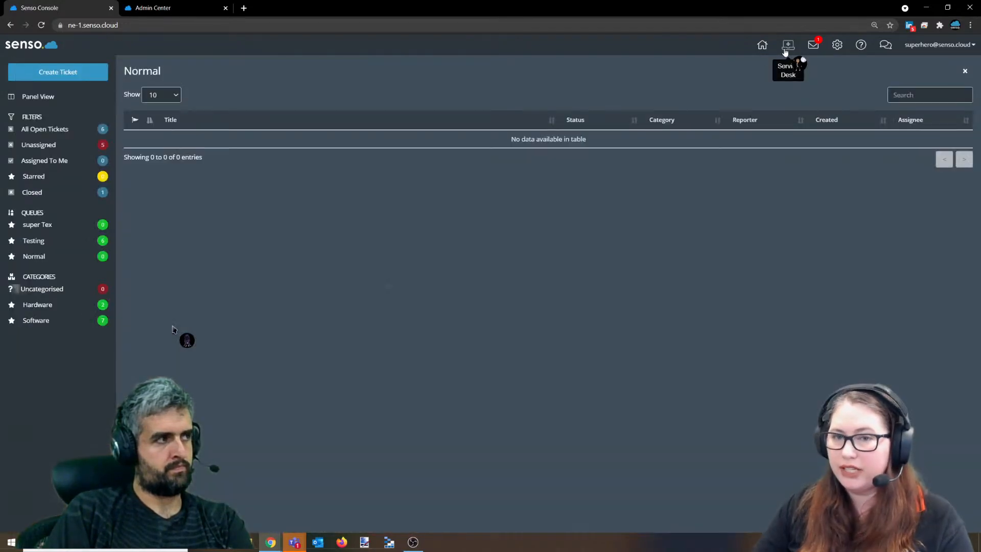
pyautogui.click(54, 100)
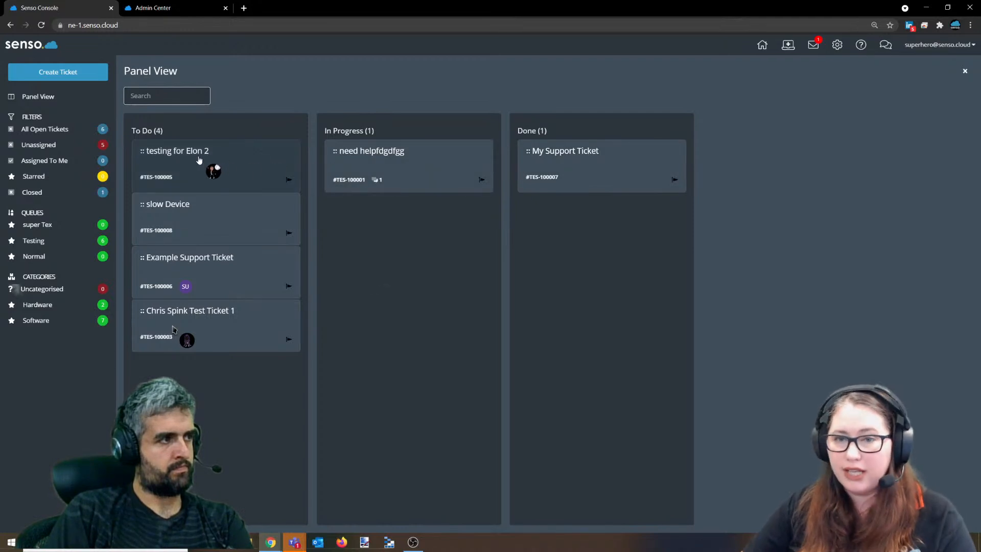
# - Move testing for Elon 2 and need helpfdgdfgg to Done, My Support Ticket to To Do, and Example Support Ticket one place down
pyautogui.moveTo(199, 160); pyautogui.dragTo(397, 237)
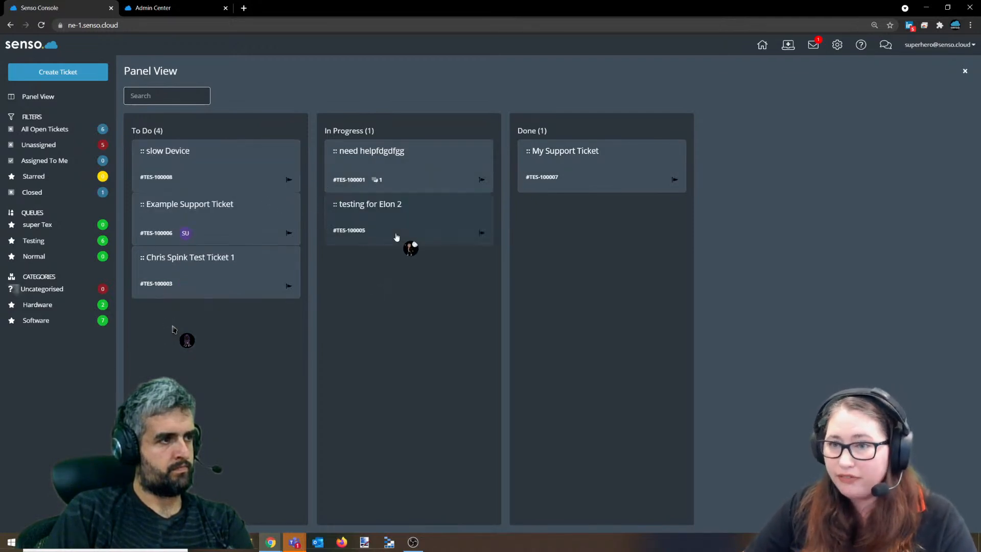
pyautogui.moveTo(560, 190); pyautogui.dragTo(400, 313)
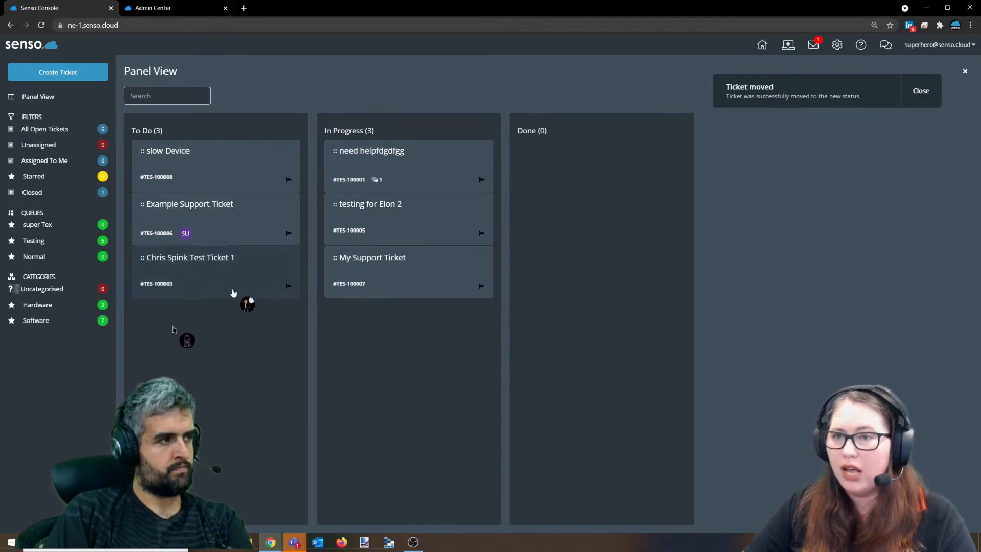
pyautogui.moveTo(203, 219); pyautogui.dragTo(244, 287)
pyautogui.moveTo(415, 278); pyautogui.dragTo(236, 349)
pyautogui.moveTo(369, 230); pyautogui.dragTo(588, 171)
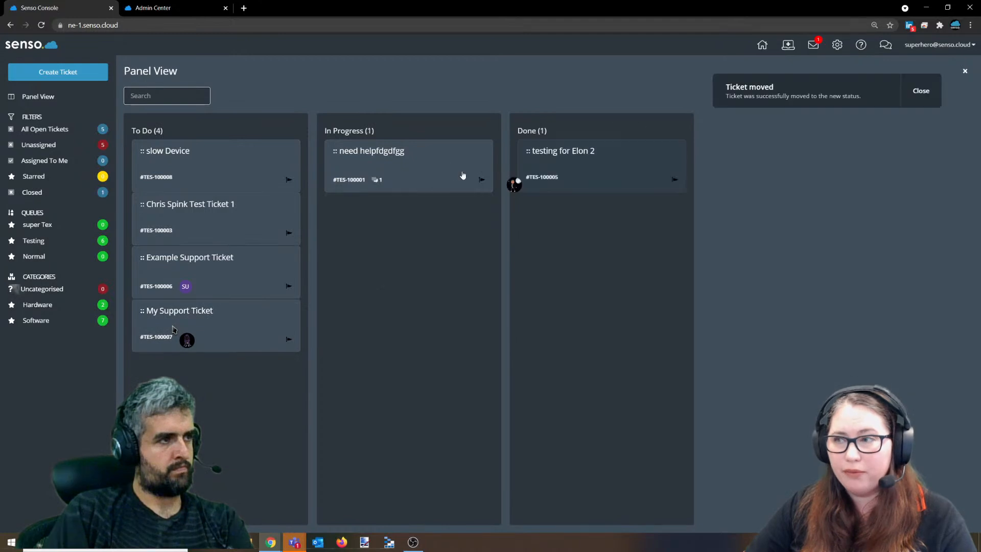
pyautogui.moveTo(412, 170); pyautogui.dragTo(580, 277)
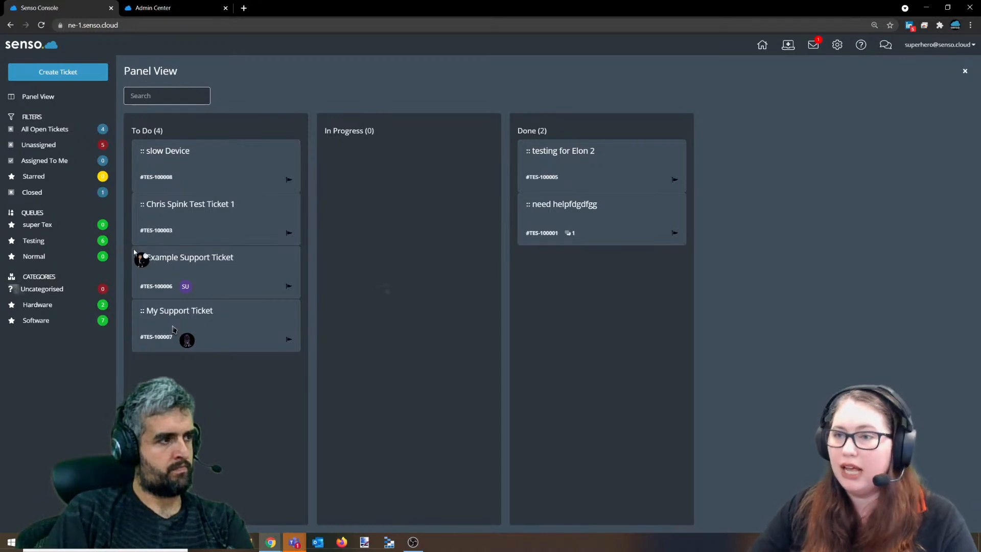
# - Open the slow Device ticket from the list of all open tickets
pyautogui.click(46, 132)
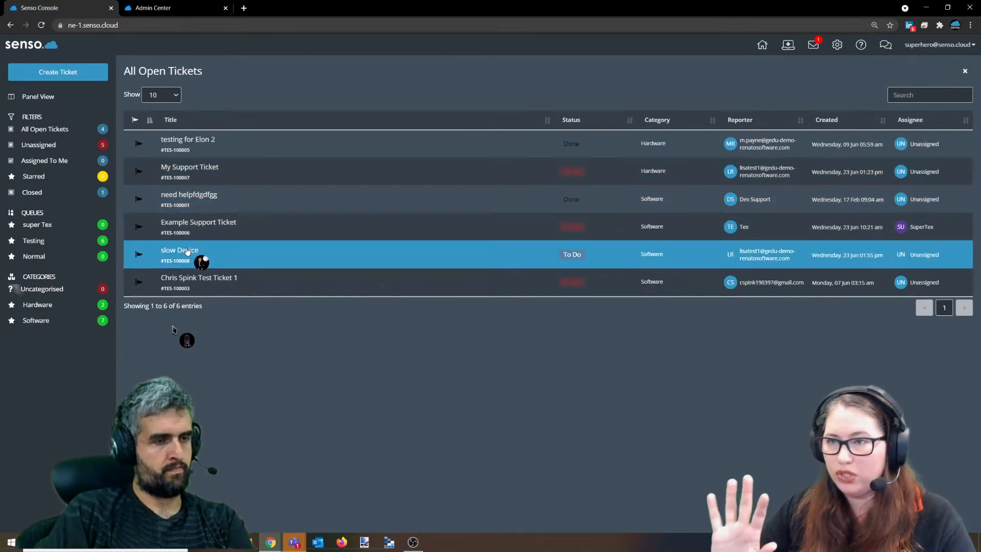
pyautogui.click(195, 251)
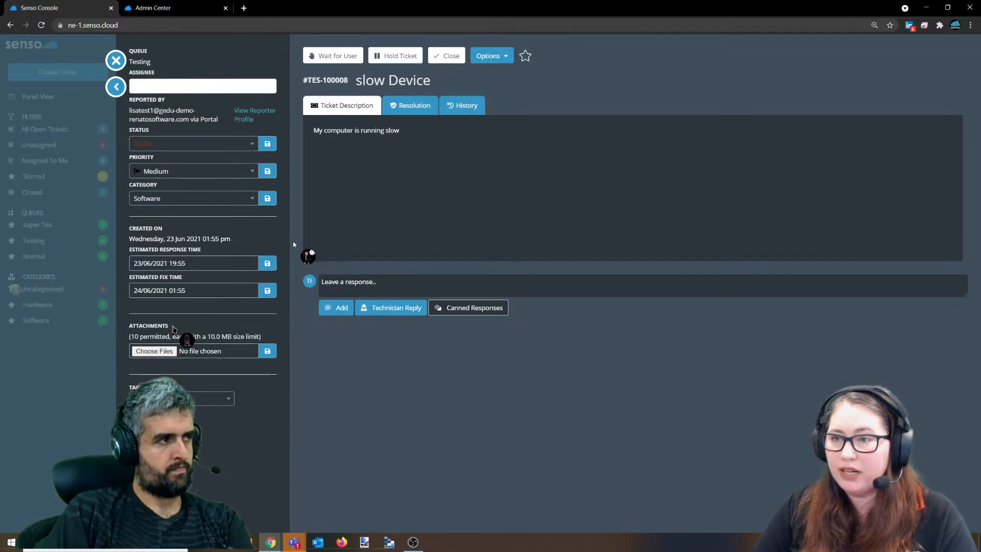
# - Try priority Low, category Hardware and status In Progress on the ticket without saving, and view the estimated response time's date options
pyautogui.click(234, 177)
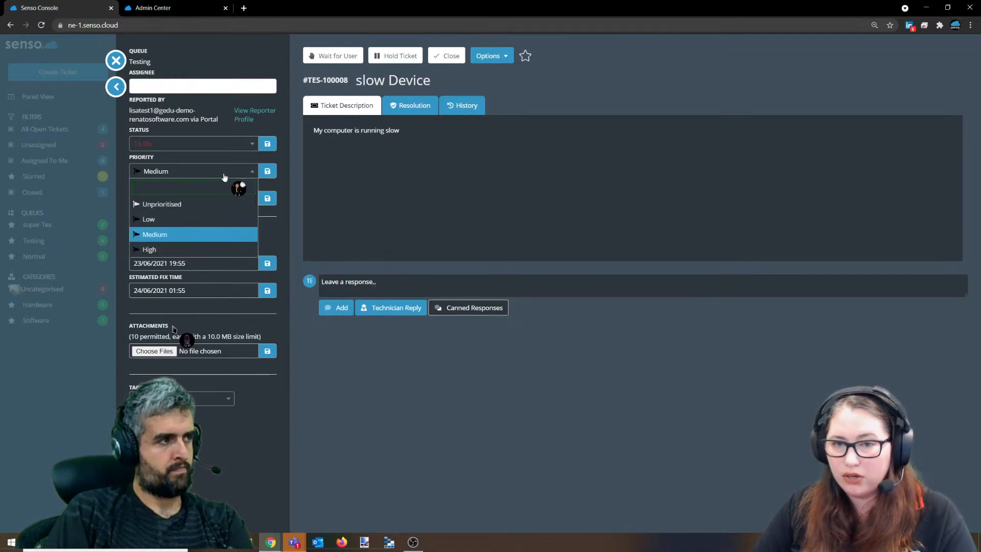
pyautogui.click(158, 220)
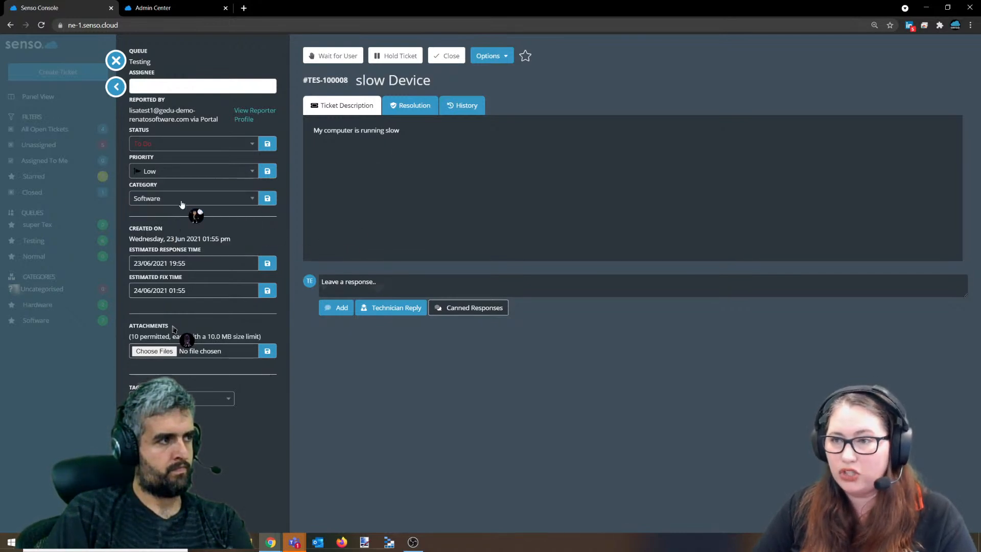
pyautogui.click(204, 199)
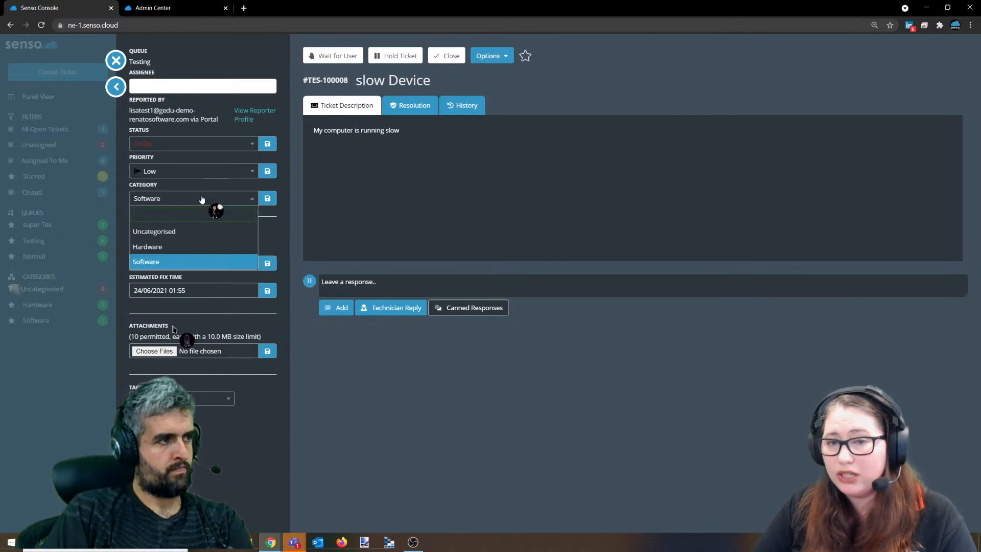
pyautogui.click(163, 260)
pyautogui.click(174, 146)
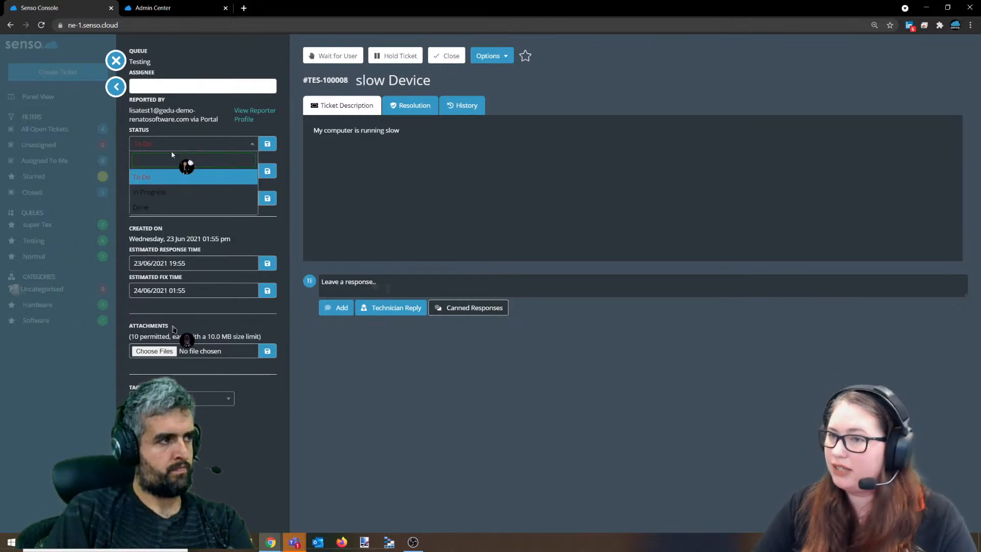
pyautogui.click(160, 193)
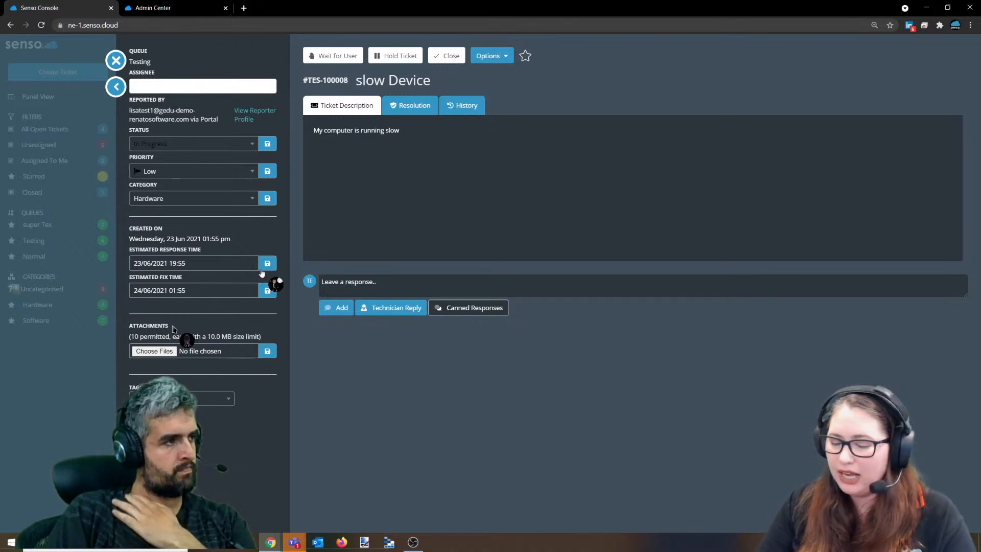
pyautogui.click(234, 264)
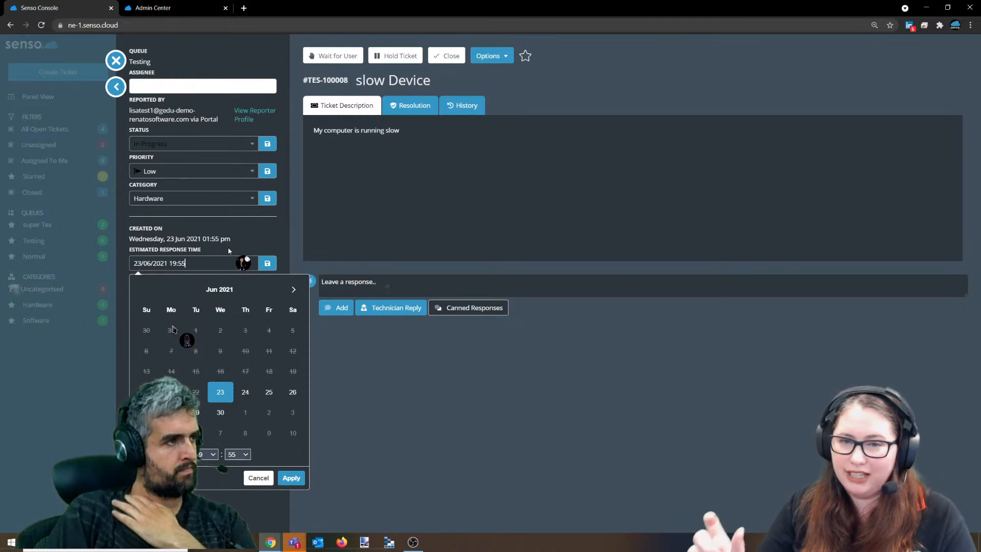
pyautogui.click(230, 249)
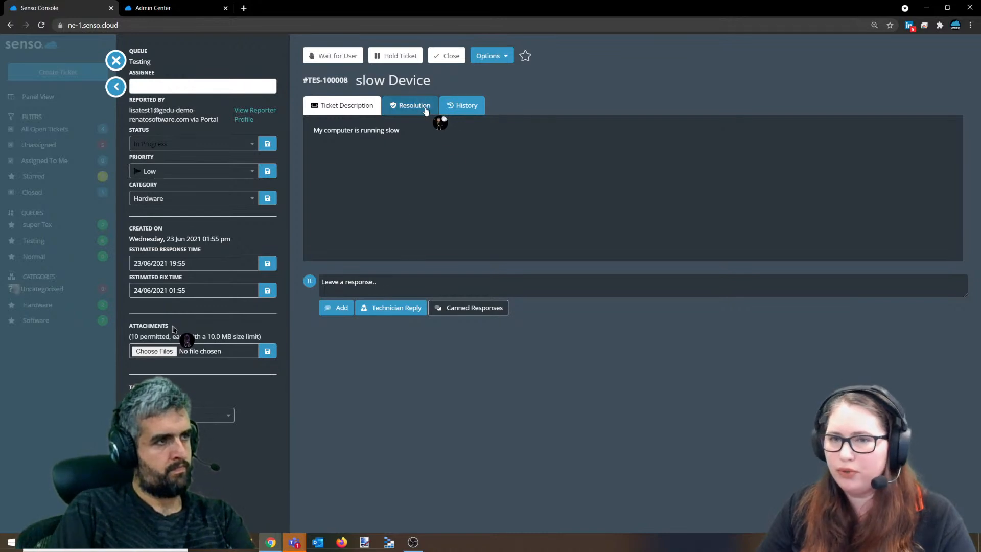
# - Open the device setup for the slow Device ticket and choose USOFFICEPC-2 as its device
pyautogui.click(500, 56)
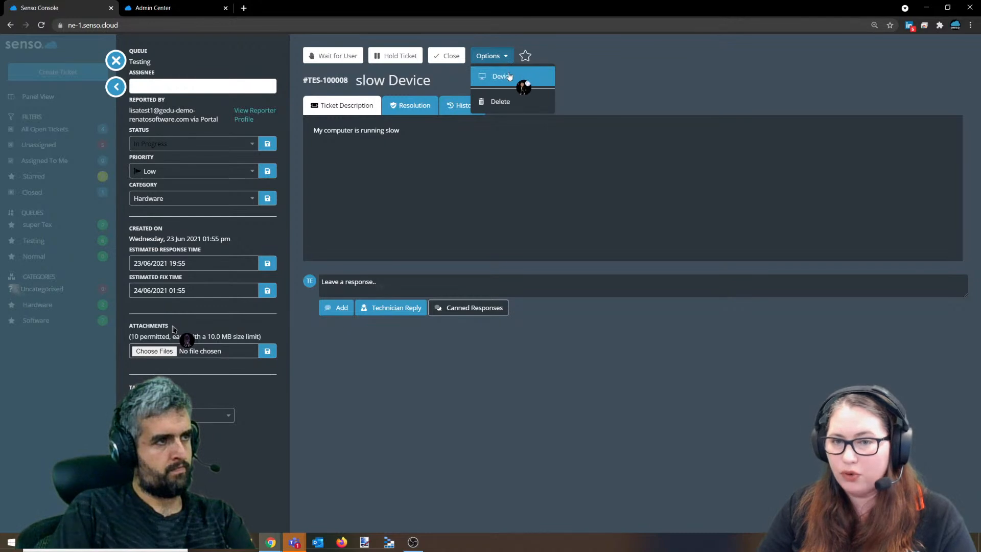
pyautogui.click(509, 77)
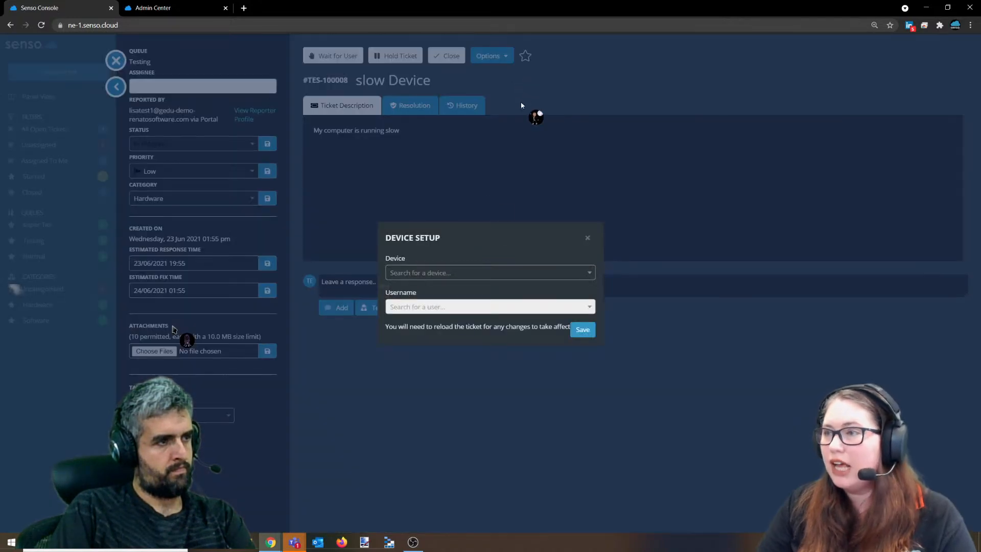
pyautogui.click(439, 272)
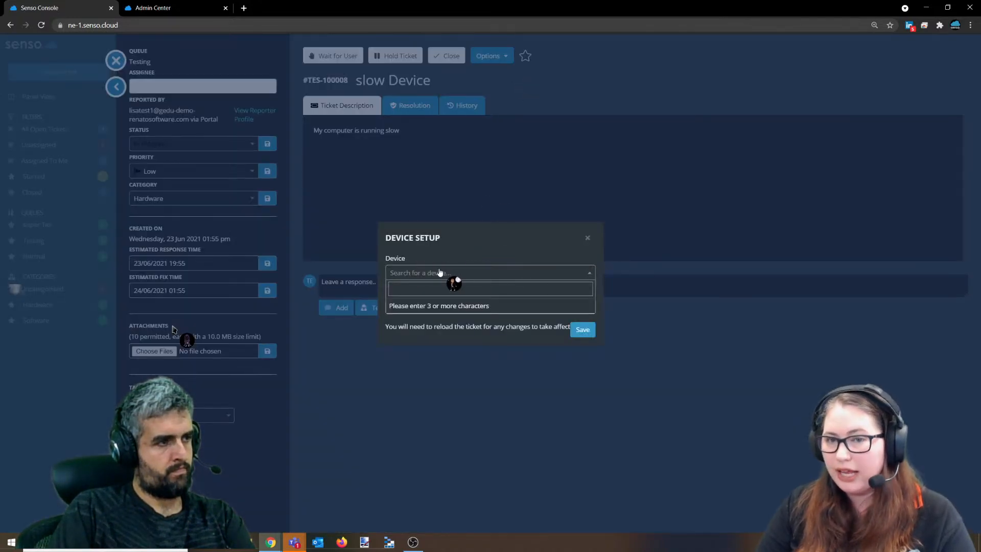
pyautogui.click(431, 285)
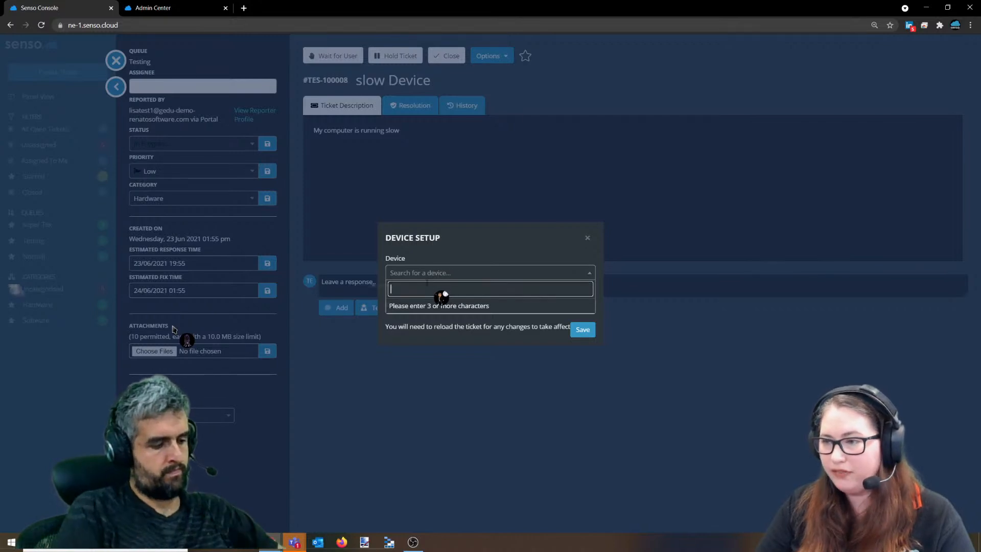
pyautogui.write('USOFFI')
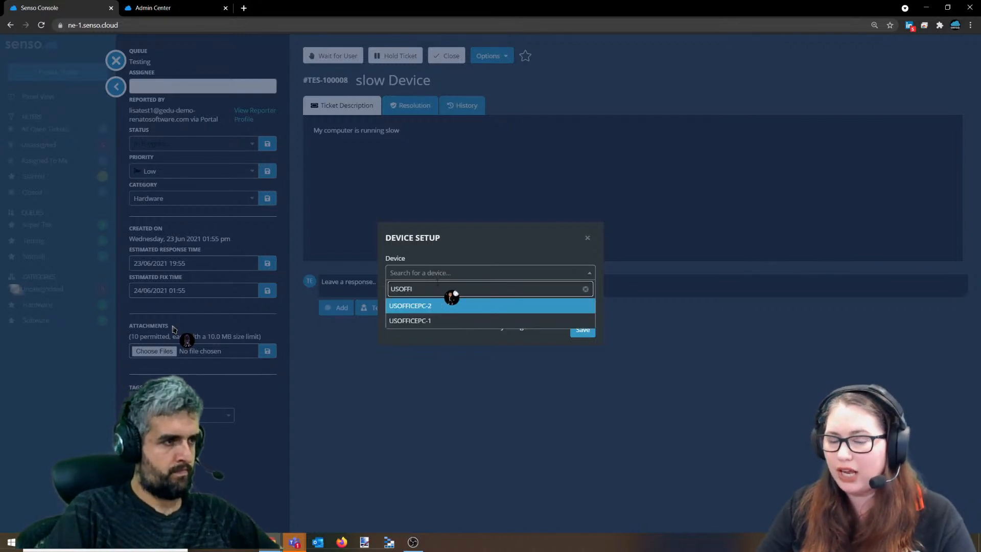
pyautogui.click(432, 305)
# - Find and choose the device user's username, save the device setup, and dismiss the notification
pyautogui.click(479, 307)
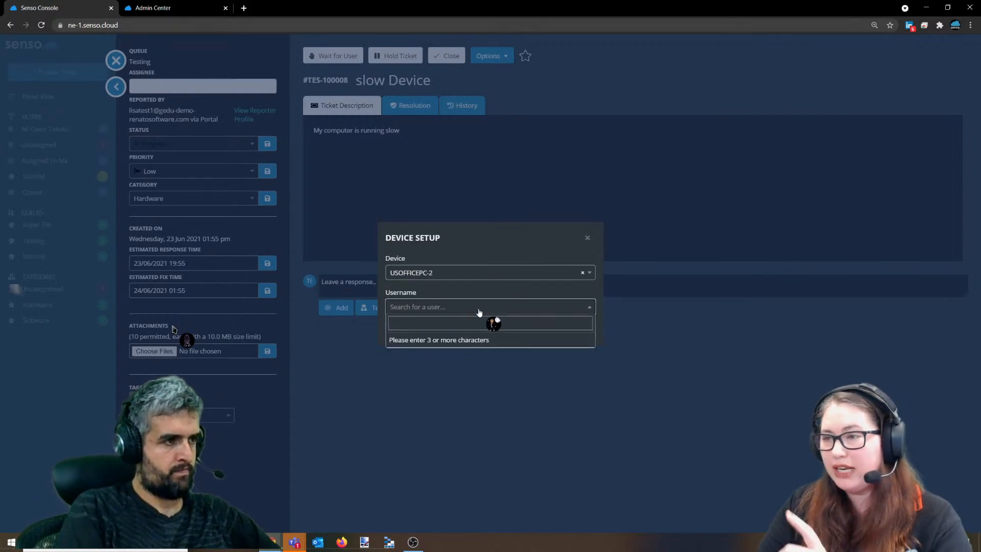
pyautogui.click(442, 324)
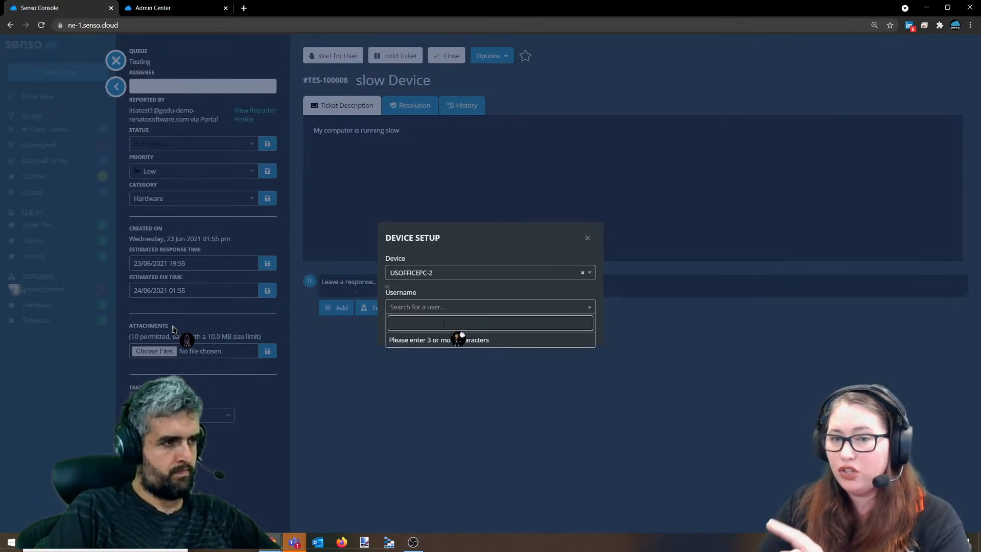
pyautogui.write('nelson')
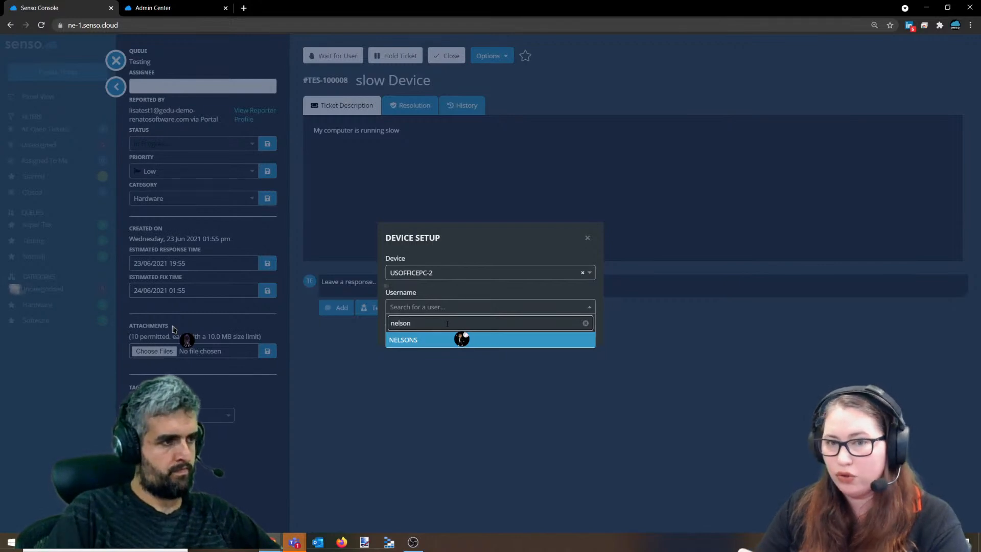
pyautogui.click(427, 337)
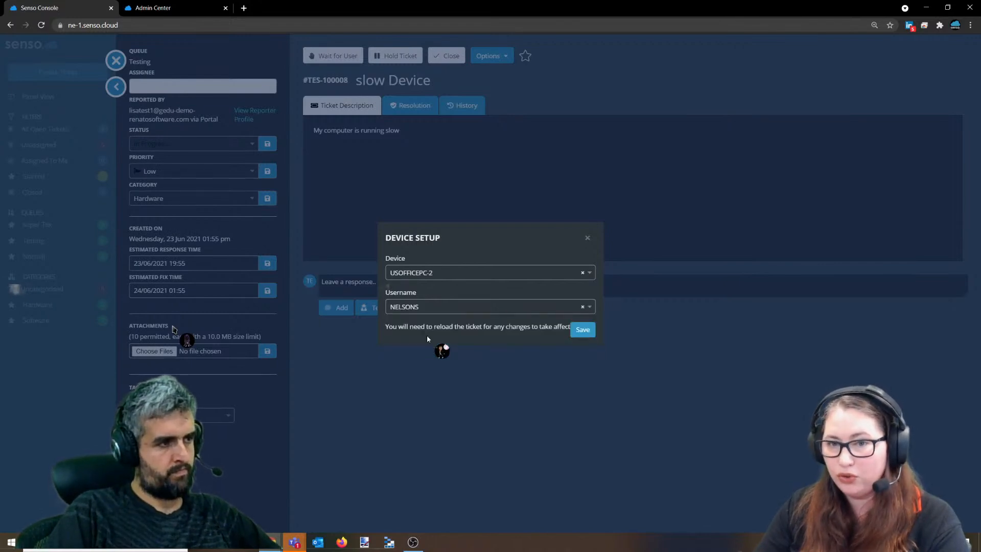
pyautogui.click(586, 331)
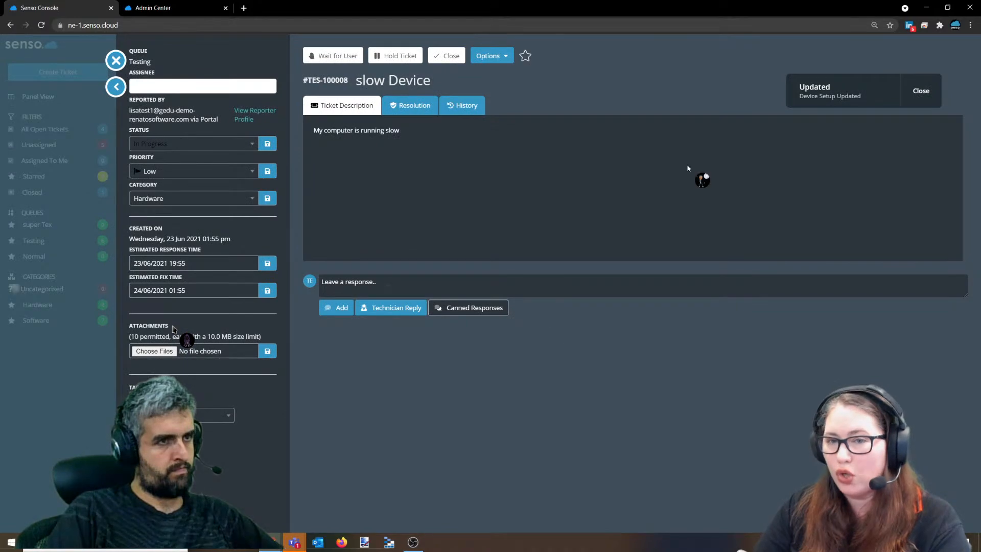
pyautogui.click(924, 91)
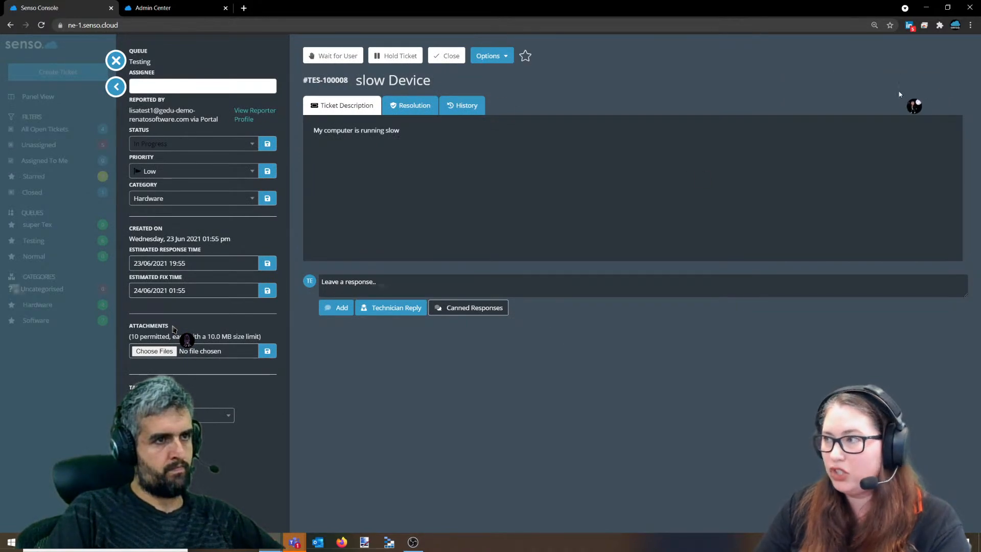
# - Close the slow Device ticket, discarding its unsaved changes, and reopen it to load the device setup
pyautogui.click(114, 61)
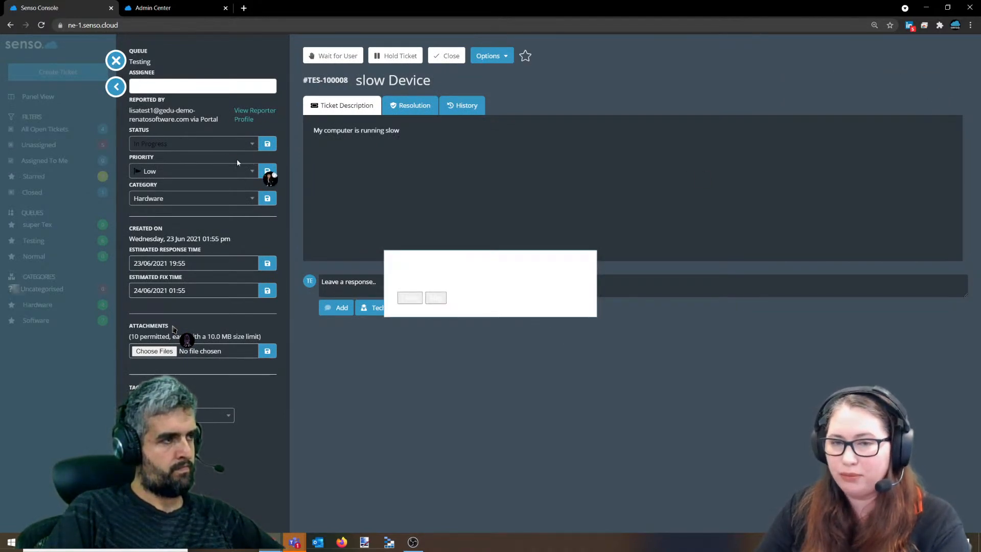
pyautogui.click(410, 298)
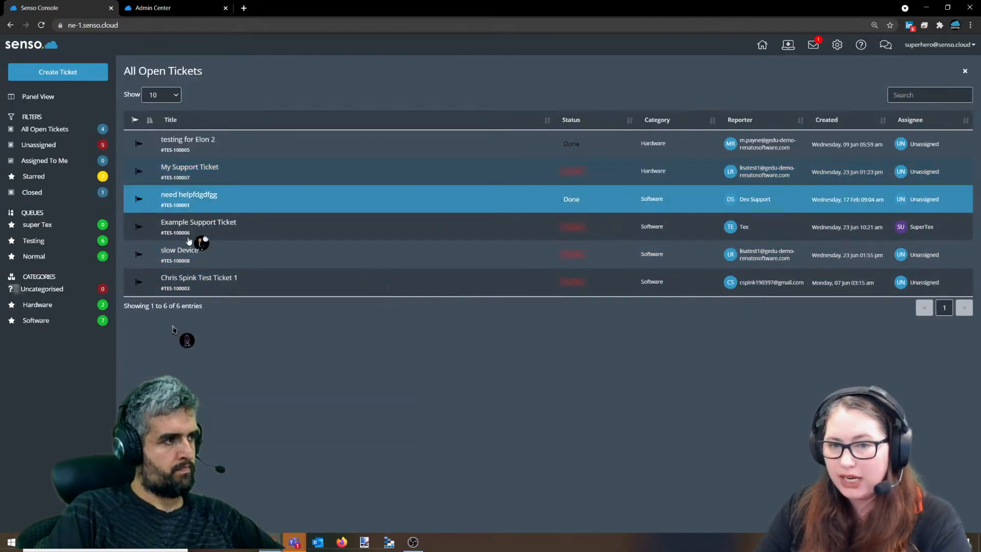
pyautogui.click(187, 255)
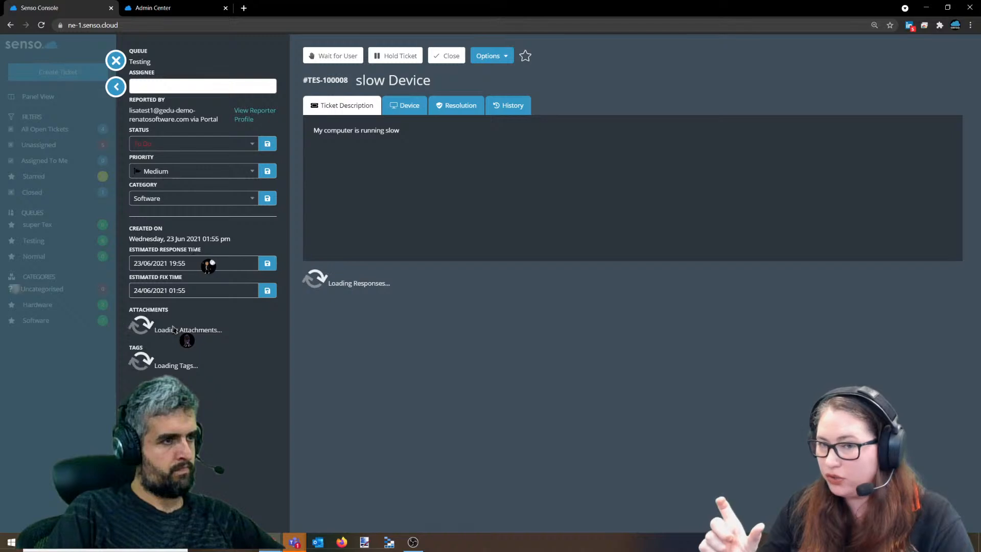
# - Show the ticket's linked device, start a remote control session on USOFFICEPC-2, and end it
pyautogui.click(407, 108)
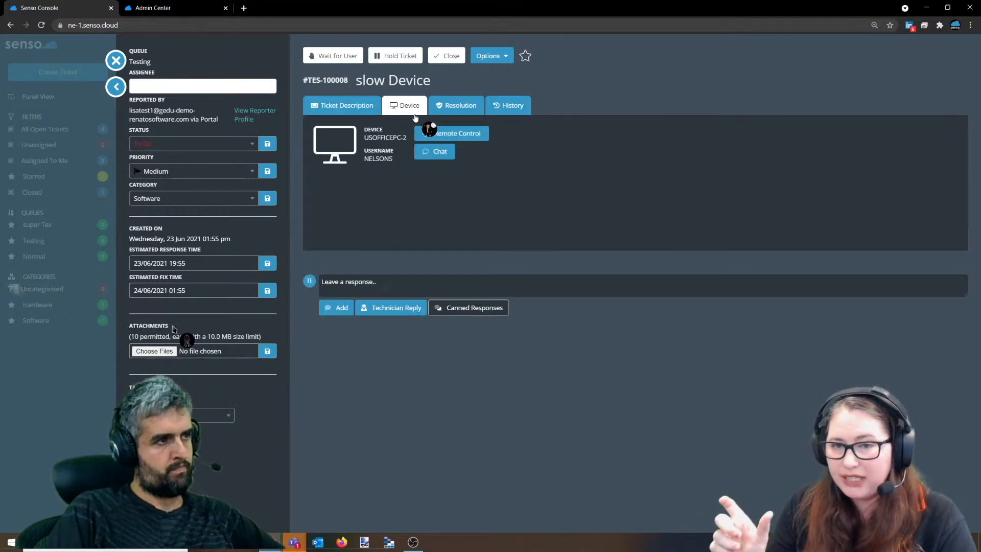
pyautogui.click(446, 137)
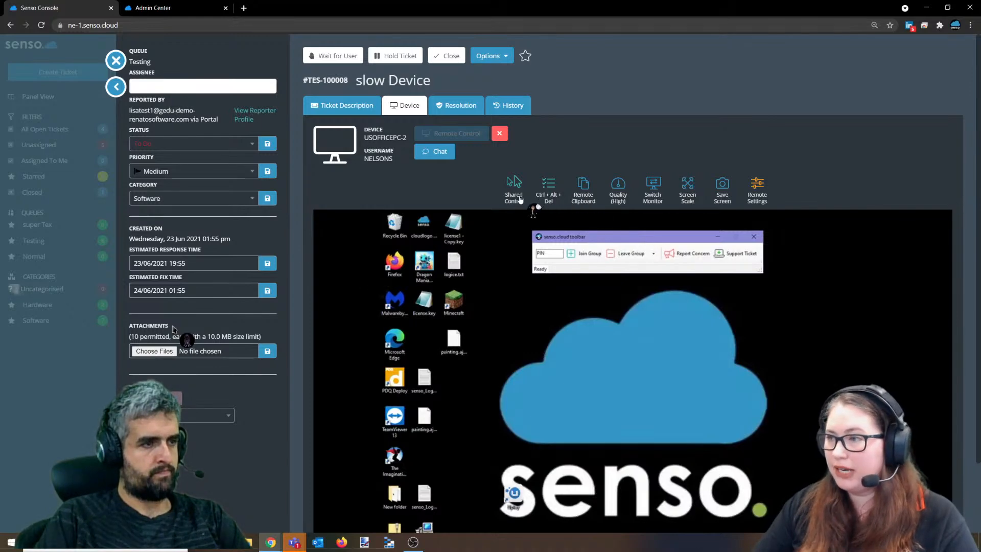
pyautogui.click(499, 134)
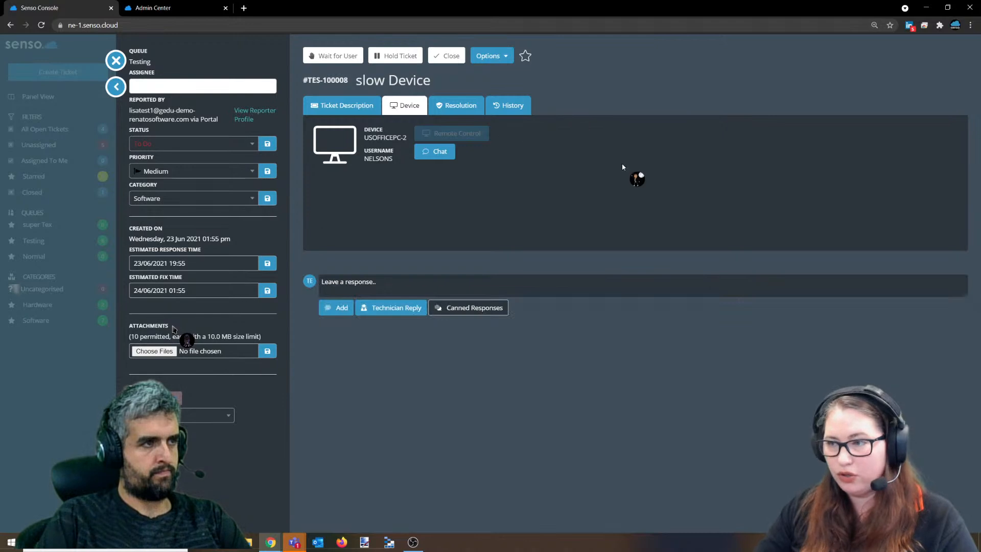
# - Start a live chat with the device's user and send a message greeting them by username
pyautogui.click(435, 153)
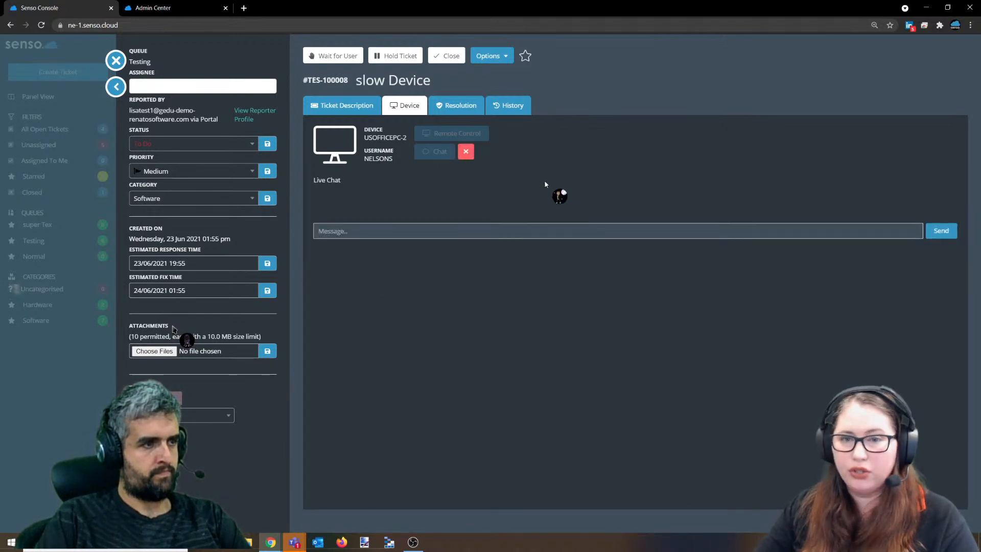
pyautogui.click(407, 230)
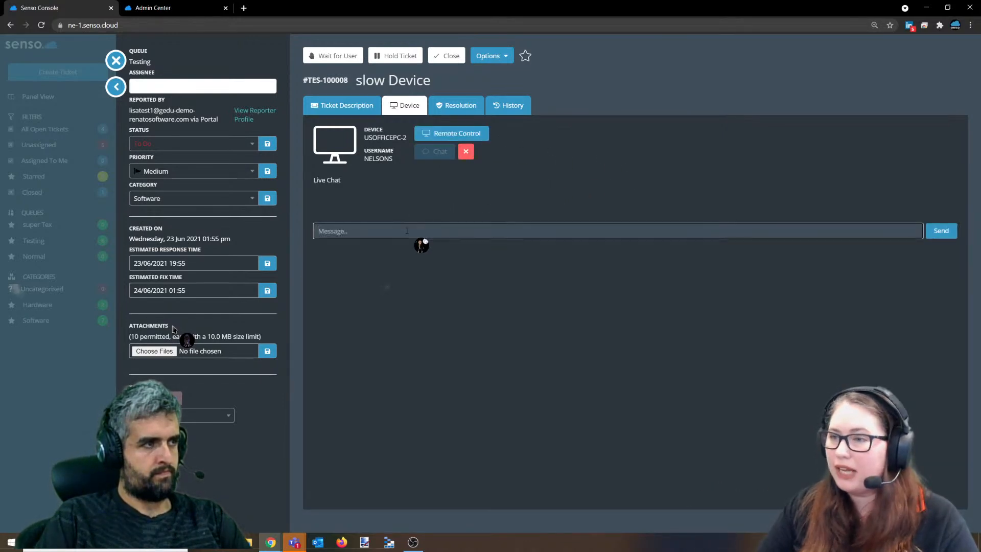
pyautogui.write('Hey Nels')
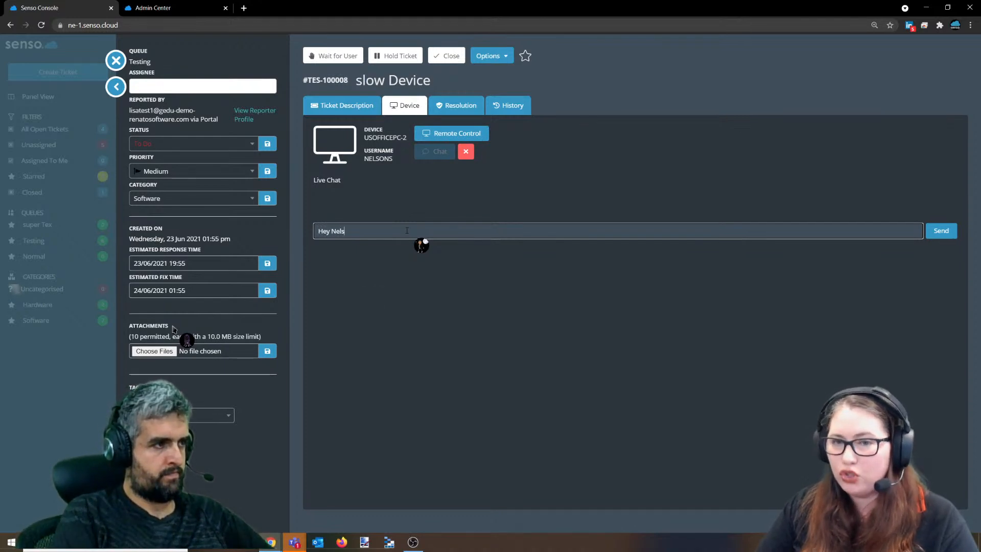
pyautogui.write('ons!')
pyautogui.press('Return')
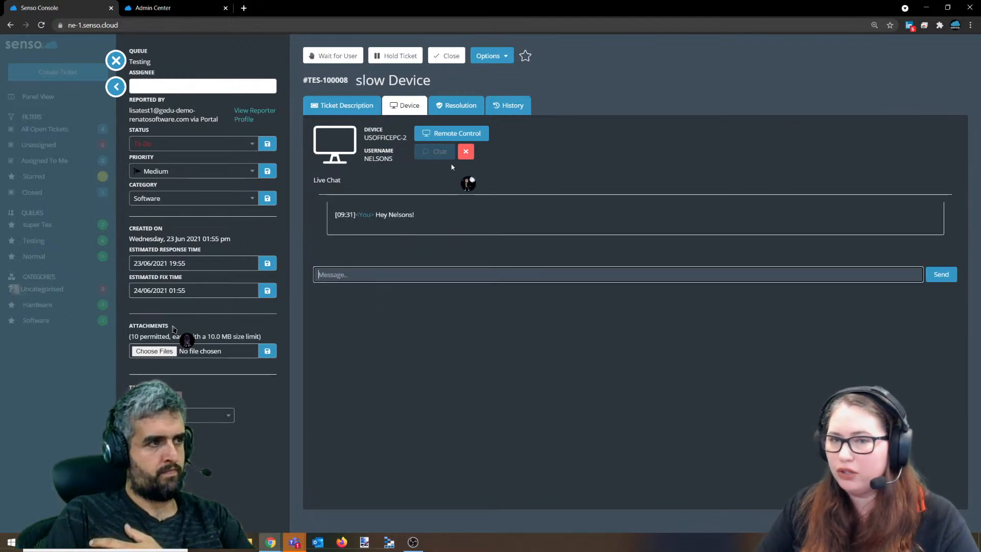
# - Start remote control of USOFFICEPC-2 alongside the chat, and close the live chat
pyautogui.click(456, 137)
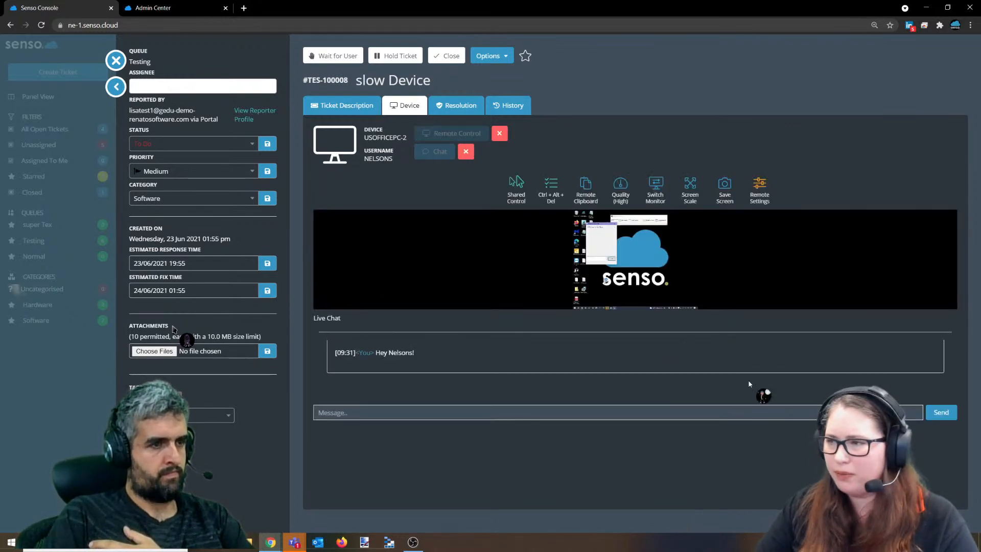
pyautogui.click(465, 151)
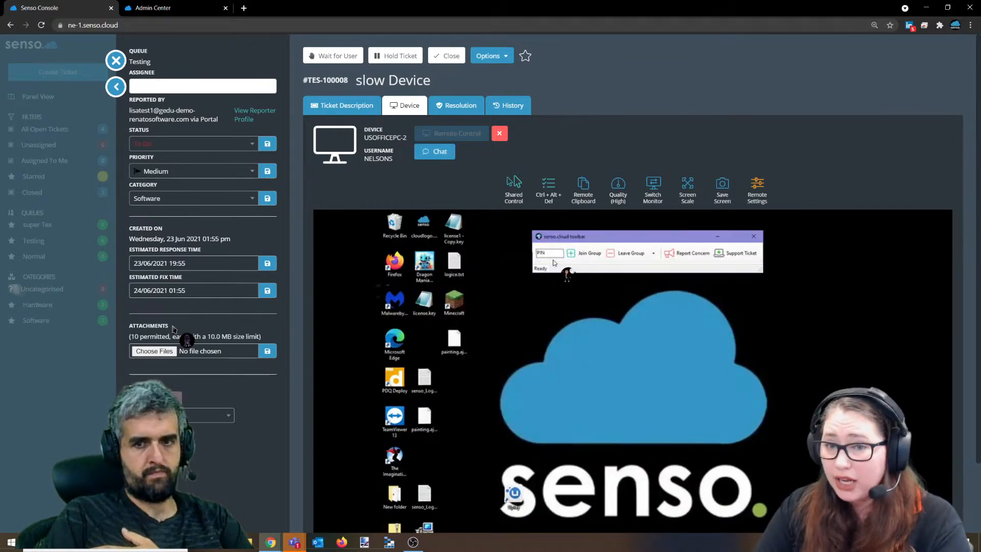
# - Add a resolution to the slow Device ticket using the canned response "test" and save it
pyautogui.click(456, 105)
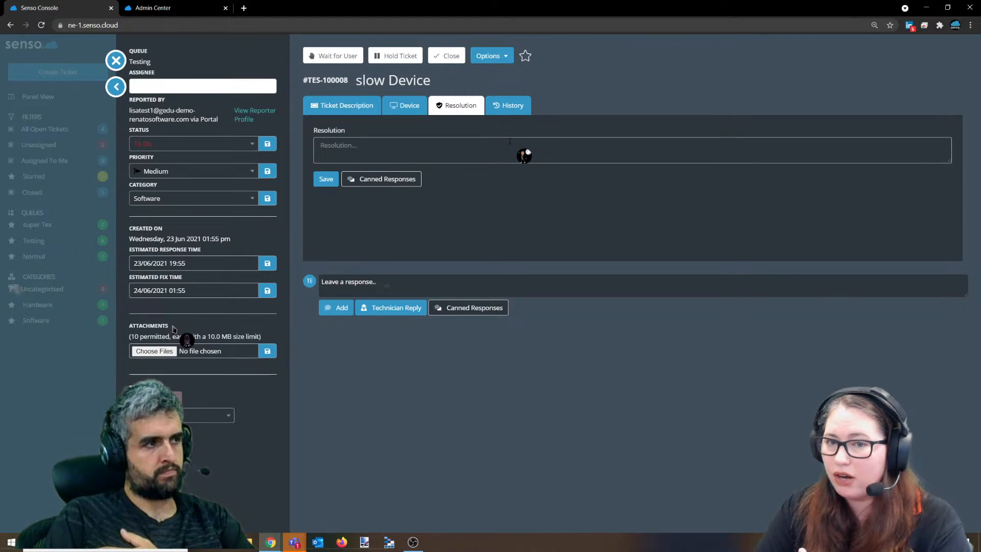
pyautogui.click(386, 155)
pyautogui.click(401, 179)
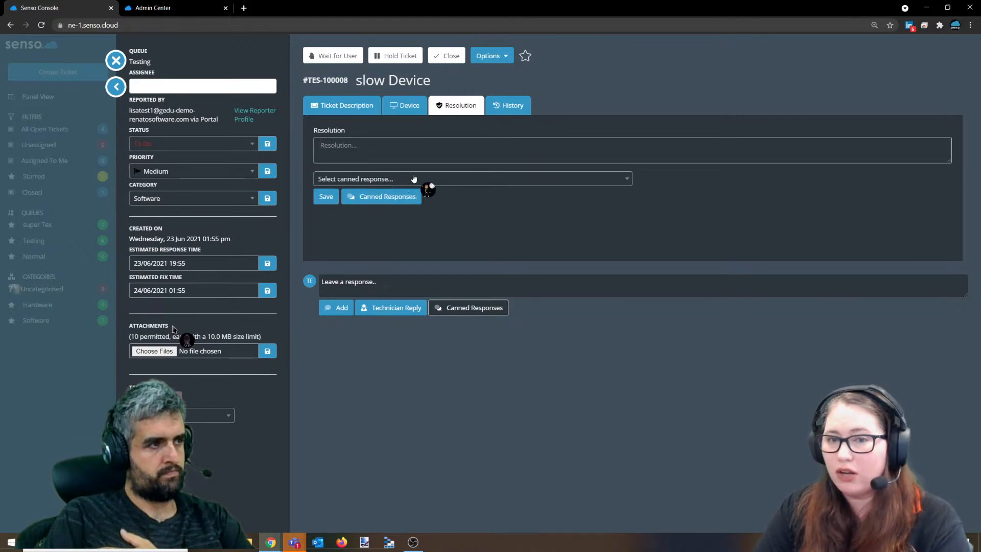
pyautogui.click(368, 181)
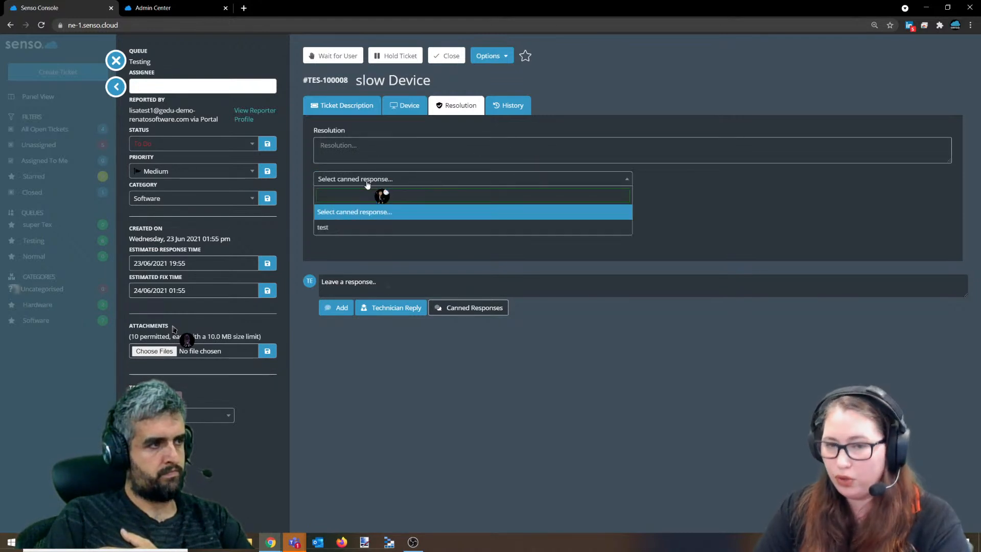
pyautogui.click(339, 228)
pyautogui.click(327, 197)
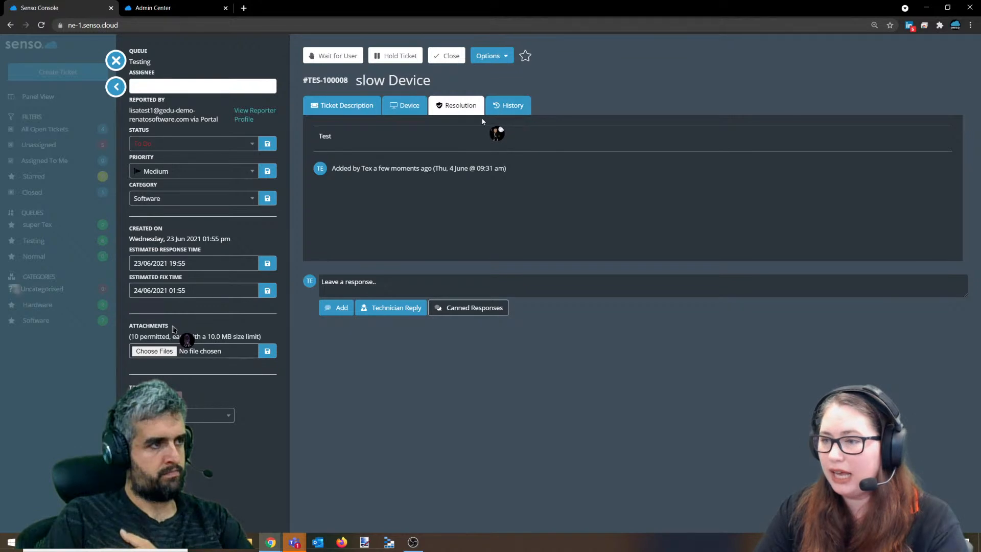
# - Review the slow Device ticket's change history and description
pyautogui.click(509, 108)
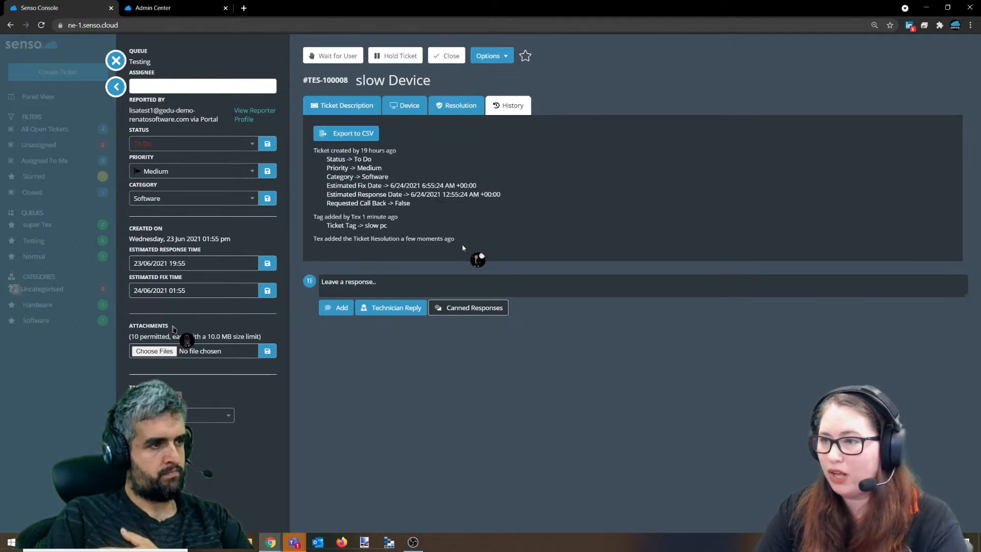
pyautogui.click(400, 289)
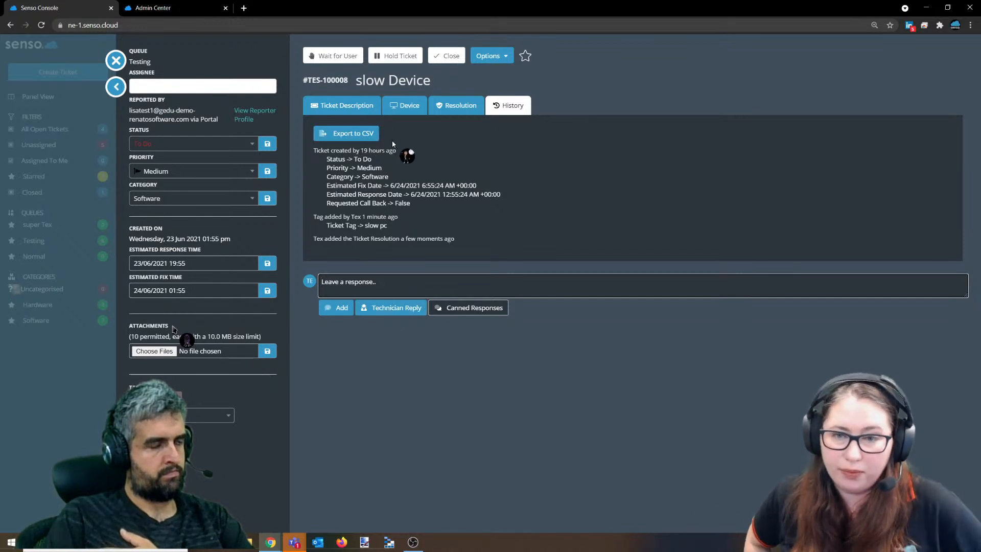
pyautogui.click(361, 111)
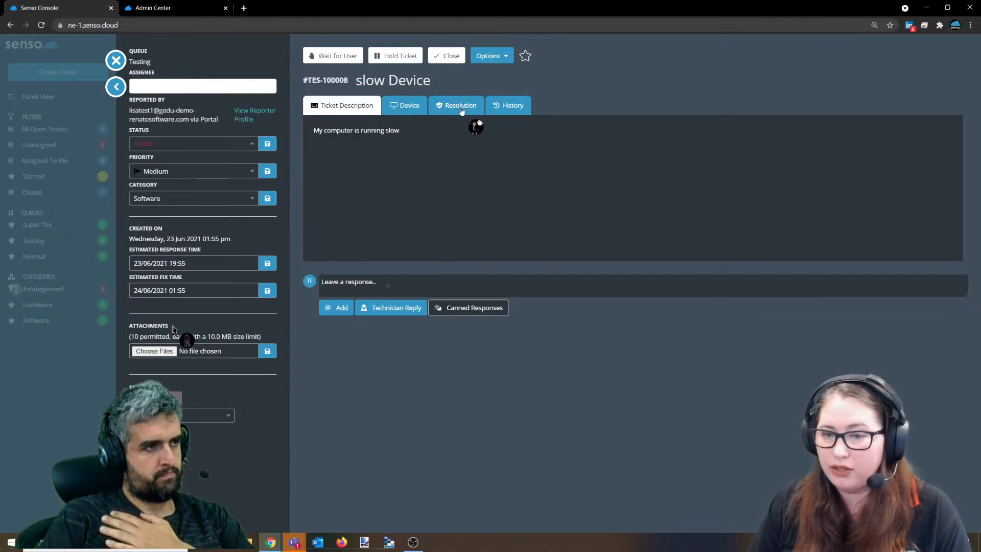
pyautogui.click(498, 107)
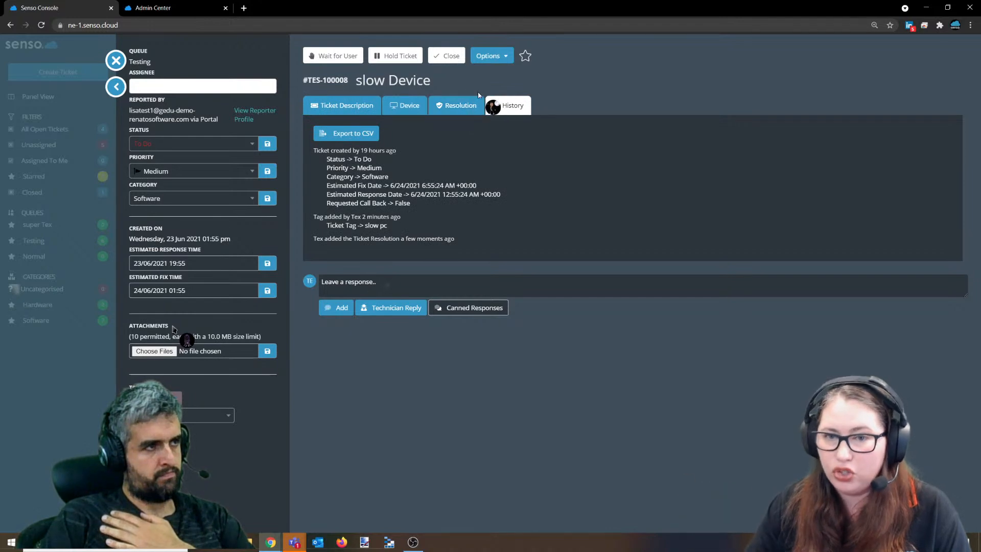
pyautogui.click(488, 57)
pyautogui.click(489, 57)
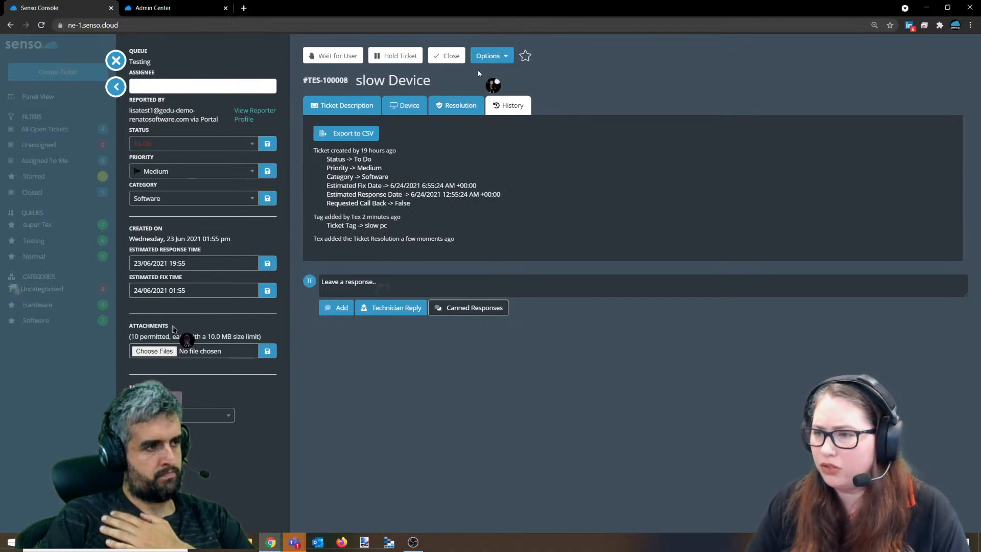
# - Return to the ticket description, try to submit an empty technician reply, and close the slow Device ticket
pyautogui.click(361, 108)
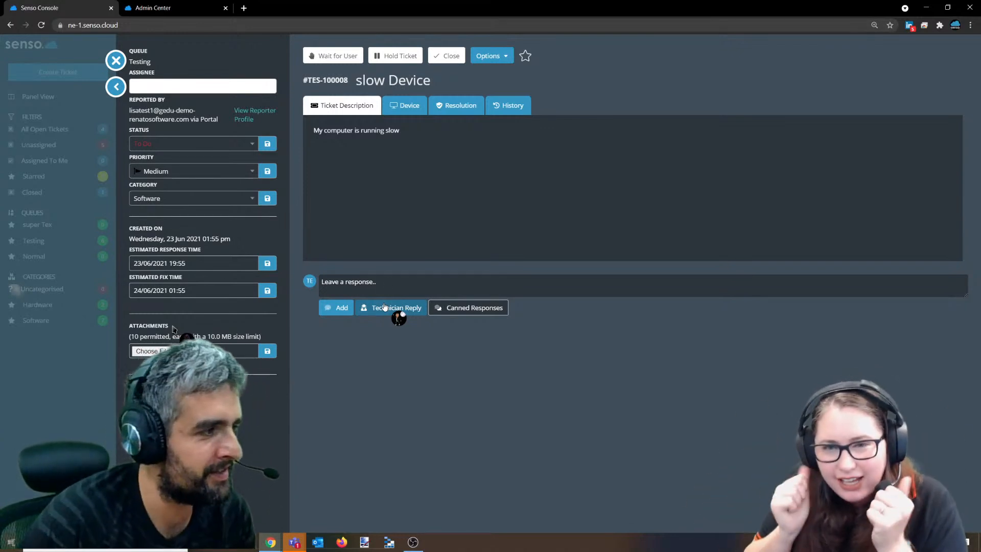
pyautogui.click(406, 310)
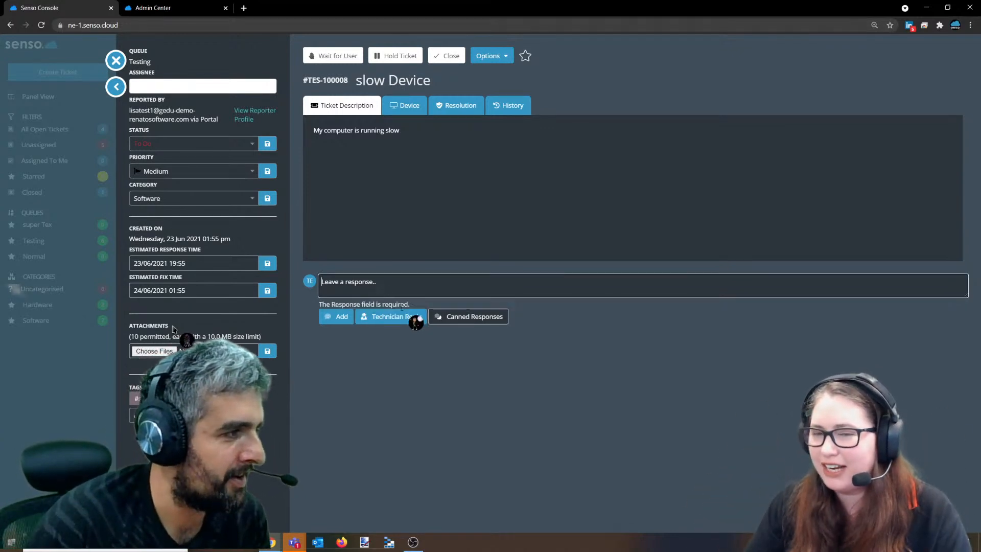
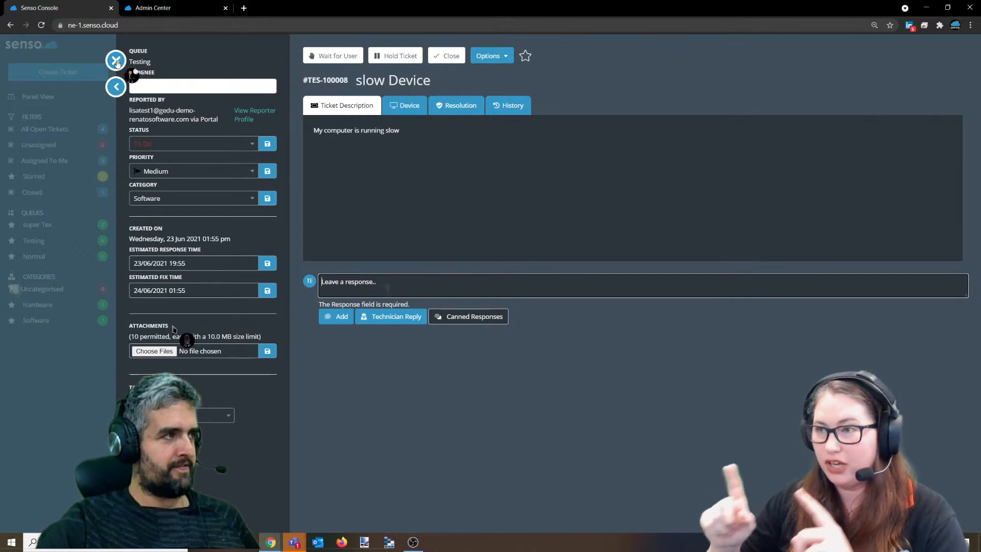
pyautogui.click(115, 61)
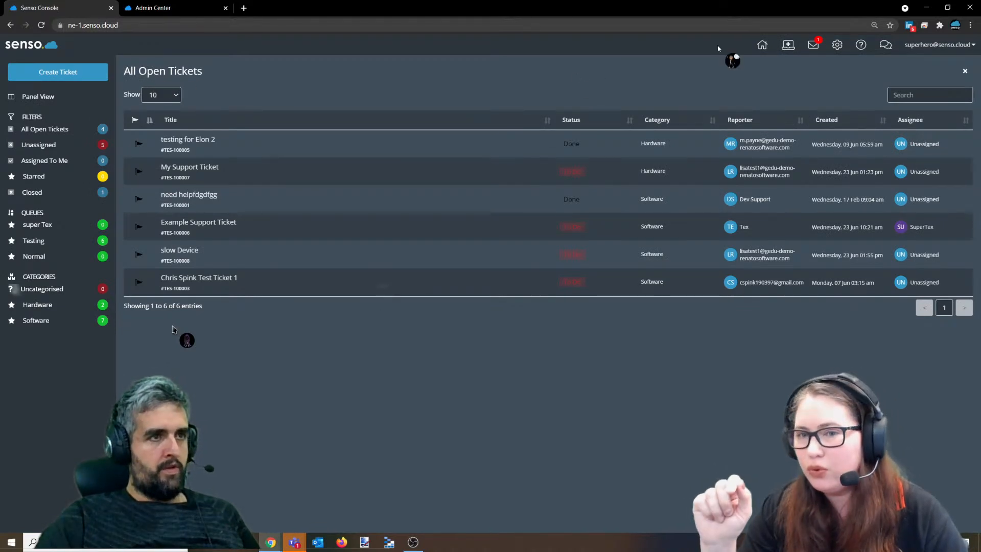
# - Switch to the Admin Center and restore Test Ticket from the Service Desk's deleted tickets
pyautogui.click(147, 8)
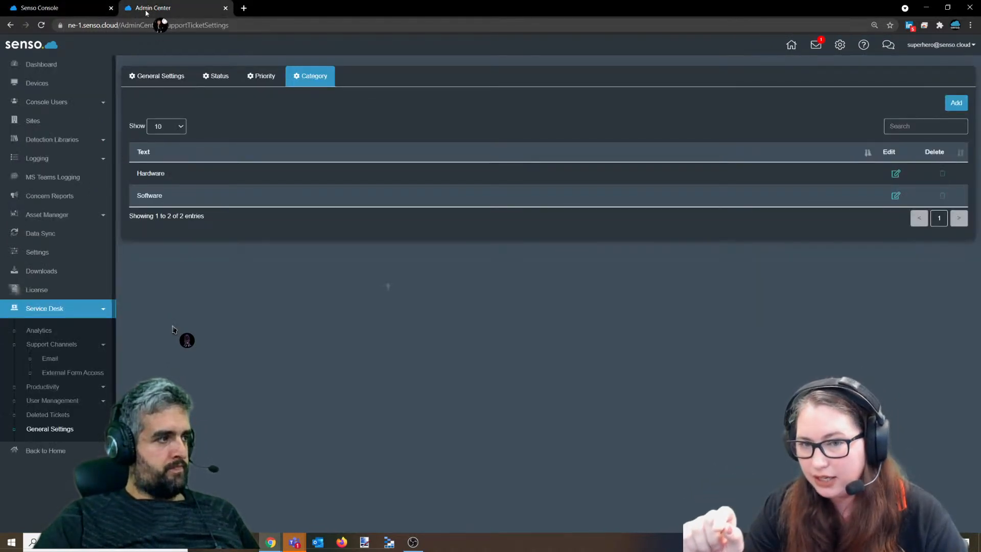
pyautogui.click(54, 416)
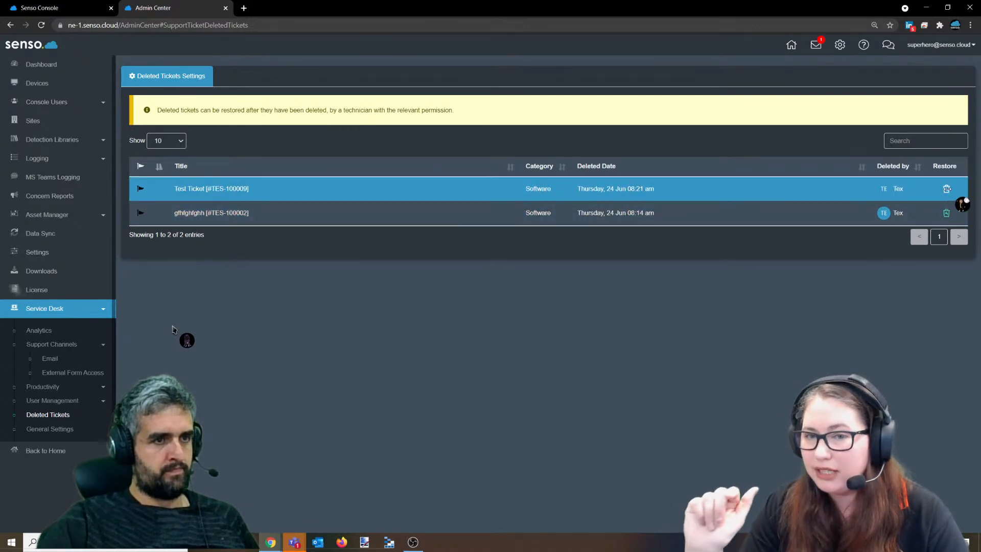
pyautogui.click(947, 189)
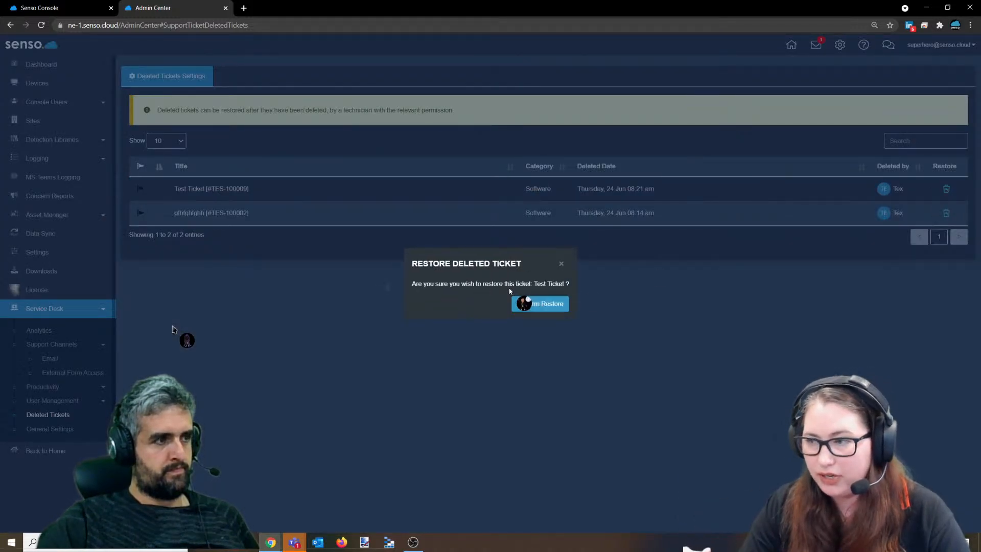
pyautogui.click(531, 304)
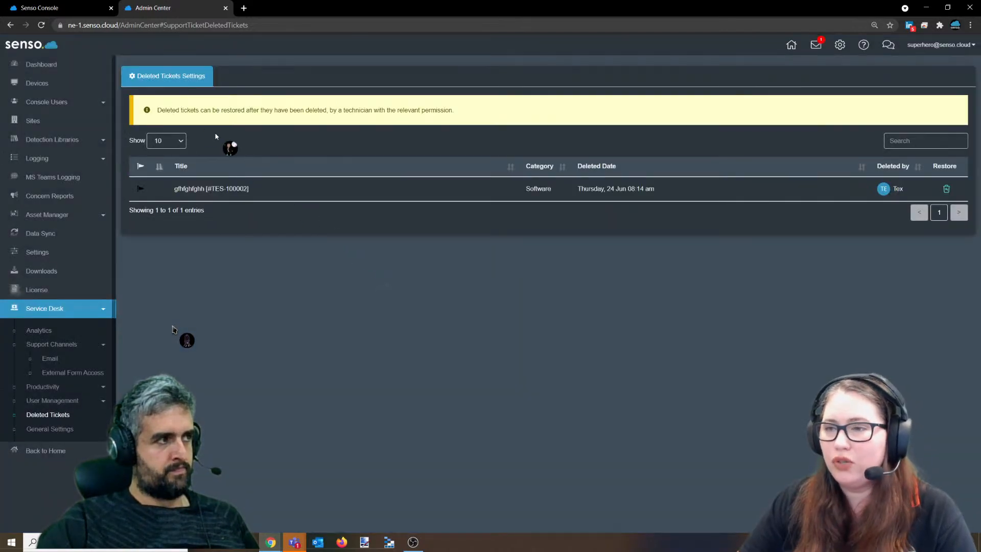
# - Return to the Senso Console, reload the Service Desk ticket list, and open the restored Test Ticket
pyautogui.click(67, 9)
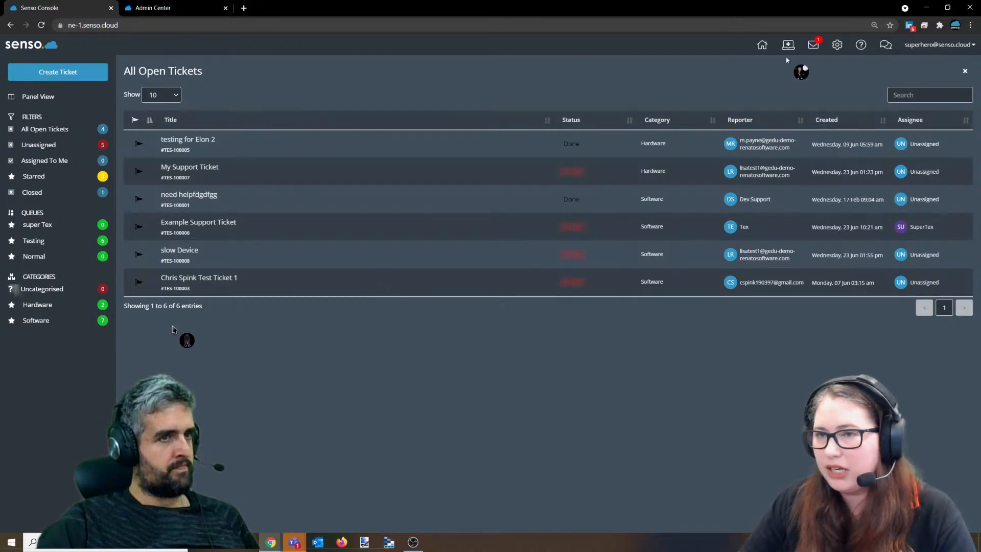
pyautogui.click(966, 71)
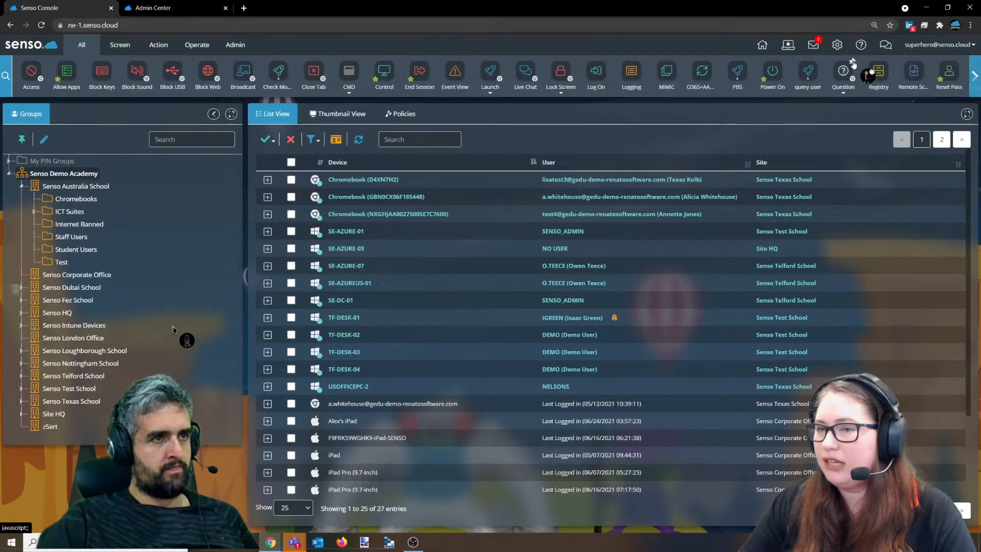
pyautogui.click(791, 47)
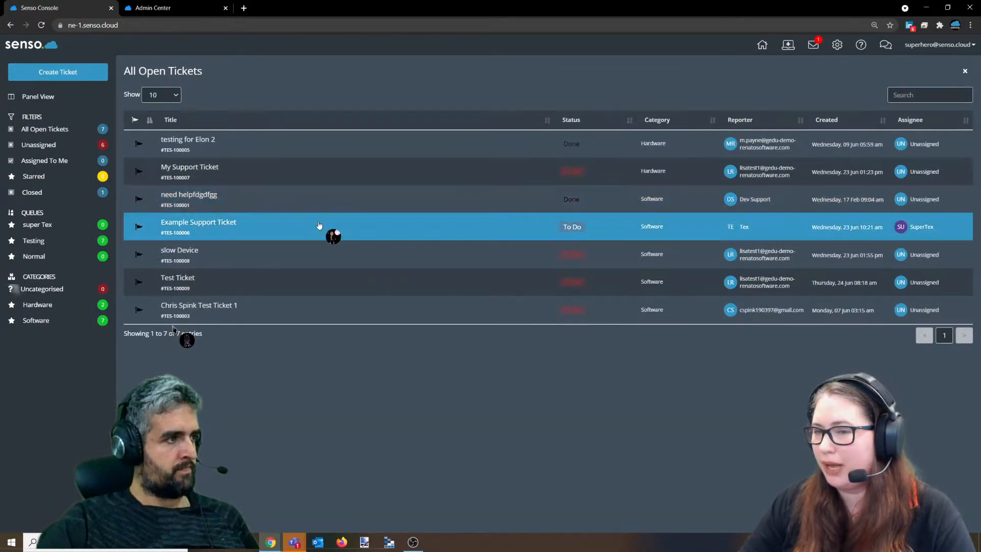
pyautogui.click(188, 283)
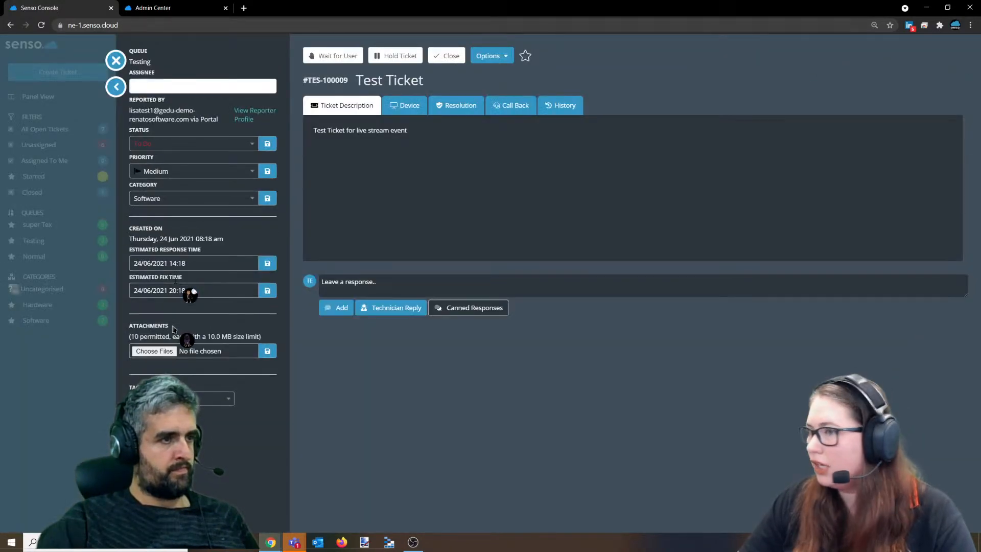
# - Log an attempted callback and a successful callback on Test Ticket, and examine the callback log
pyautogui.click(501, 105)
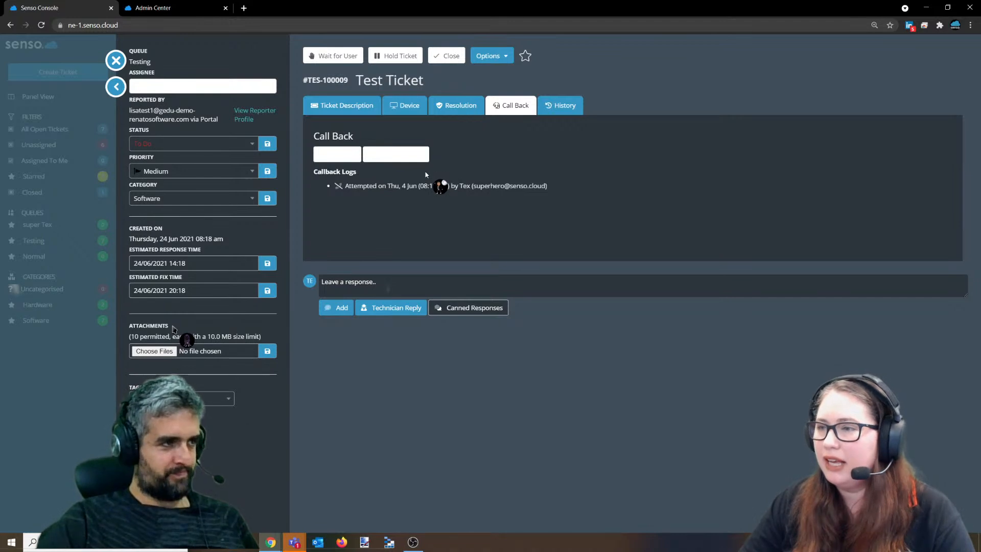
pyautogui.click(352, 158)
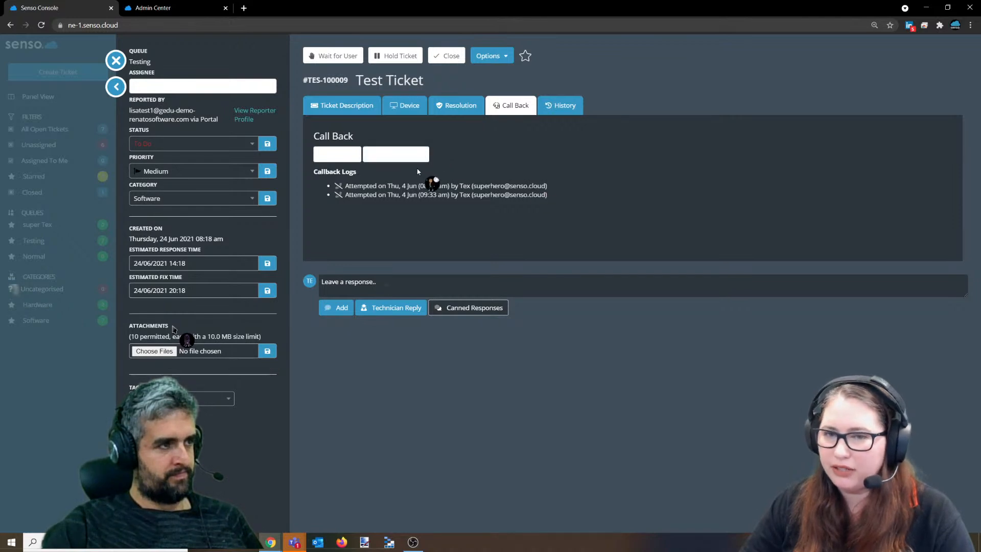
pyautogui.click(392, 161)
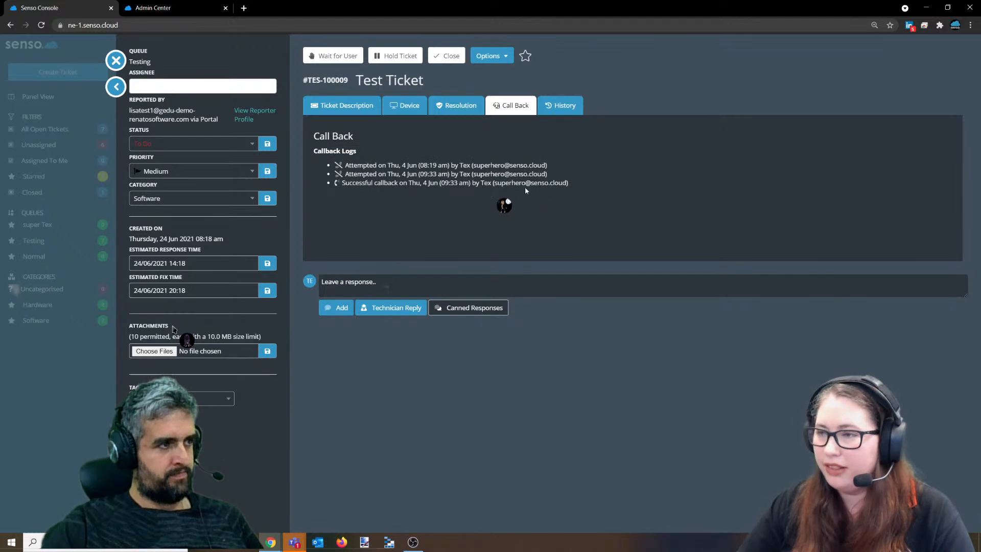
pyautogui.moveTo(549, 185); pyautogui.dragTo(352, 185)
pyautogui.click(367, 199)
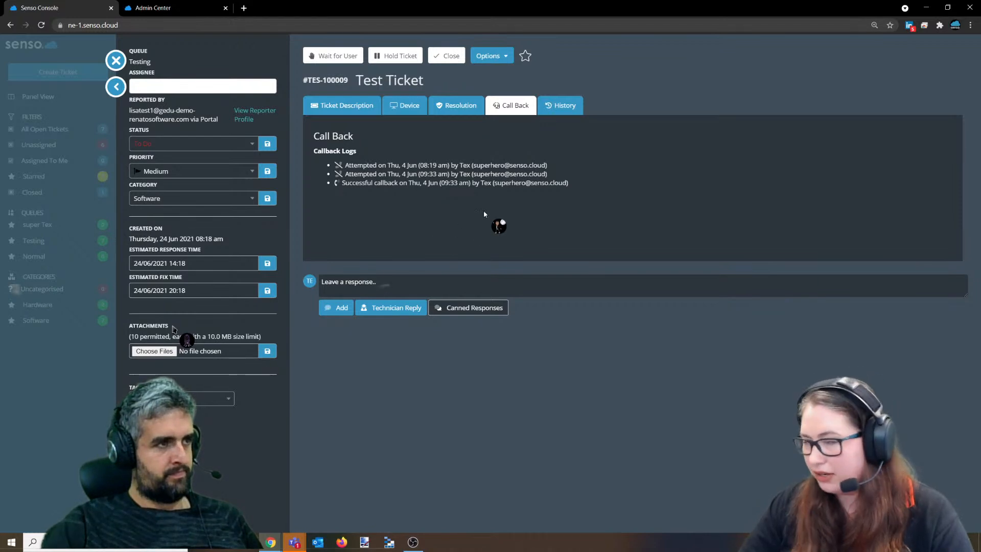
# - View Test Ticket's linked device and description, and close the ticket
pyautogui.click(392, 109)
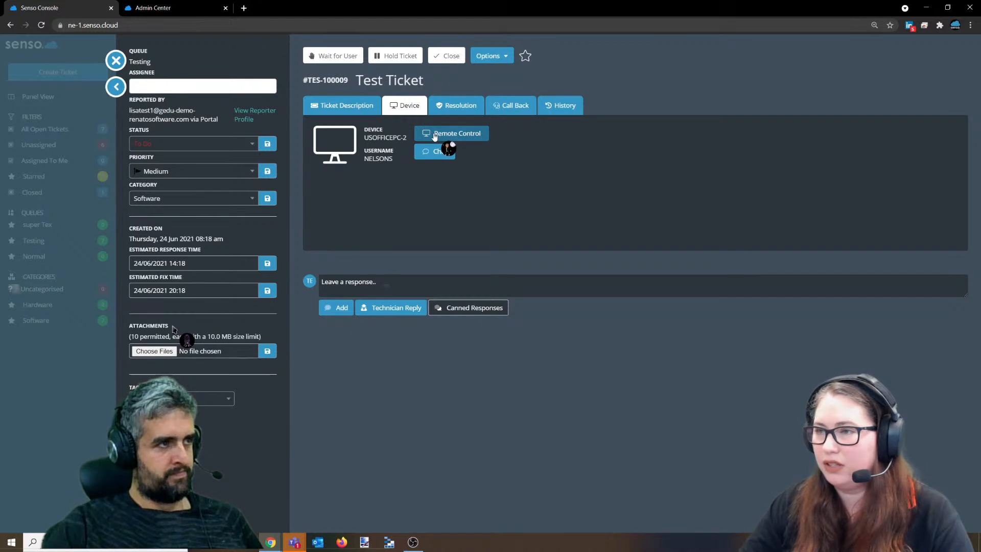
pyautogui.click(365, 106)
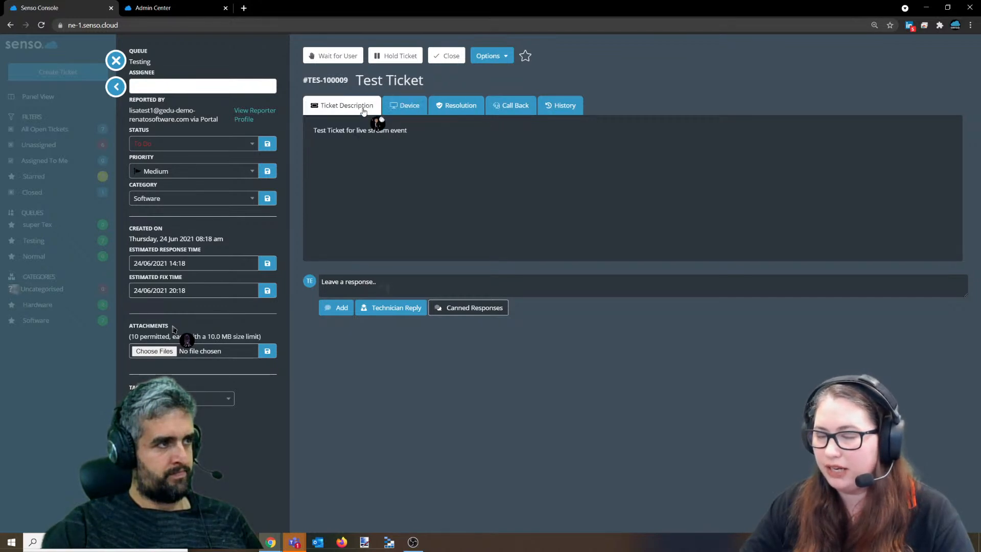
pyautogui.click(115, 58)
# - Switch to the incognito Senso Console window and open that user's Service Desk ticket list
pyautogui.moveTo(276, 542)
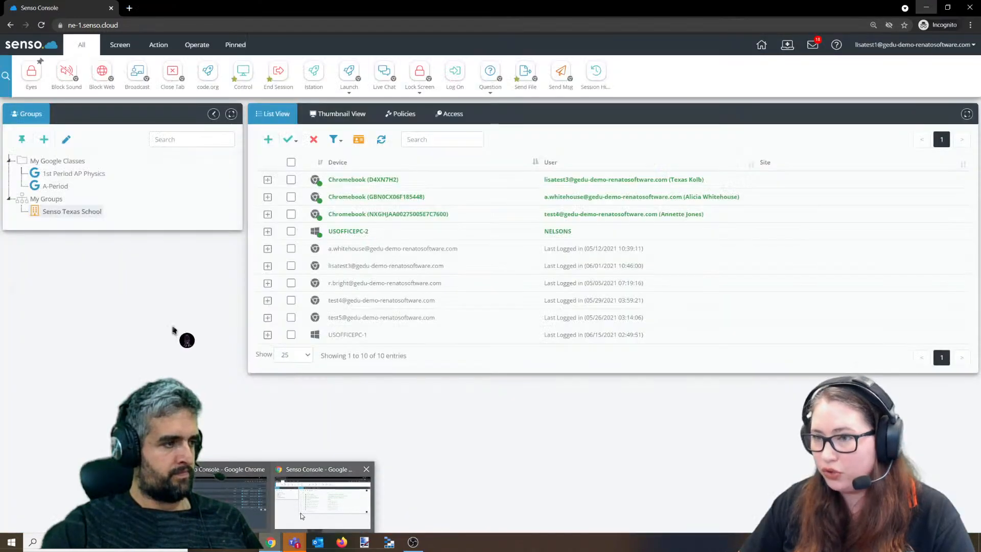
pyautogui.click(306, 504)
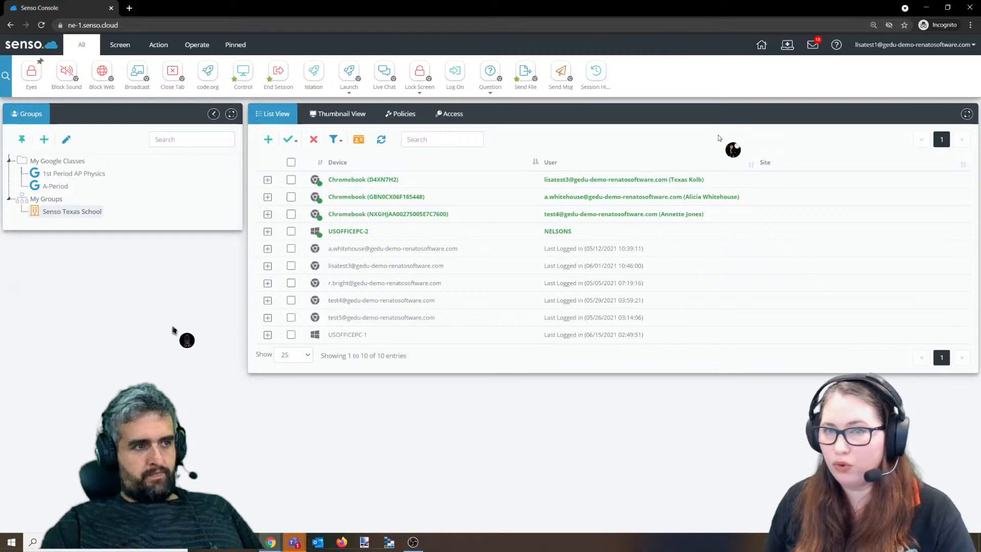
pyautogui.click(788, 47)
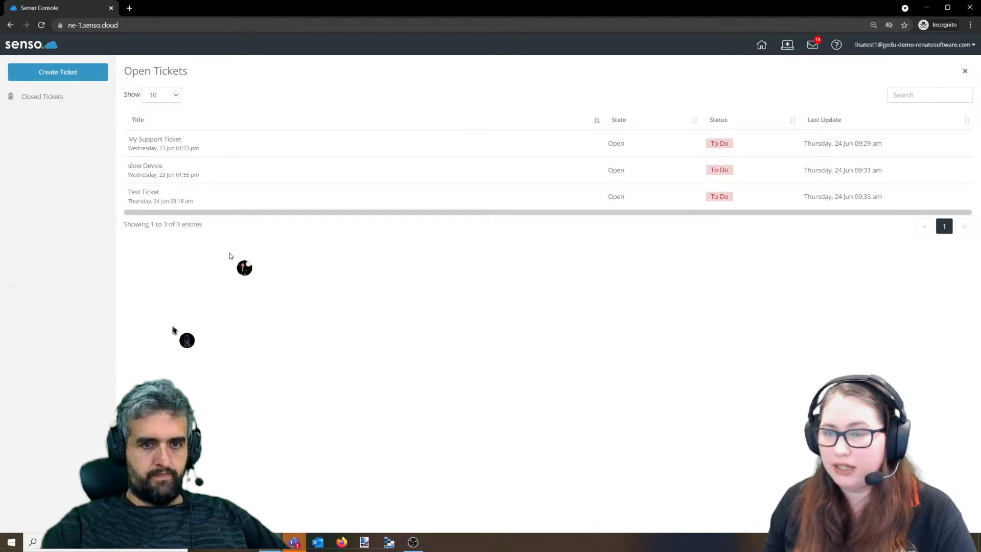
# - Start a new ticket in the super Tex queue with High priority and the Hardware category
pyautogui.click(70, 67)
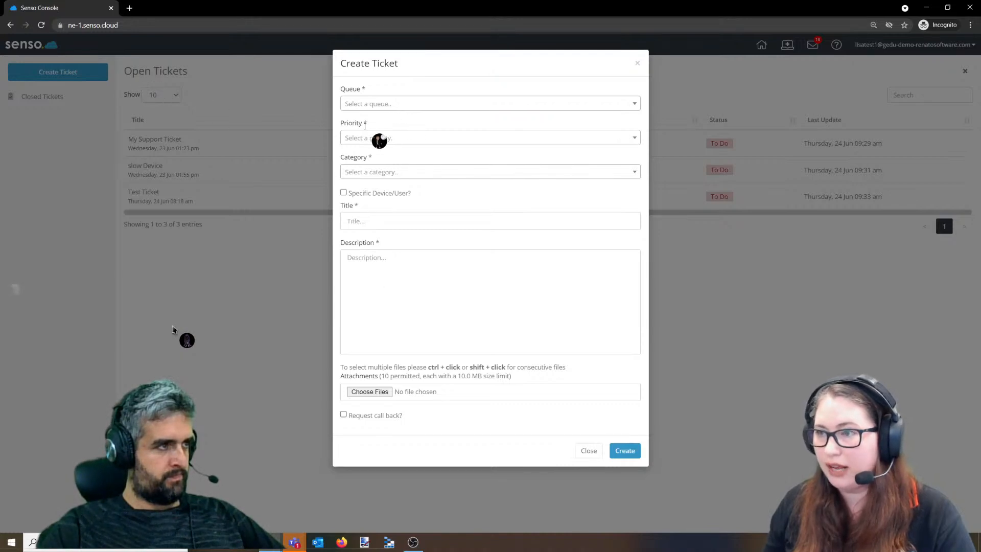
pyautogui.moveTo(367, 125); pyautogui.dragTo(348, 125)
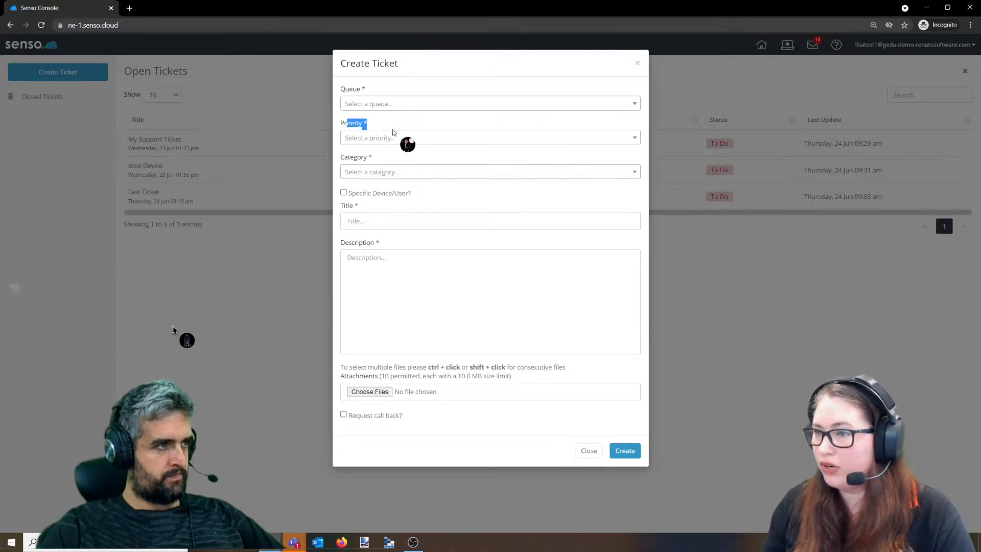
pyautogui.click(394, 108)
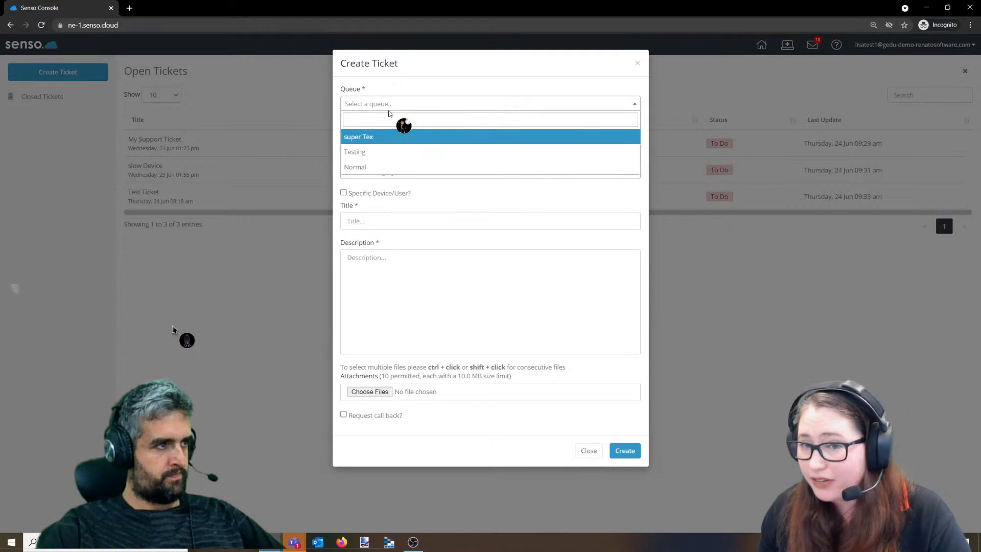
pyautogui.click(362, 139)
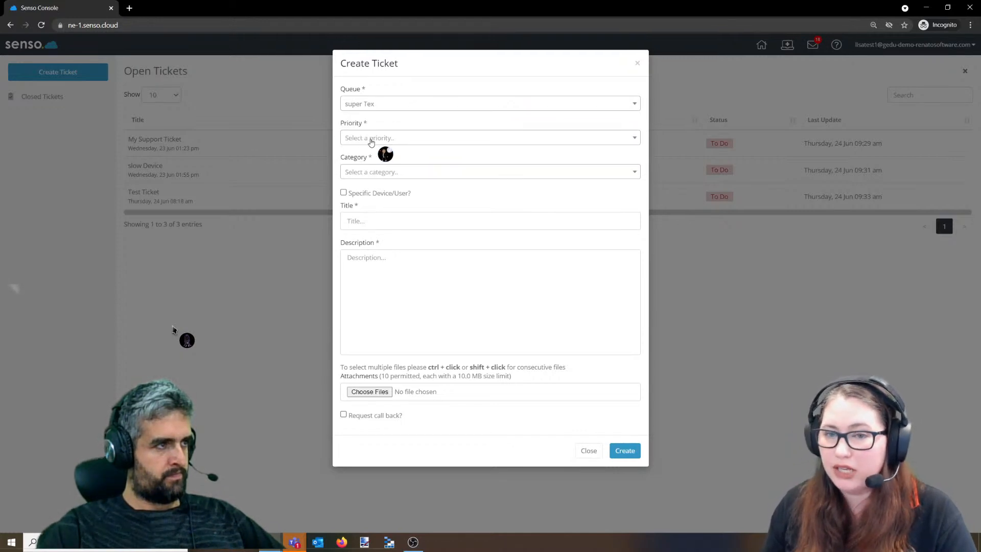
pyautogui.click(362, 139)
pyautogui.click(363, 181)
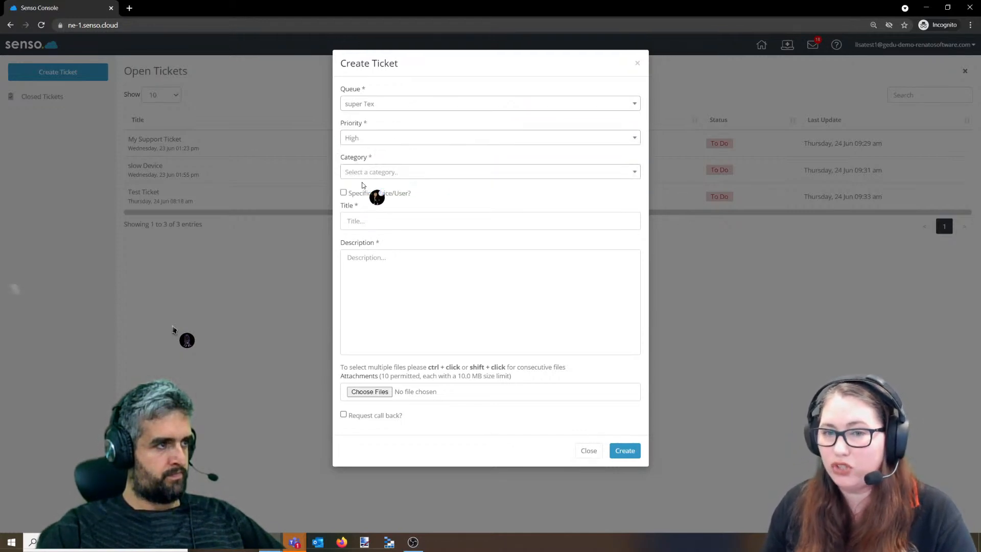
pyautogui.click(391, 172)
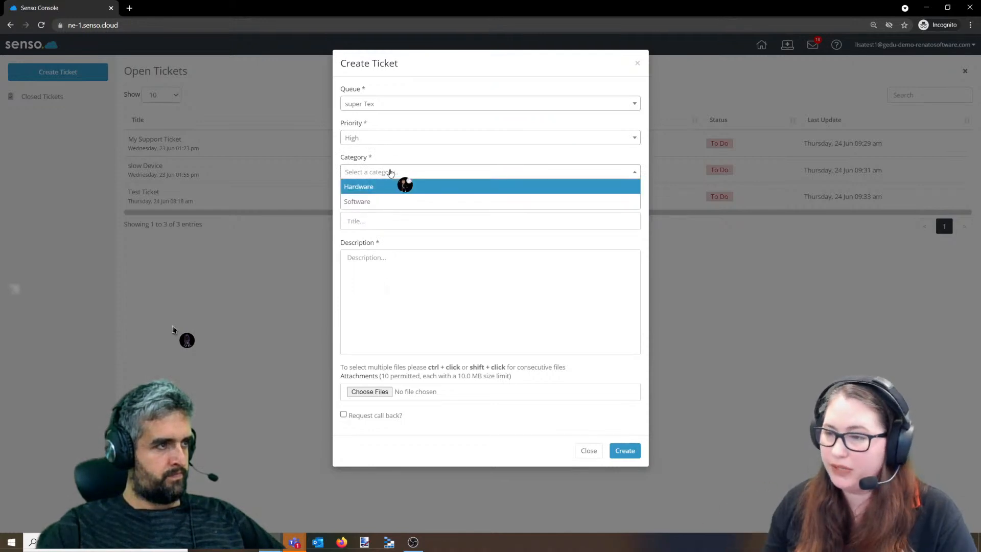
pyautogui.click(366, 187)
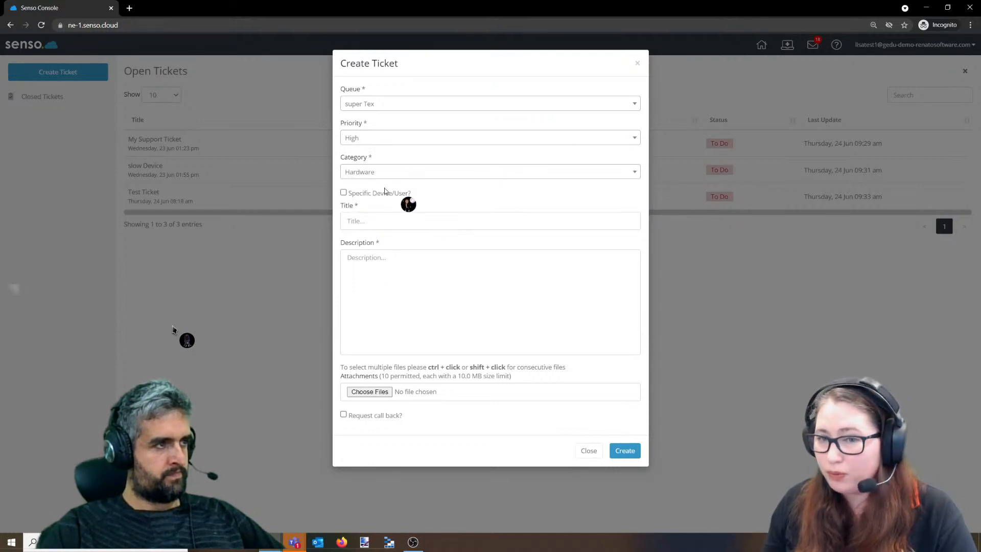
# - Link the new ticket to the specific device USOFFICEPC-2 and select the affected user by name
pyautogui.click(343, 194)
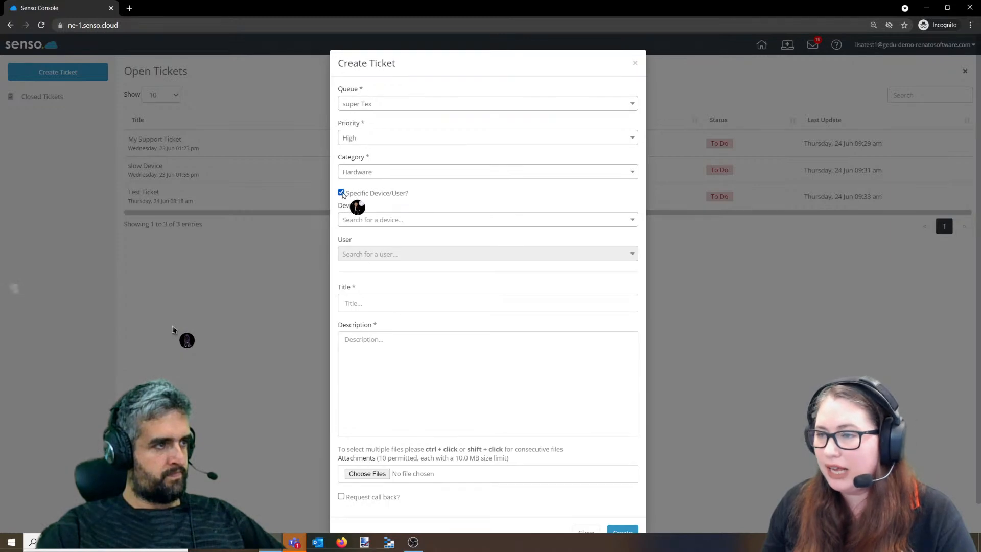
pyautogui.click(378, 220)
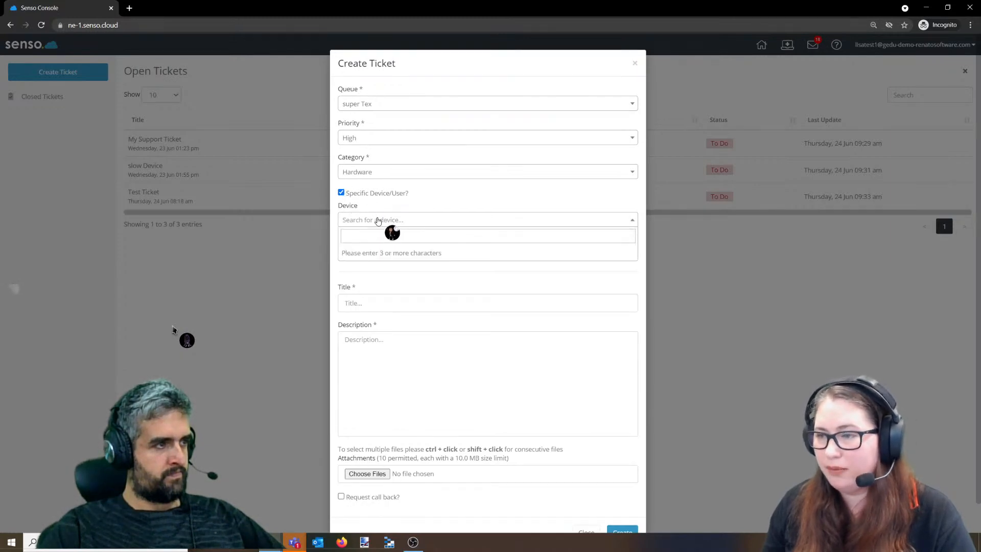
pyautogui.click(374, 238)
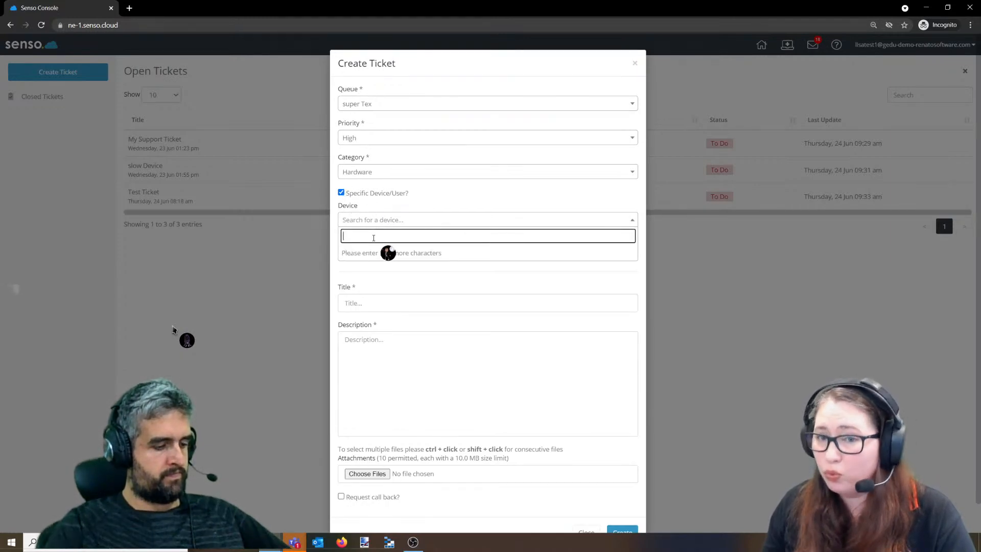
pyautogui.write('US')
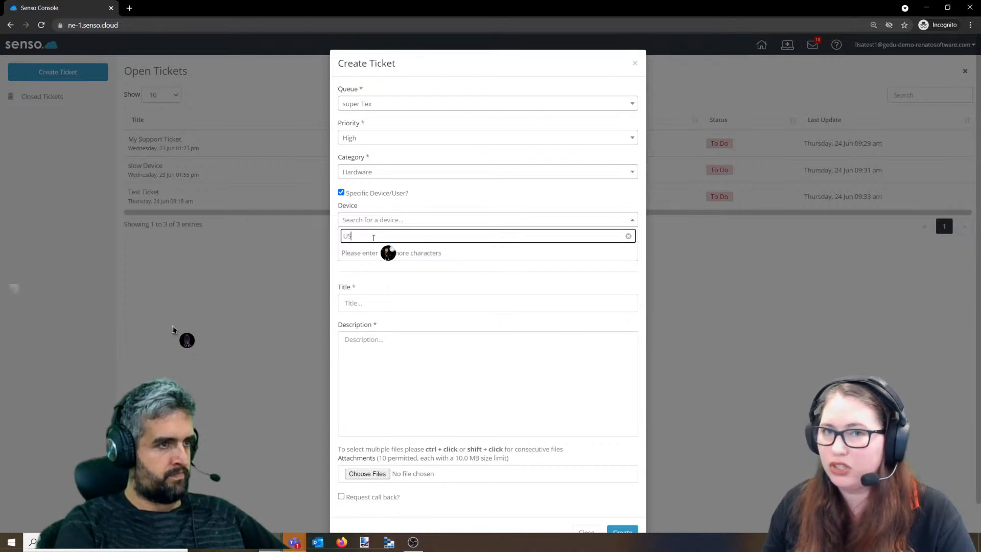
pyautogui.write('OFFIC')
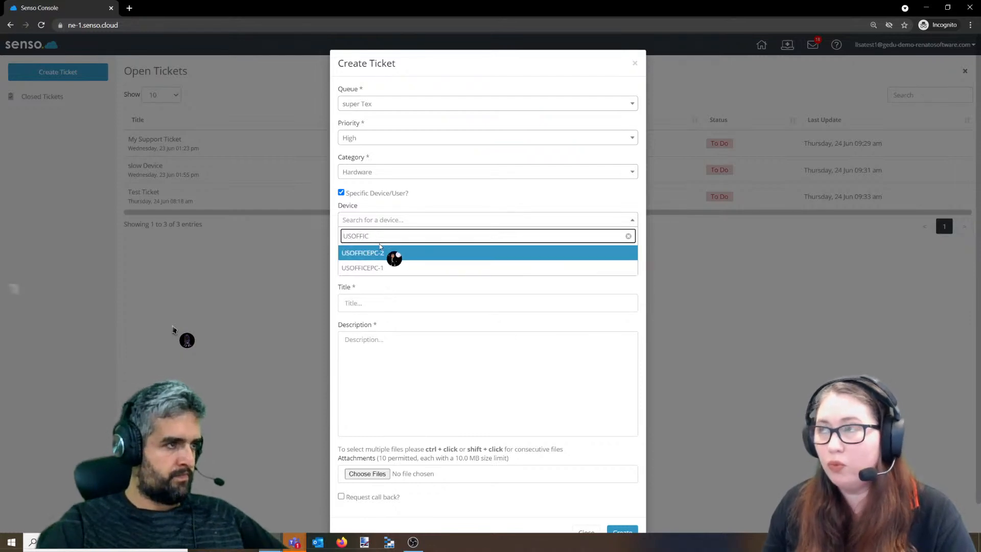
pyautogui.click(382, 253)
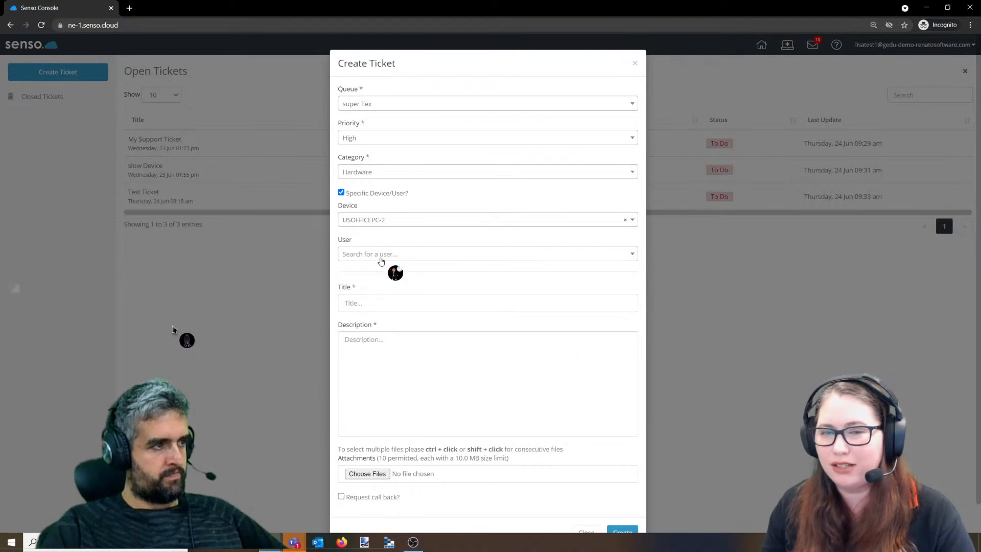
pyautogui.click(381, 258)
pyautogui.press('l')
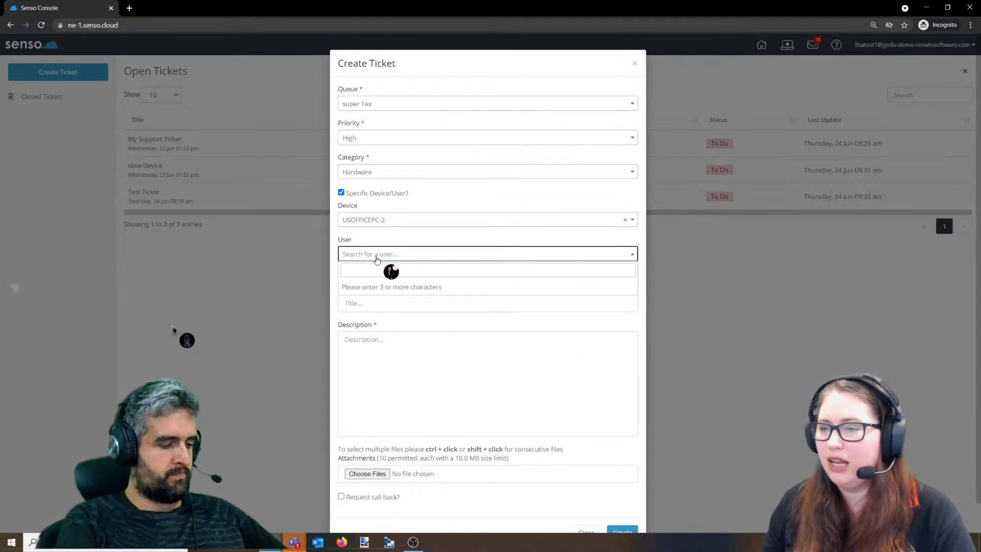
pyautogui.click(369, 265)
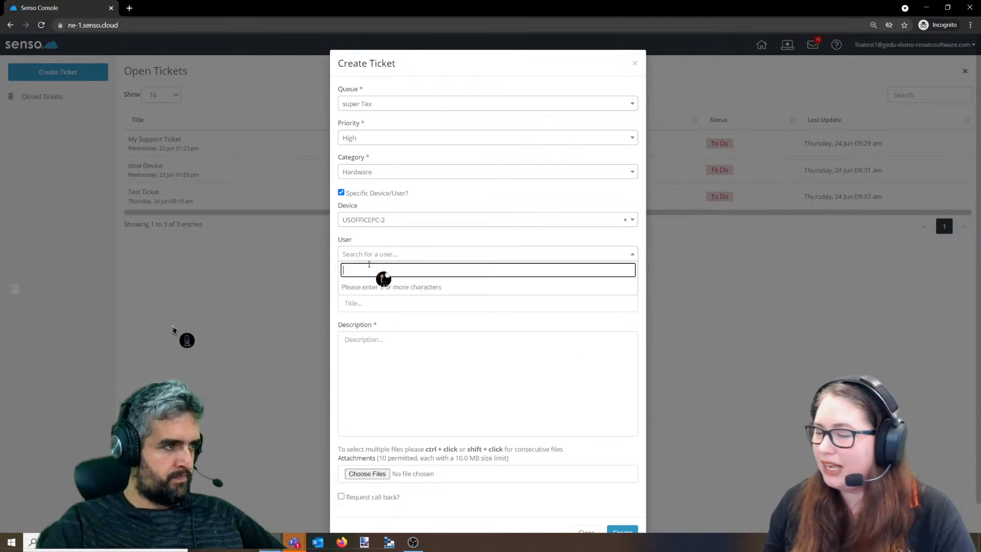
pyautogui.write('NELSON')
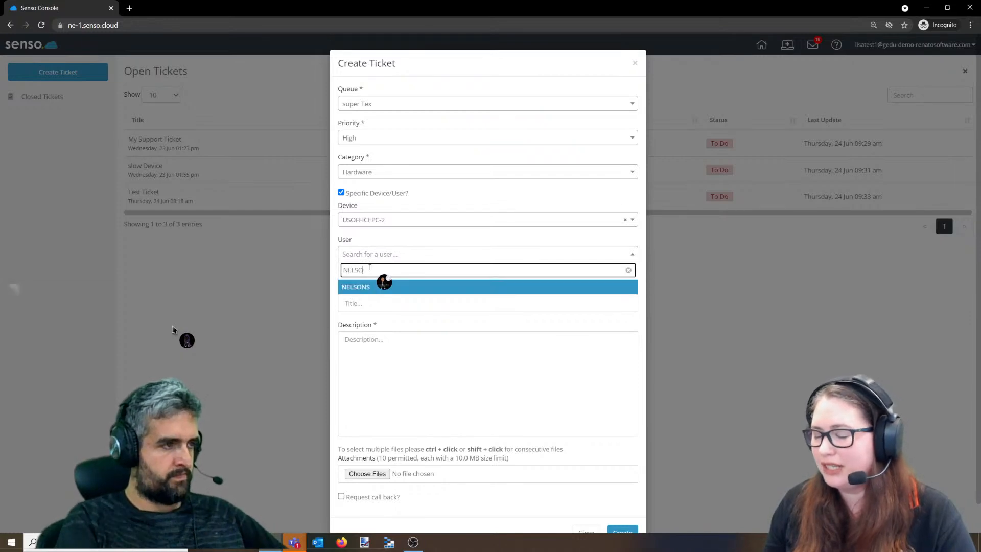
pyautogui.click(380, 286)
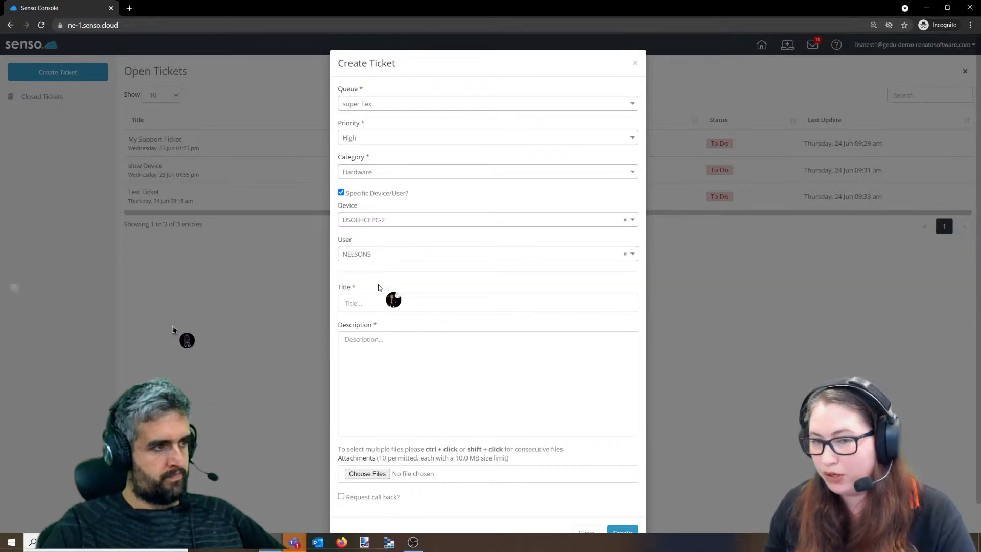
# - Title the ticket "PC is slow" and describe the problem as "My Google won`t load"
pyautogui.click(439, 307)
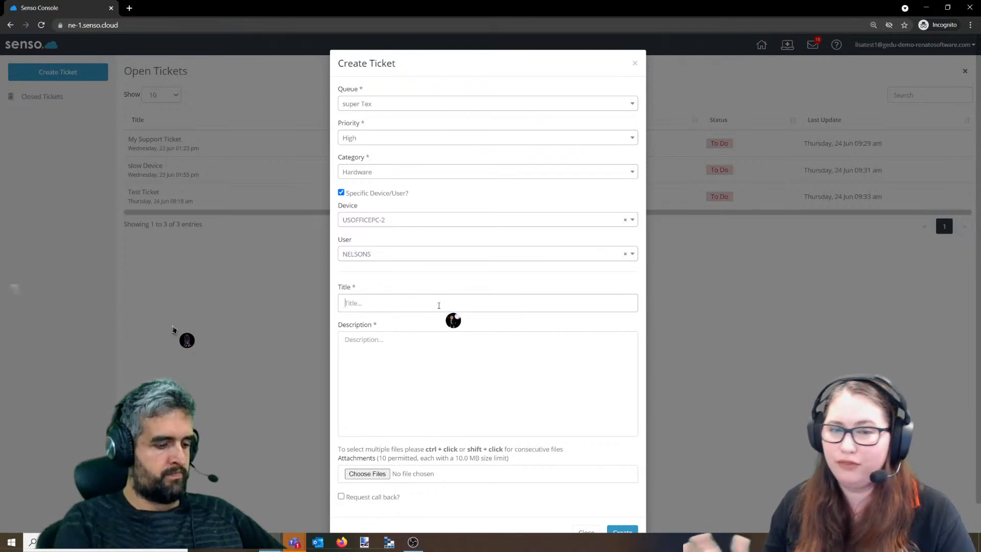
pyautogui.write('PC')
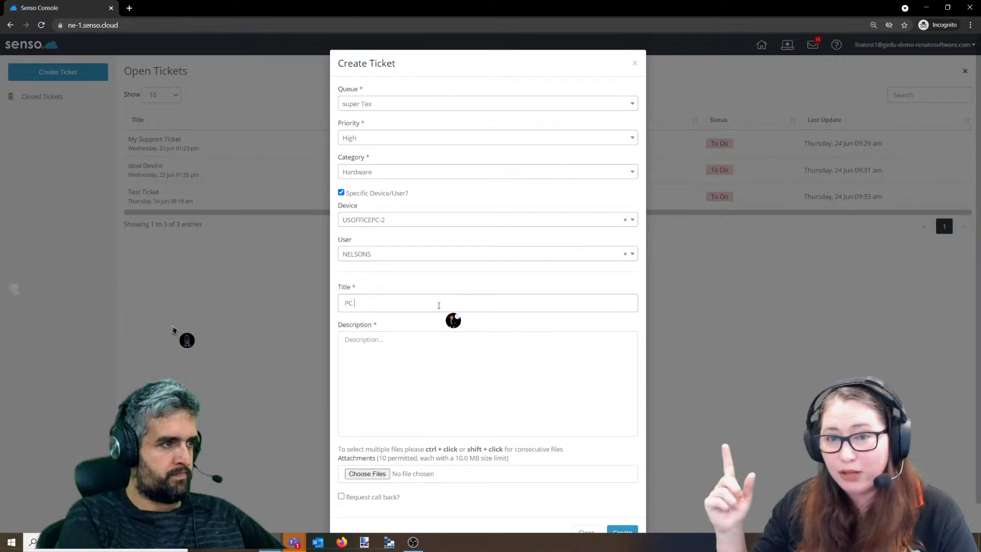
pyautogui.write('is slow')
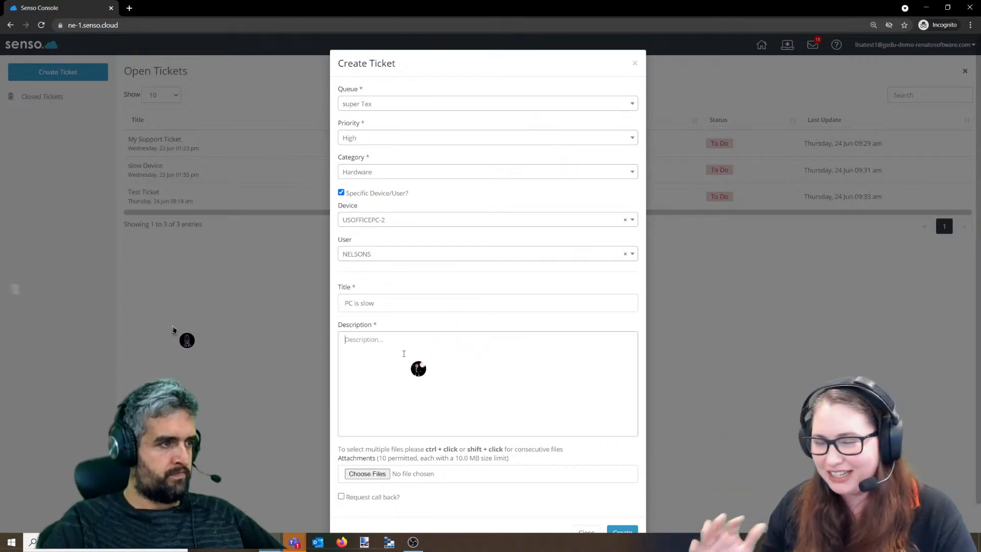
pyautogui.write('My')
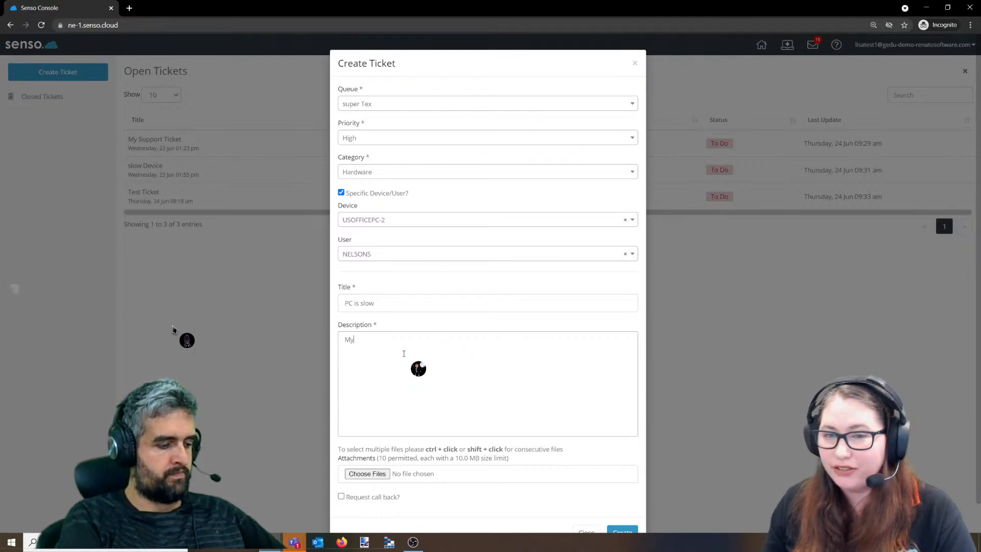
pyautogui.write(' Google ')
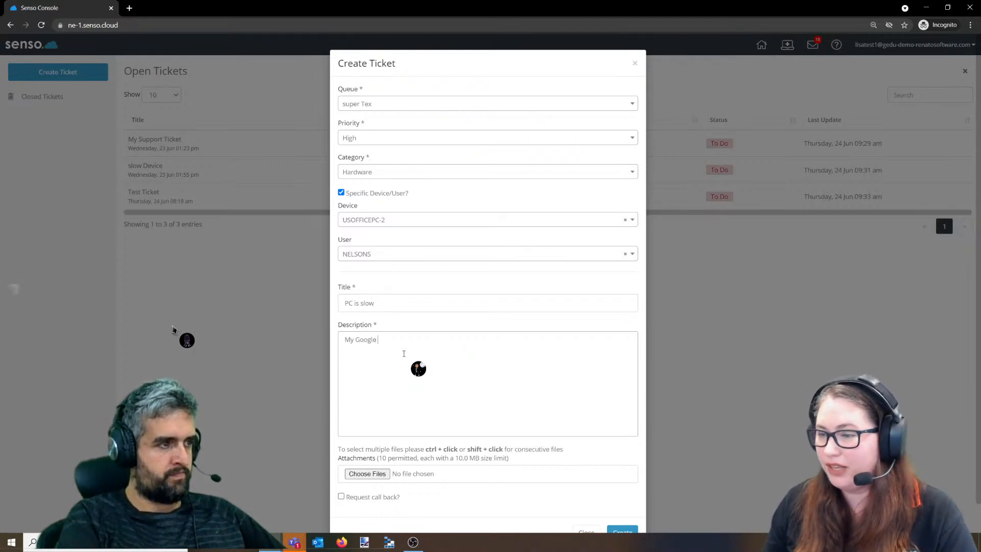
pyautogui.write('won`t load')
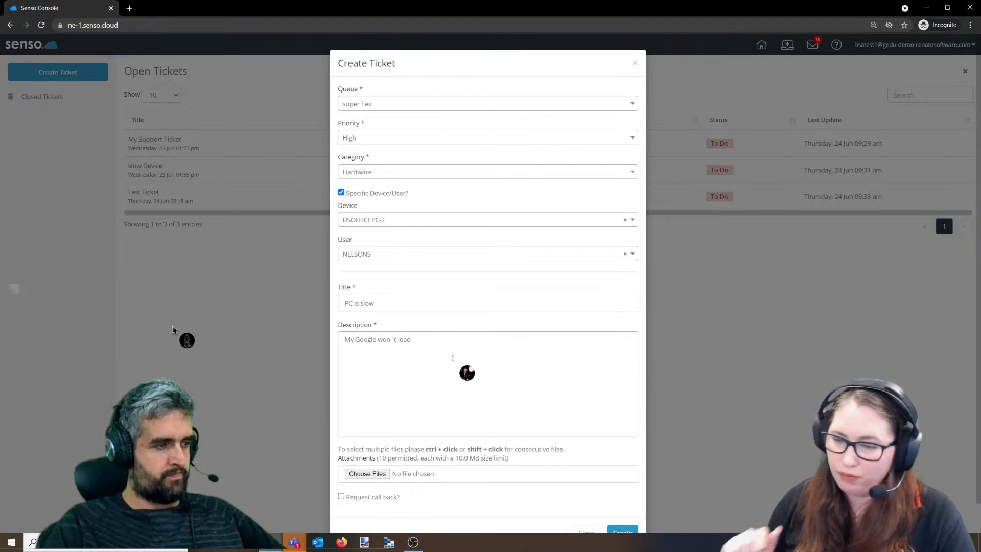
# - Request a callback by Phone for the ticket and enter the contact phone number
pyautogui.click(342, 497)
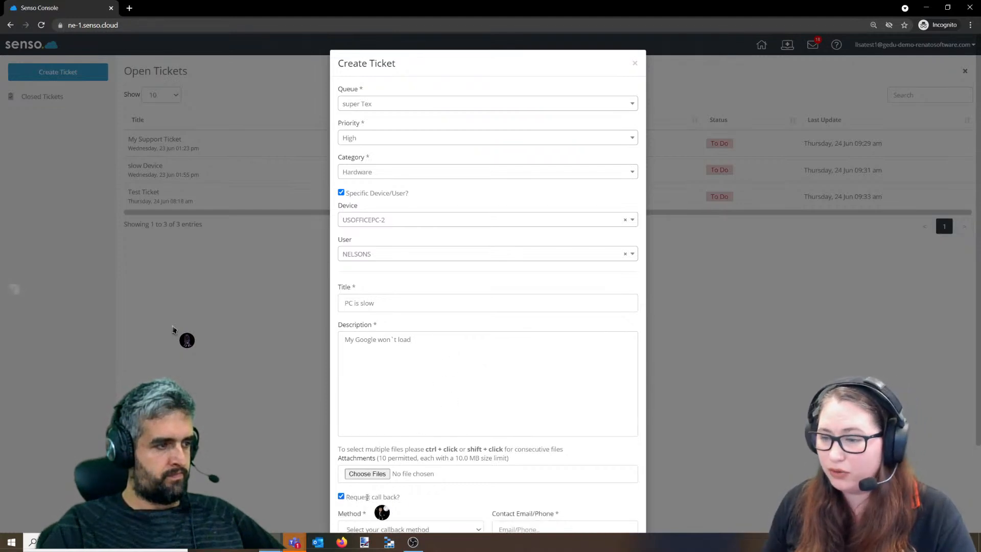
pyautogui.scroll(-2, 431, 459)
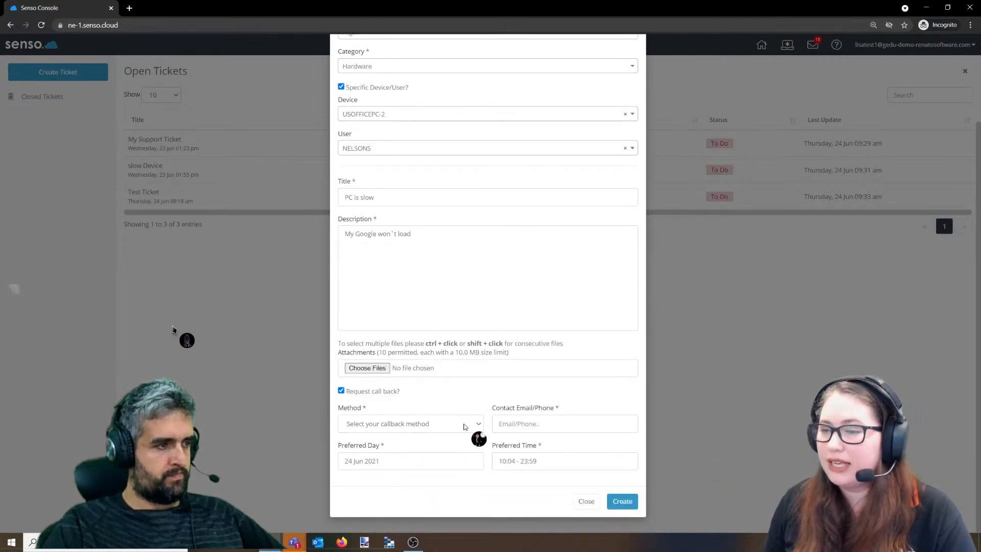
pyautogui.click(409, 428)
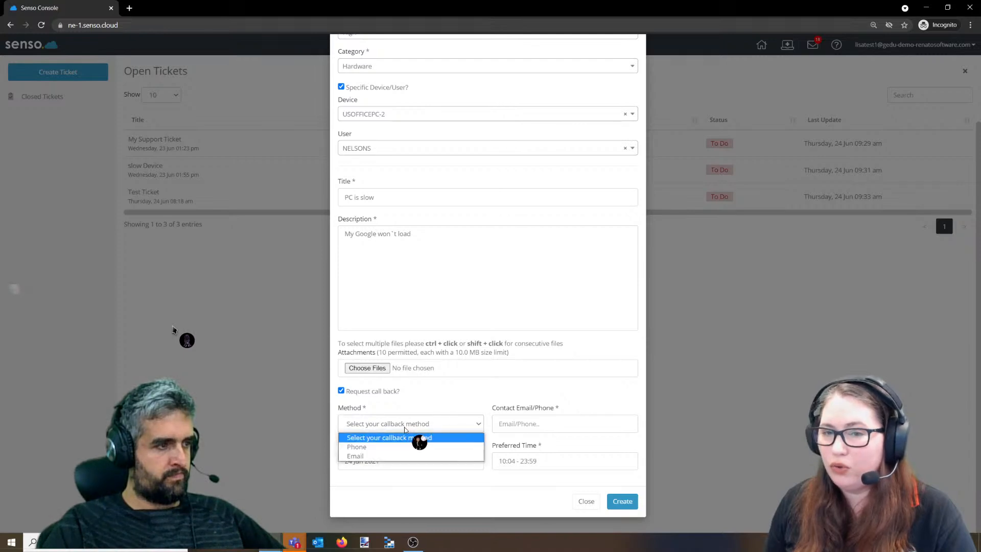
pyautogui.click(372, 447)
pyautogui.click(557, 426)
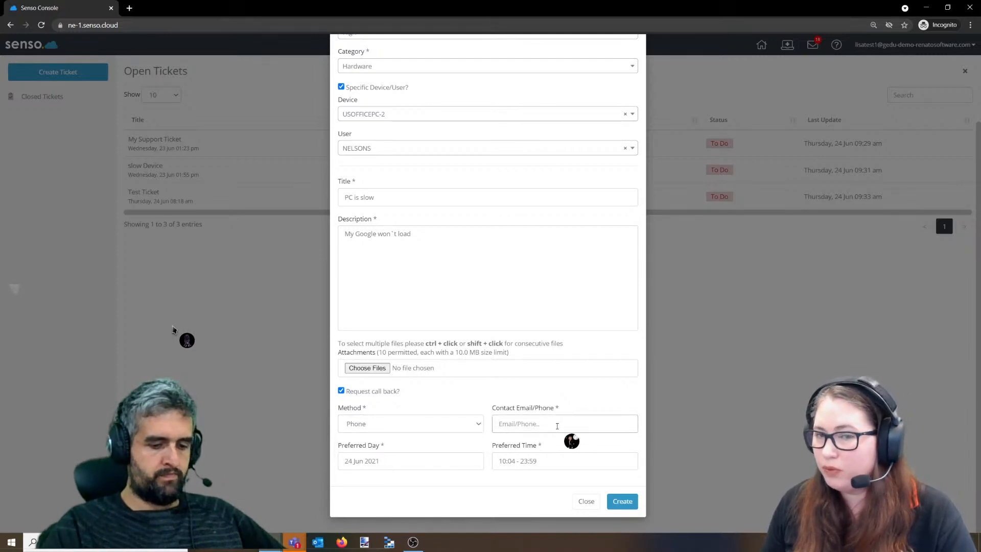
pyautogui.write('123456789')
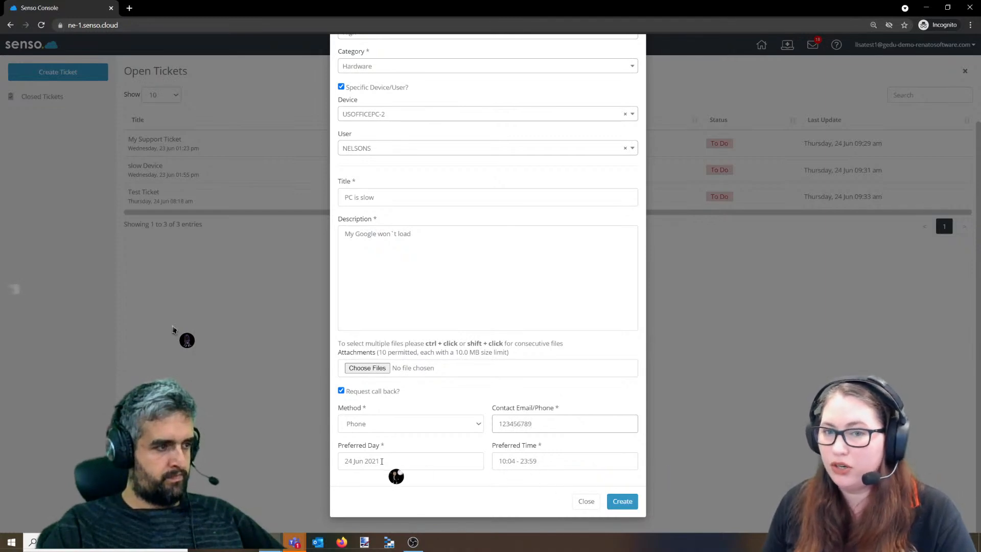
# - Set the callback's preferred time to 16:04 - 16:59 and create the ticket
pyautogui.click(388, 462)
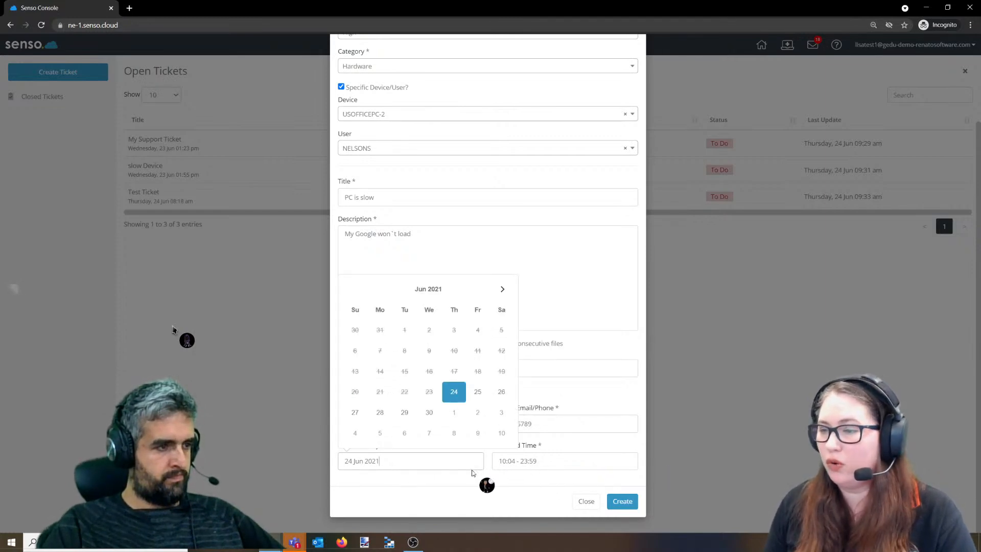
pyautogui.click(549, 465)
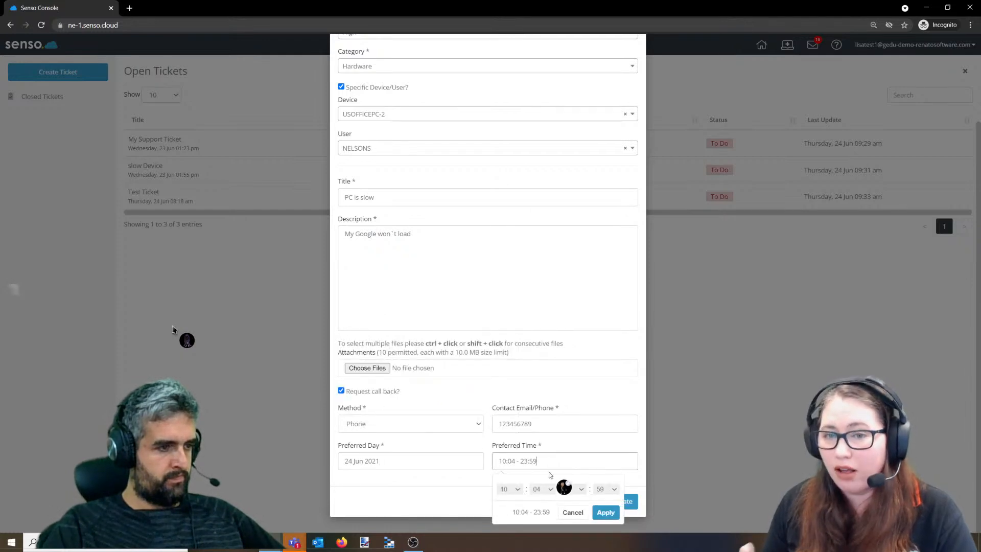
pyautogui.click(511, 489)
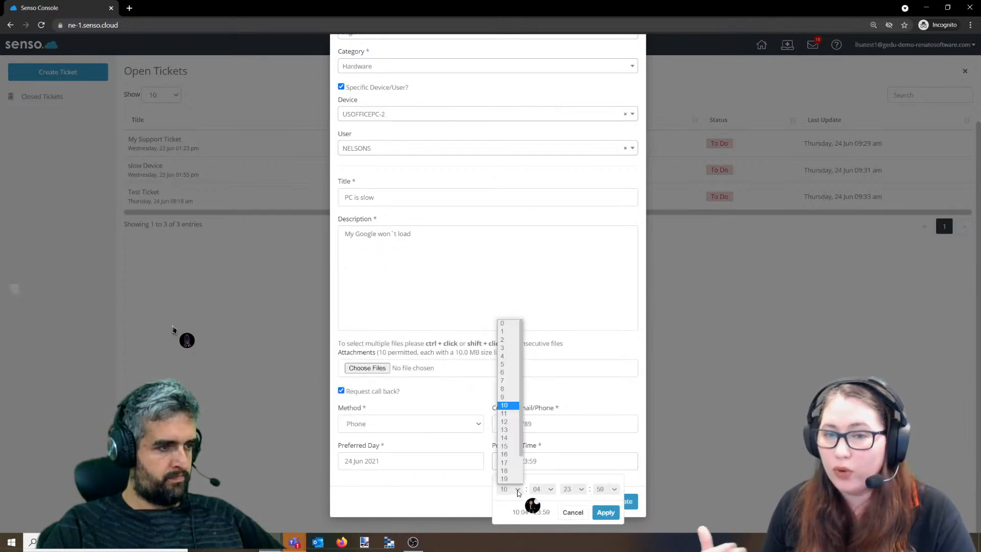
pyautogui.click(507, 455)
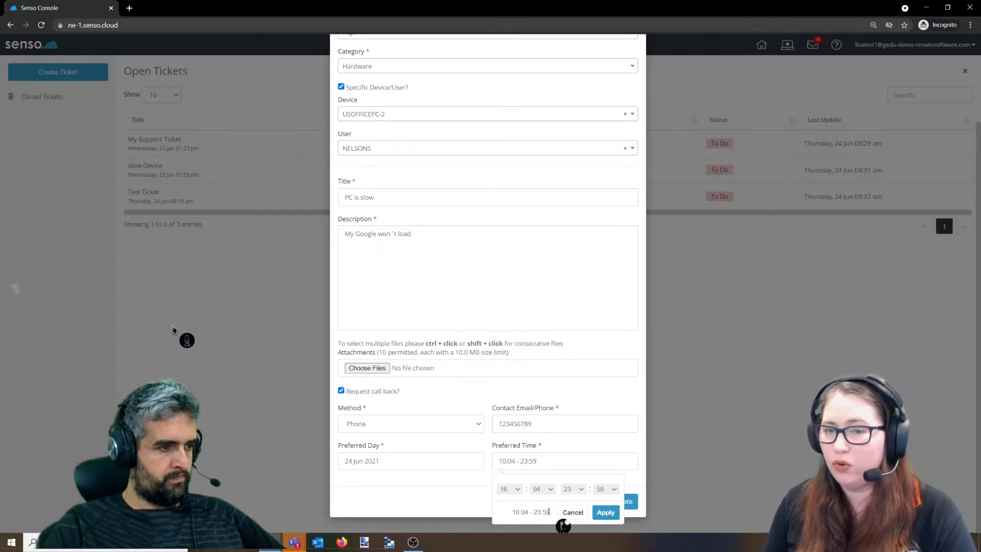
pyautogui.click(577, 491)
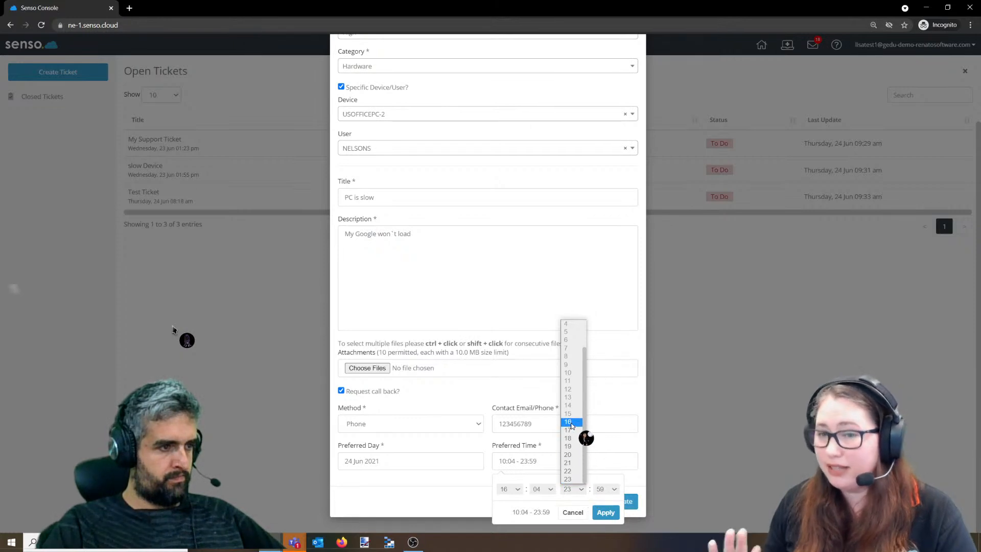
pyautogui.click(572, 422)
pyautogui.click(606, 513)
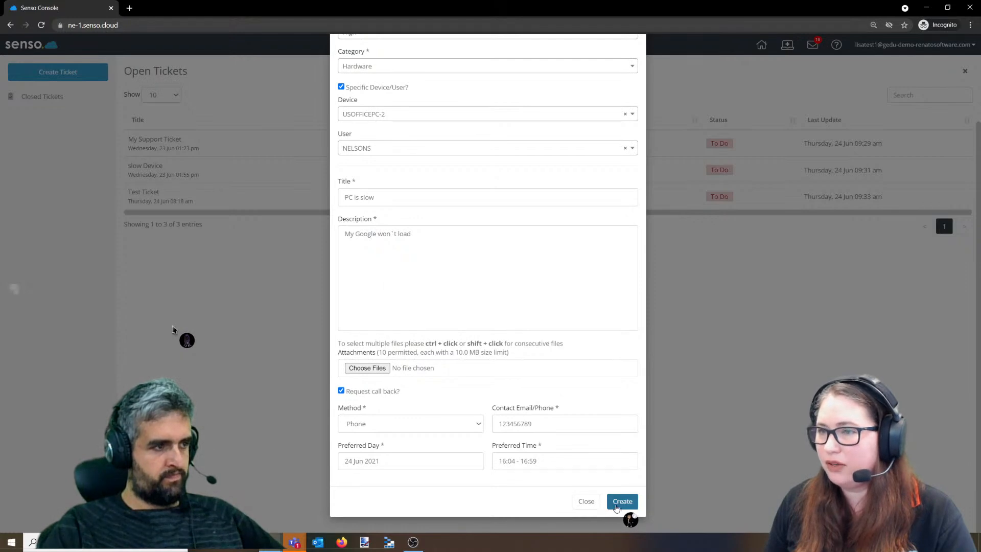
pyautogui.click(612, 503)
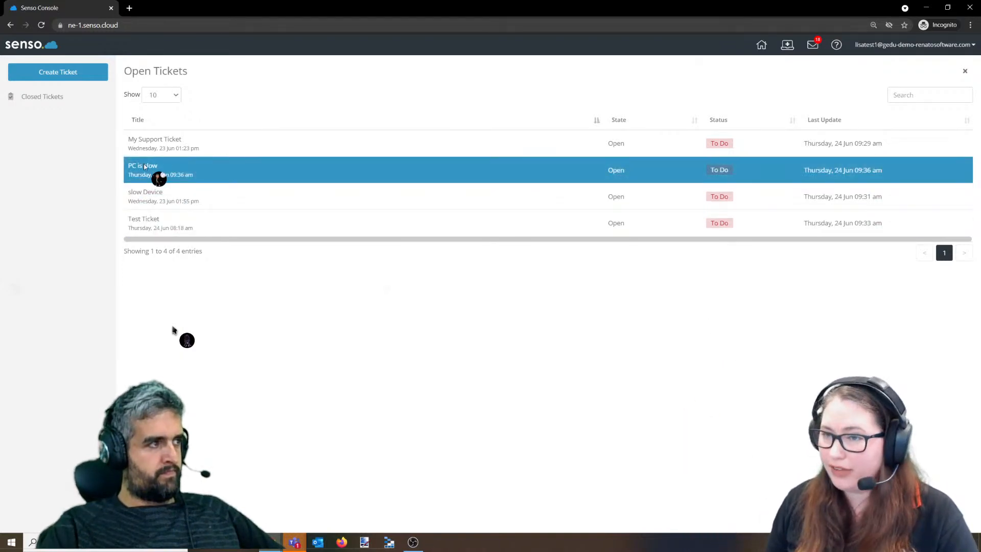
# - Review the "PC is slow" ticket's description, response field and callback log, and close the ticket
pyautogui.click(144, 165)
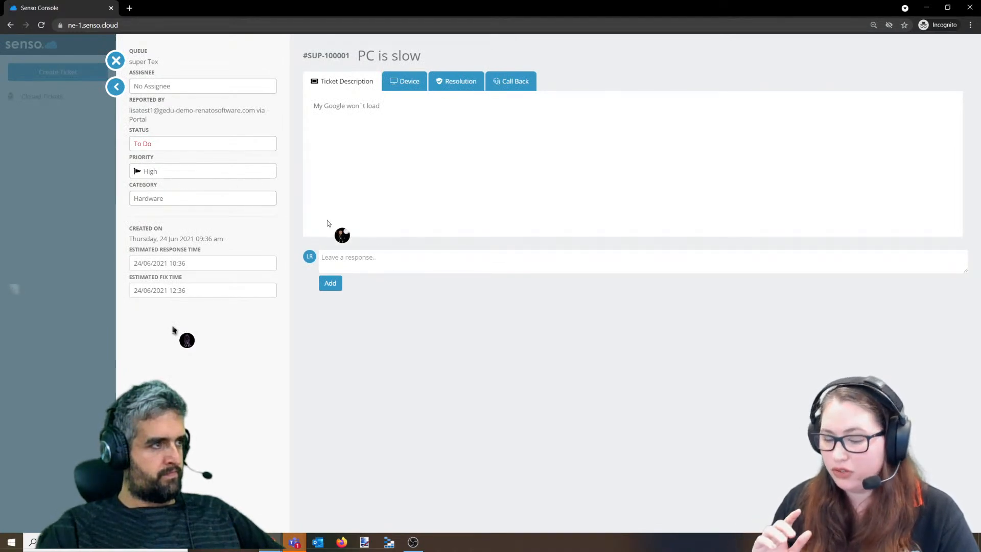
pyautogui.click(377, 257)
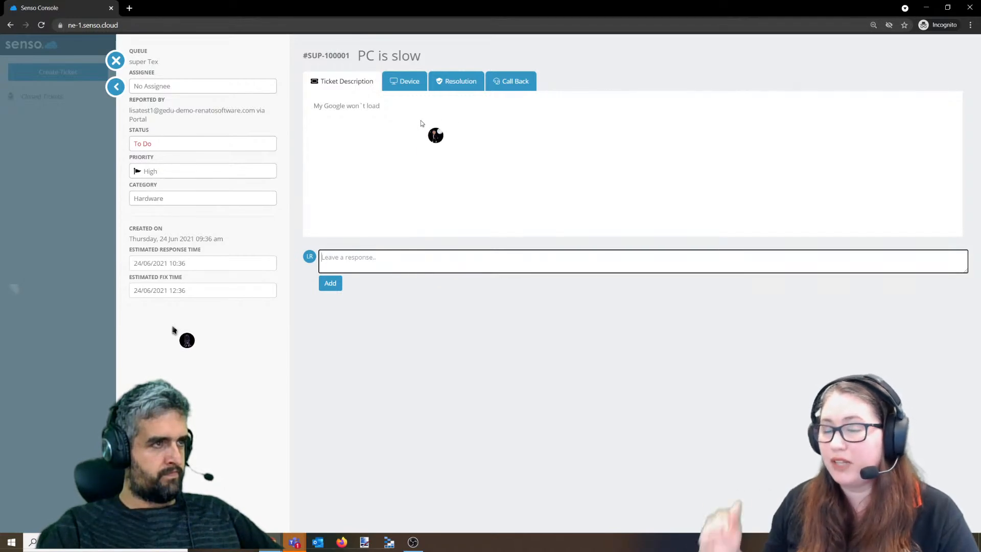
pyautogui.click(529, 84)
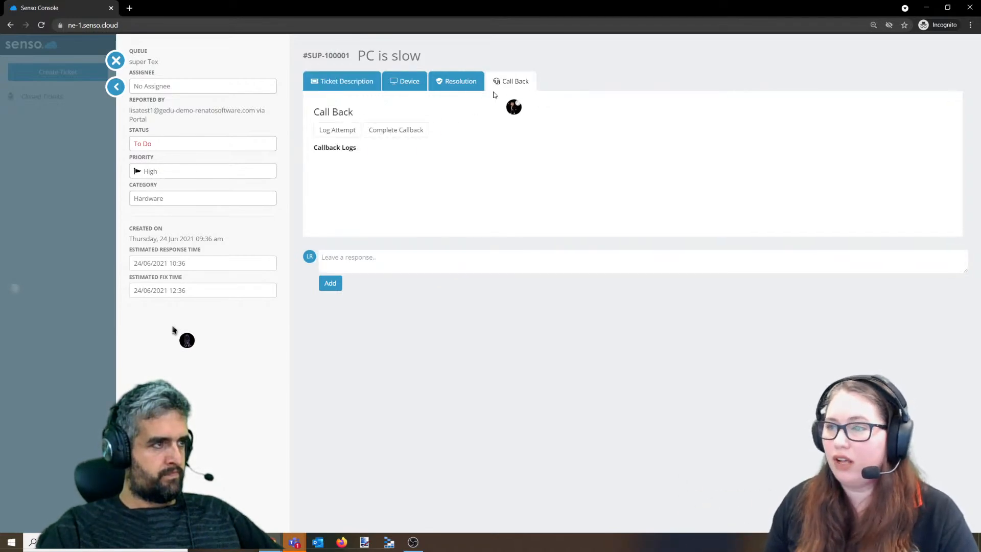
pyautogui.click(342, 86)
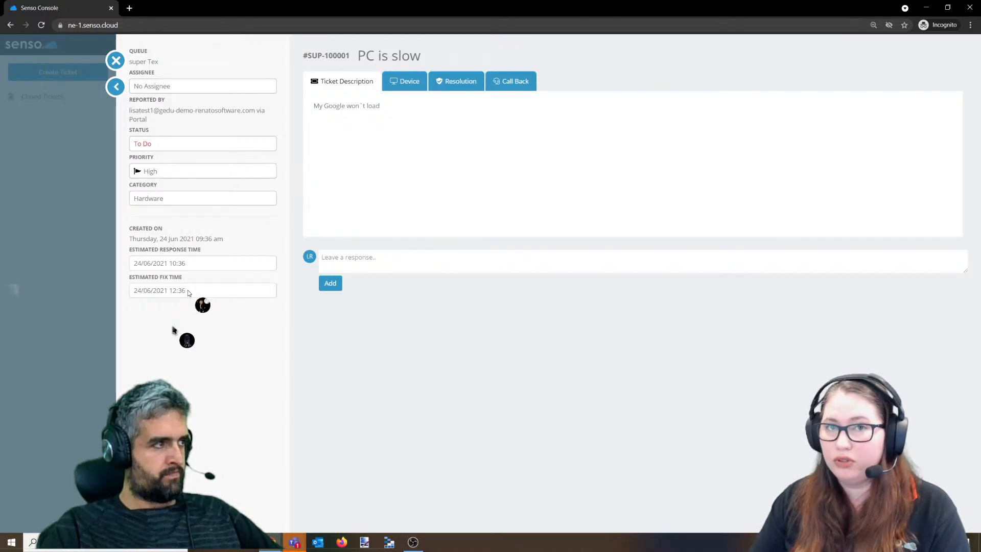
pyautogui.click(117, 62)
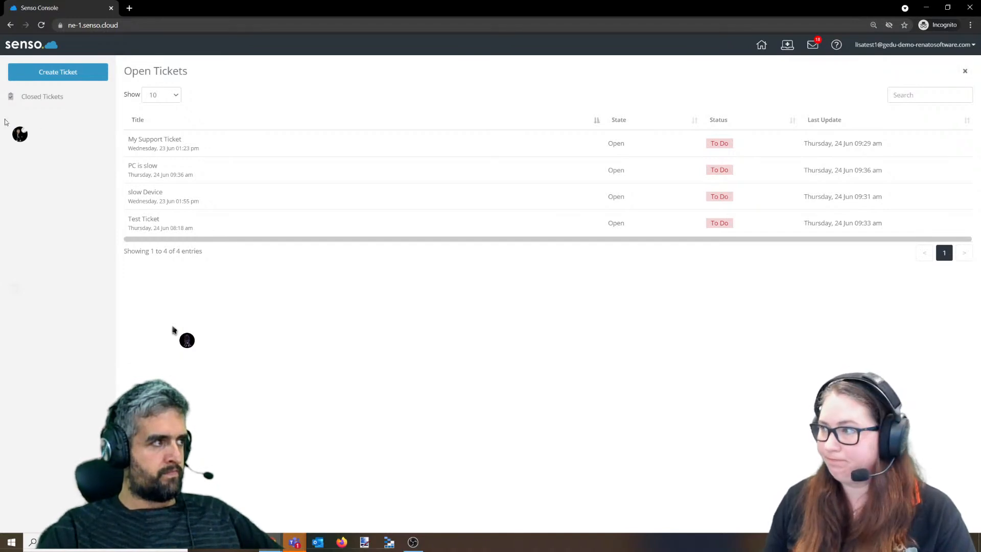
# - View the user's closed tickets and close the service desk to return to the device list
pyautogui.click(43, 97)
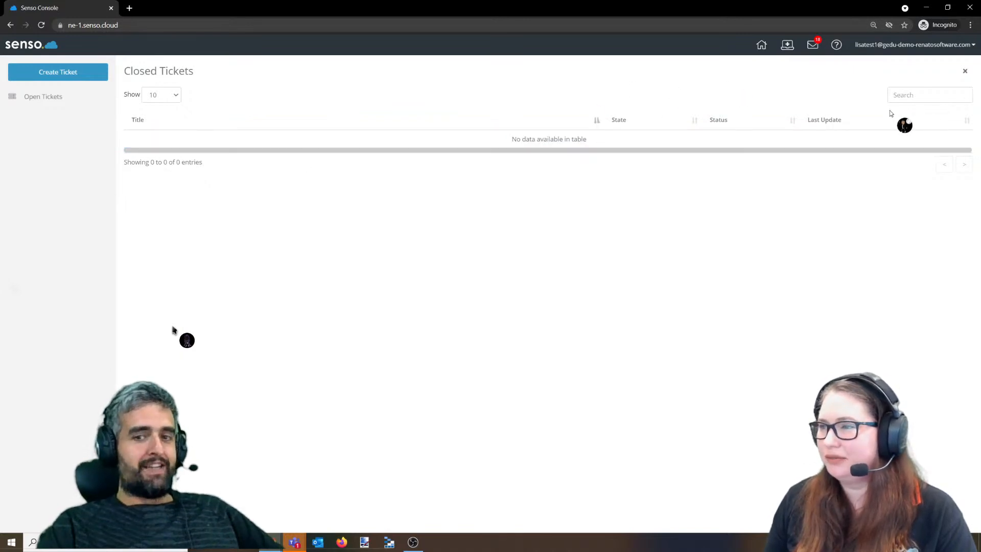
pyautogui.click(966, 72)
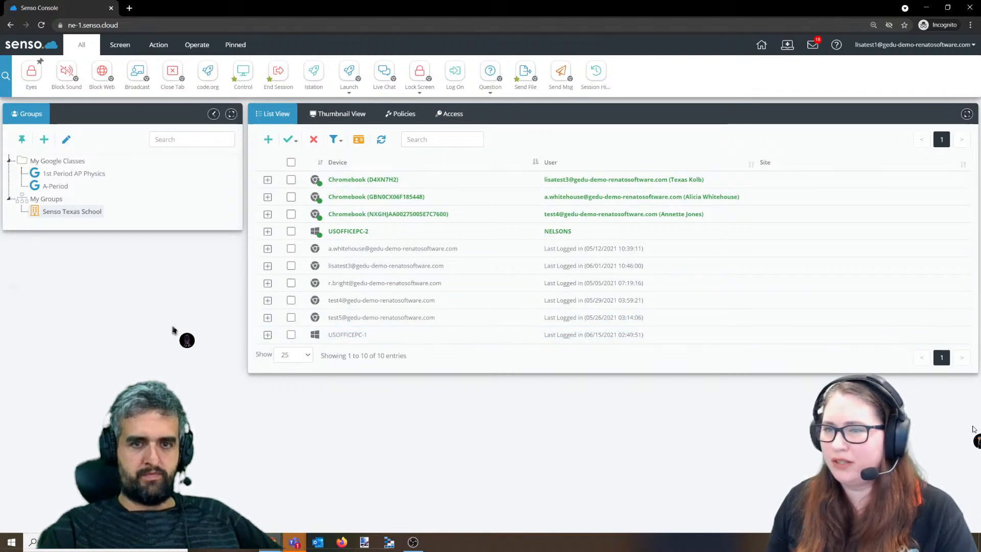
pyautogui.click(617, 236)
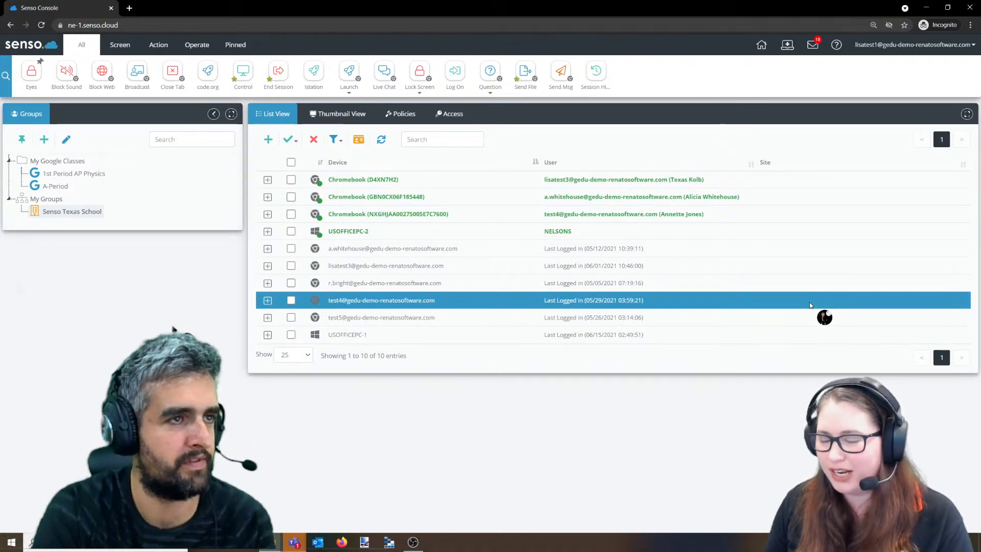
# - Switch to the administrator's console window and reopen the service desk to check the refreshed list of all open tickets, and close it
pyautogui.moveTo(271, 542)
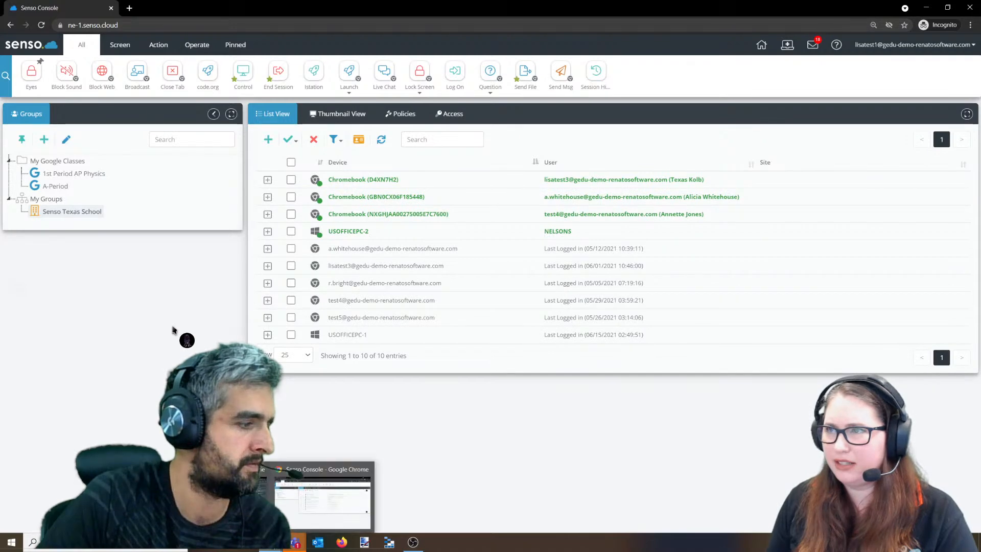
pyautogui.click(219, 500)
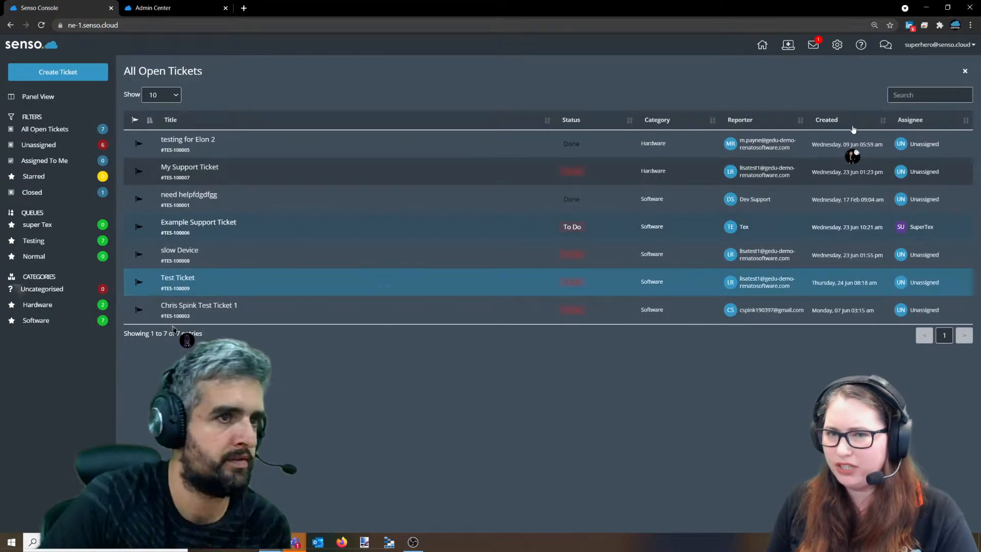
pyautogui.click(966, 71)
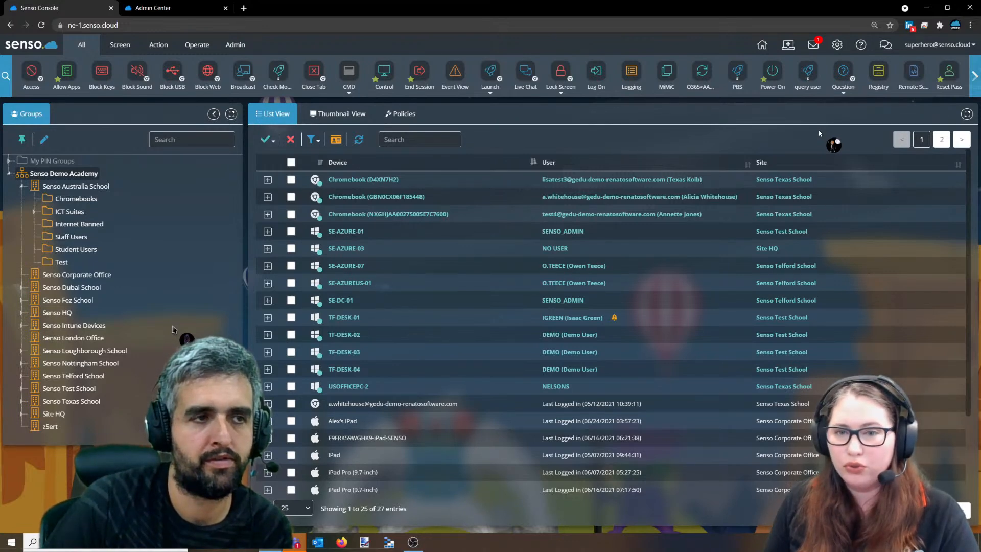
pyautogui.click(787, 47)
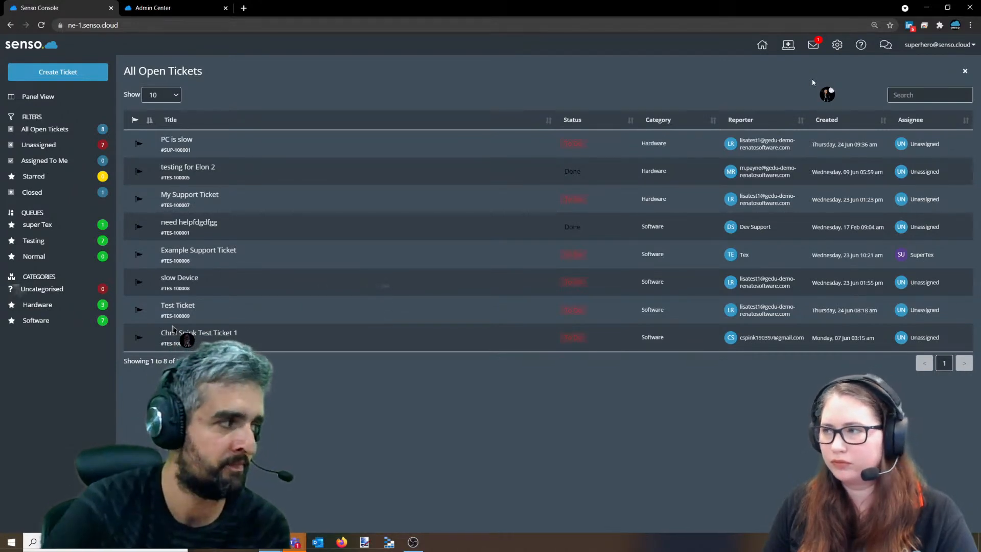
pyautogui.click(968, 144)
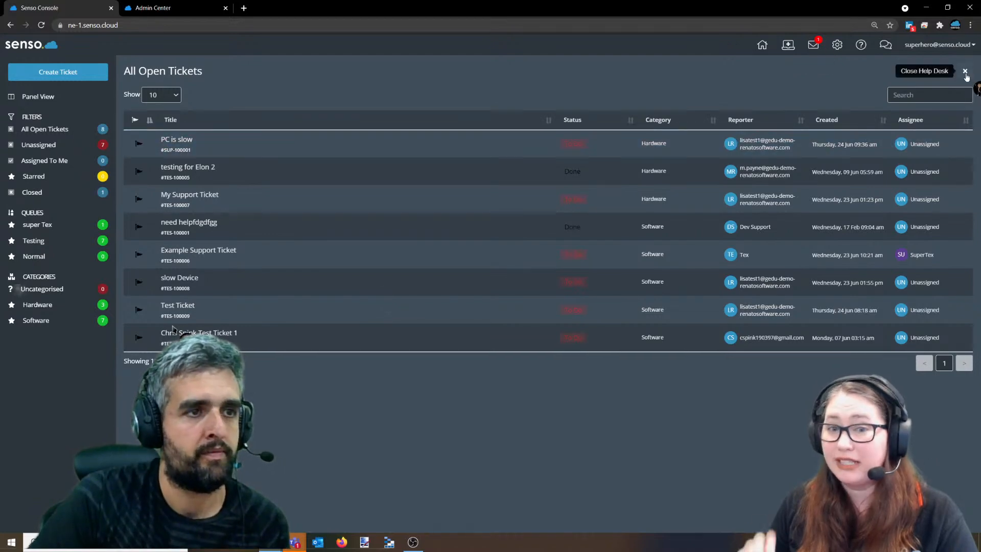
pyautogui.click(965, 71)
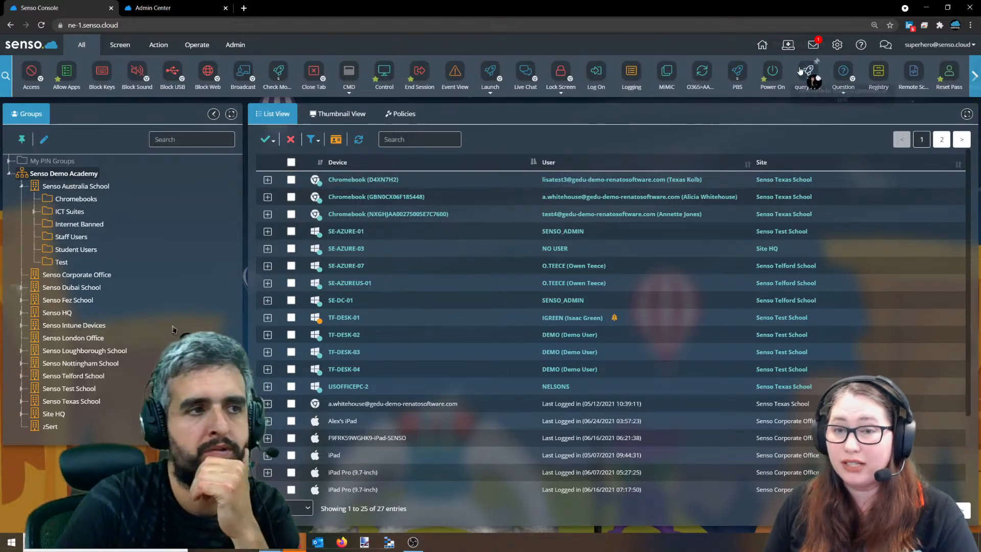
# - View the Service Desk automation rules in the Admin Center and examine the name, queue and trigger options for creating a rule
pyautogui.click(133, 8)
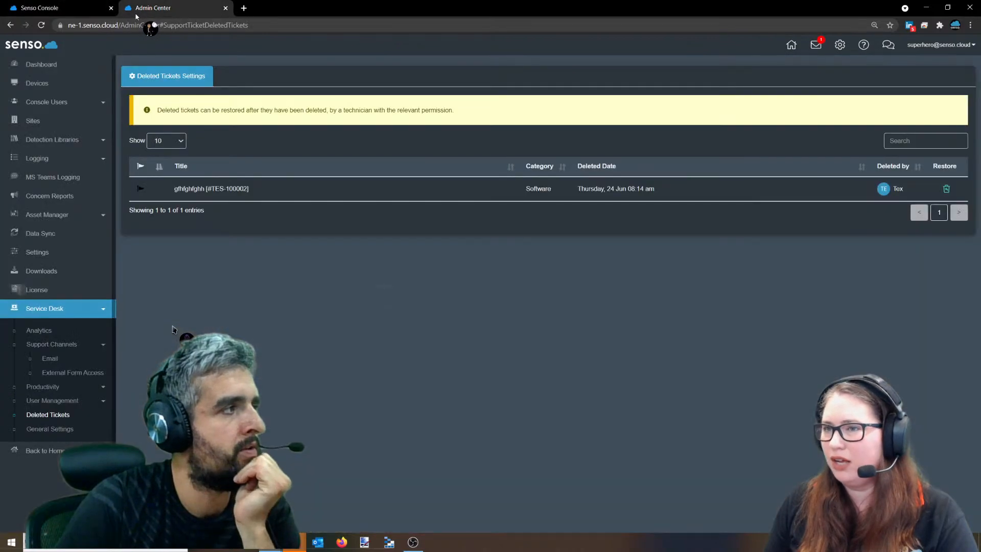
pyautogui.click(57, 391)
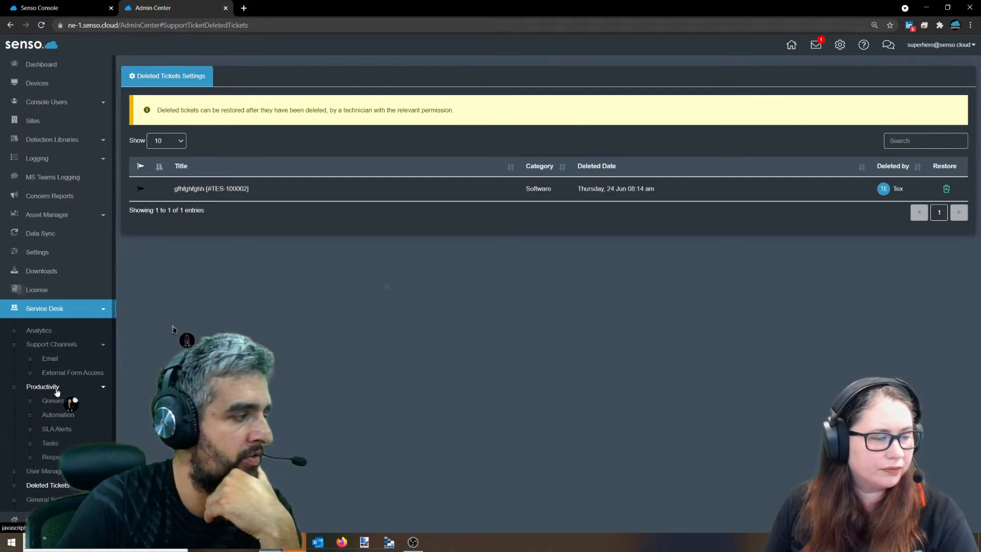
pyautogui.click(60, 414)
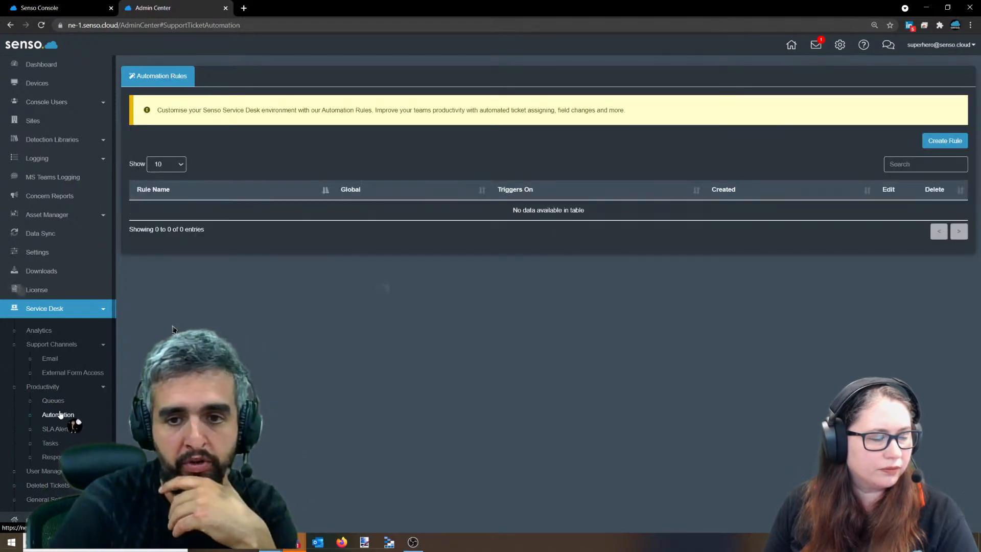
pyautogui.click(933, 144)
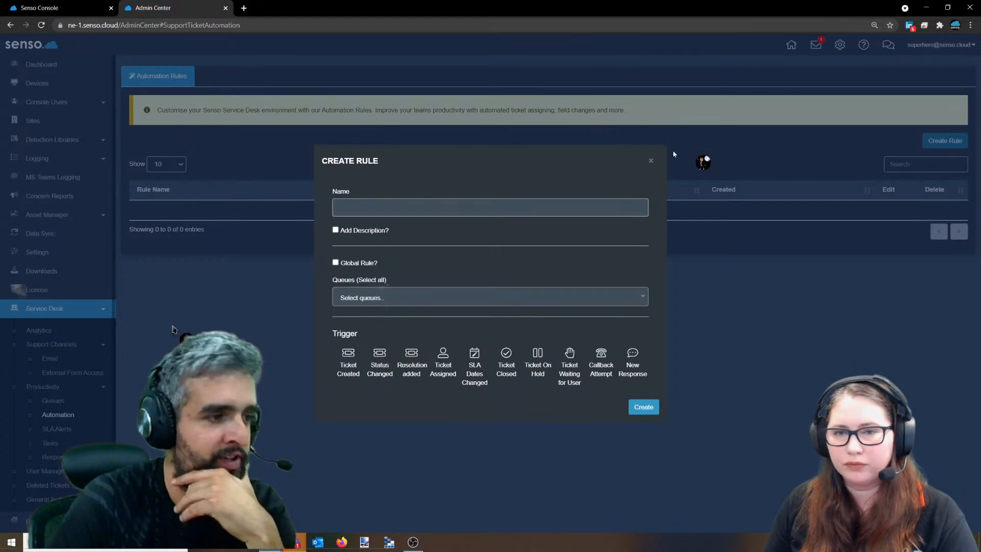
pyautogui.click(651, 162)
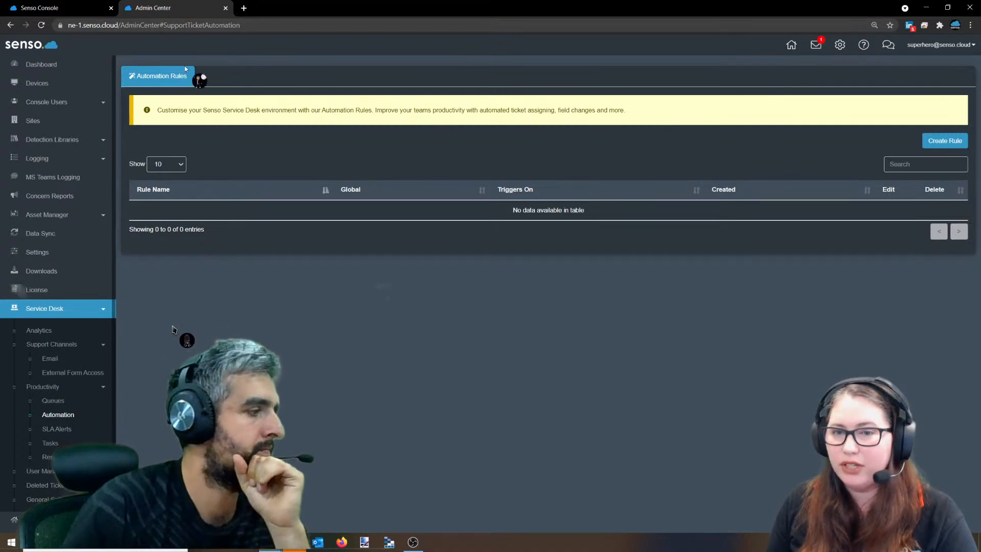
# - View the Service Desk canned responses and return to the Senso Console
pyautogui.click(48, 457)
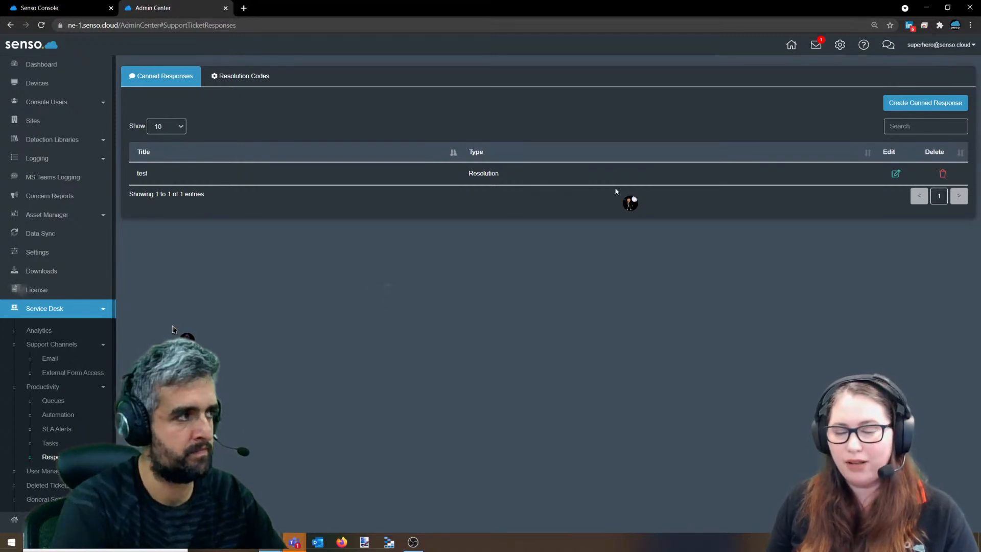
pyautogui.click(69, 8)
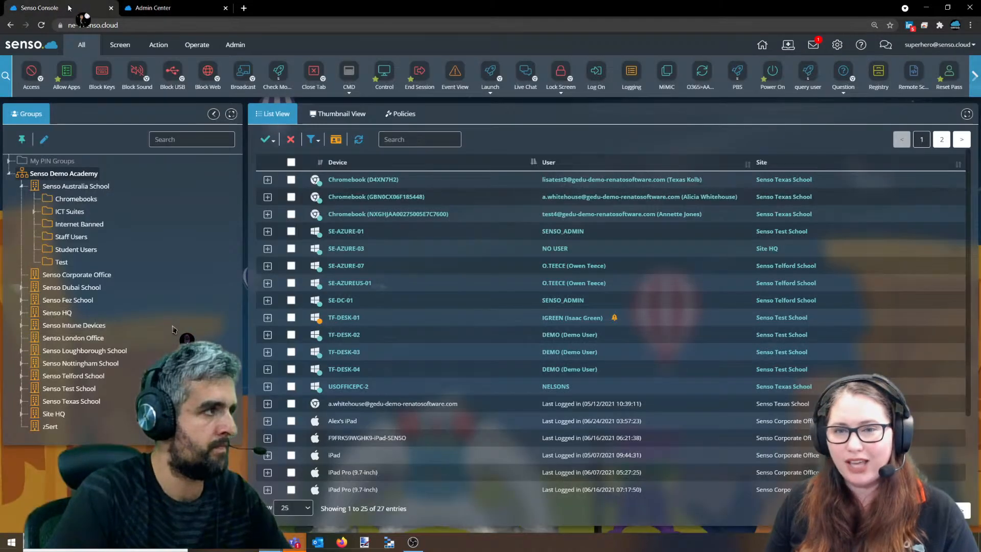